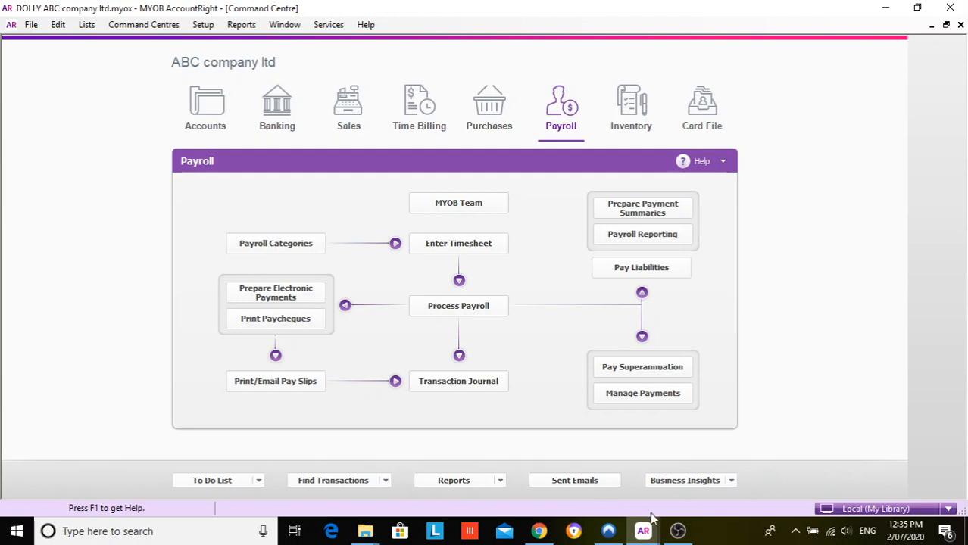
{"action": "left_click", "coordinate": [677, 533]}
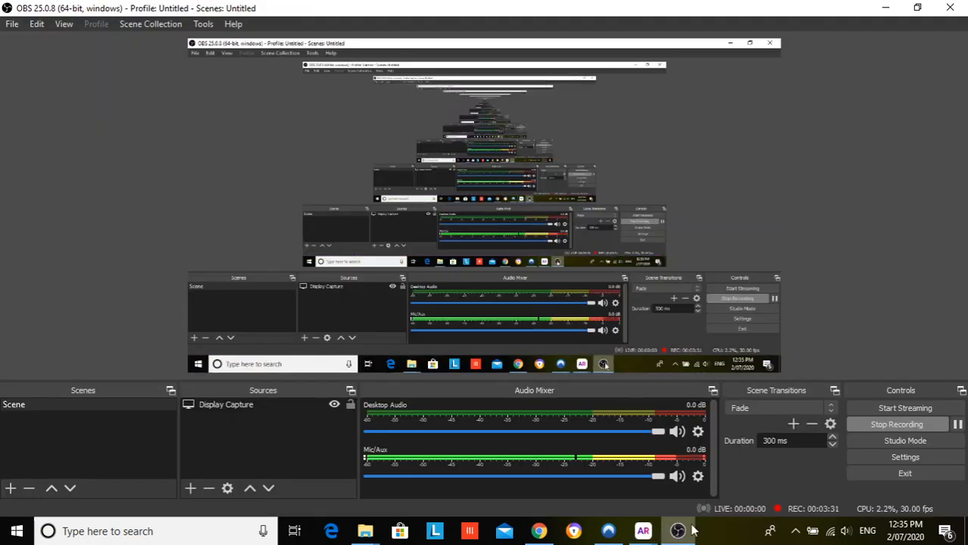
{"action": "left_click", "coordinate": [958, 425]}
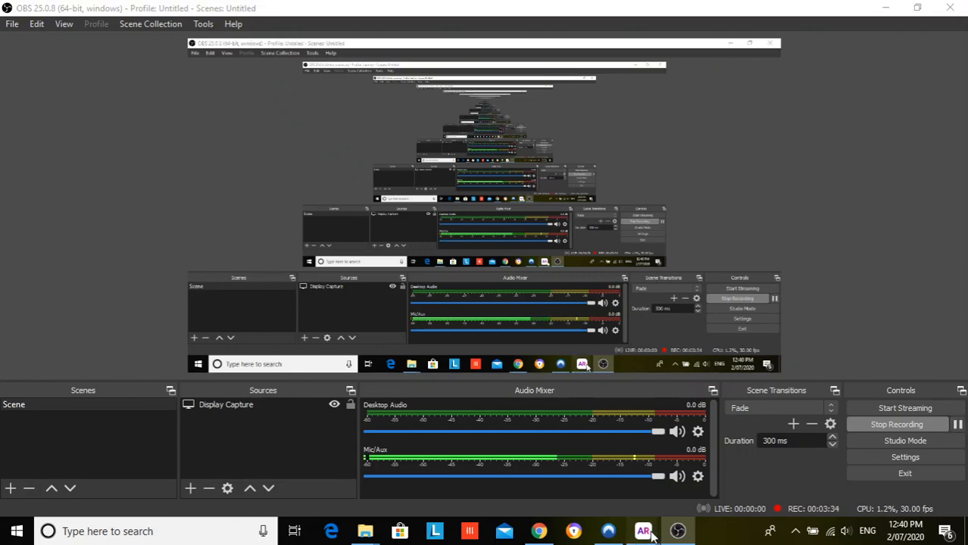
{"action": "mouse_move", "coordinate": [644, 532]}
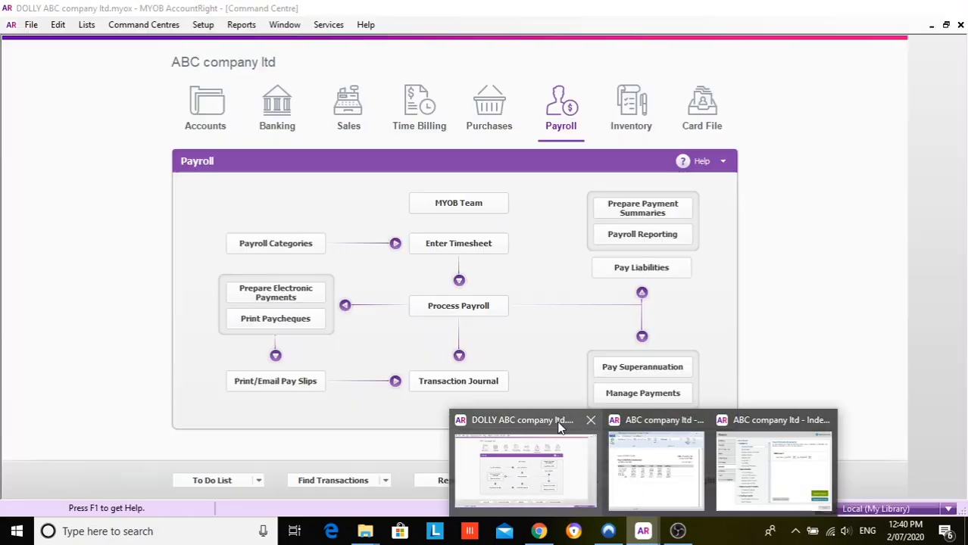
{"action": "left_click", "coordinate": [559, 428]}
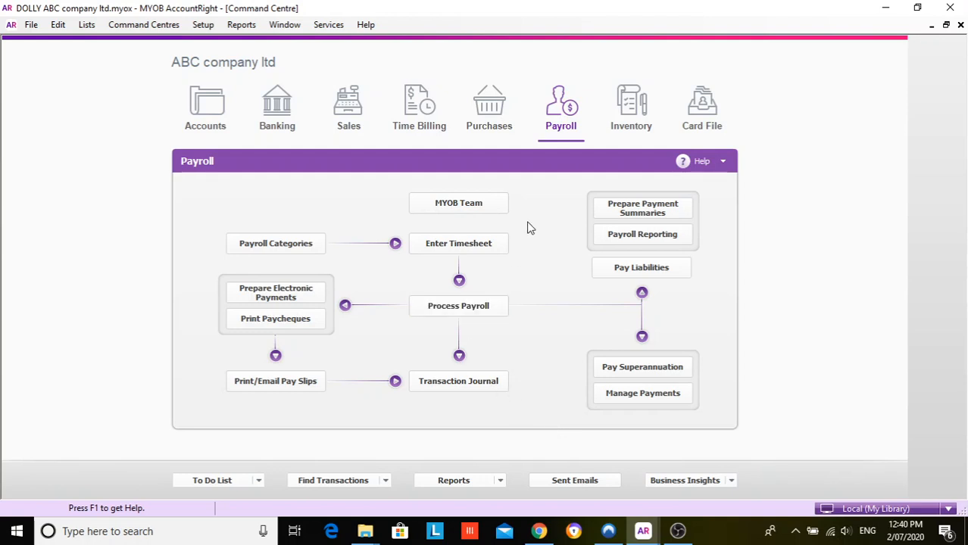
- Create a new wages payroll category named "RDO (Houly)" with Hourly as the type of wages
{"action": "left_click", "coordinate": [276, 243]}
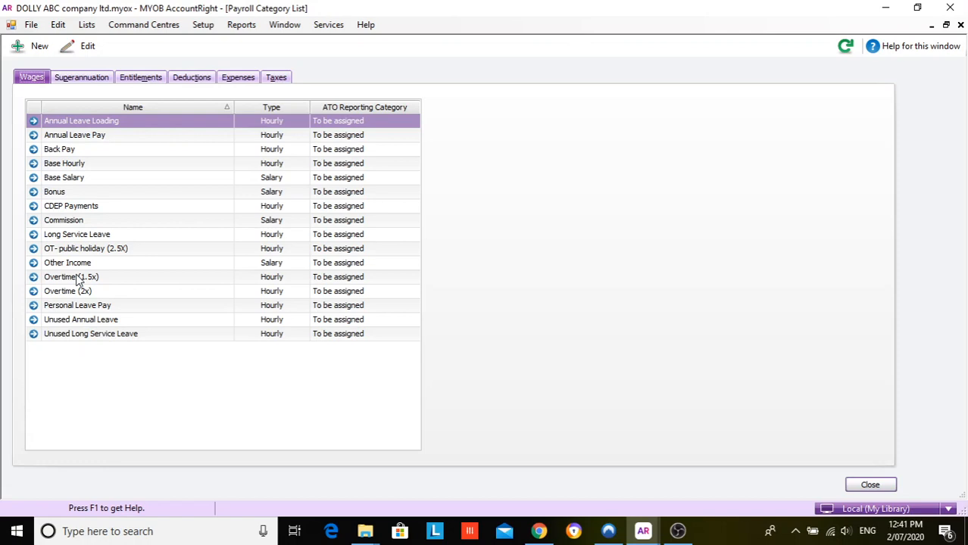
{"action": "left_click", "coordinate": [31, 46]}
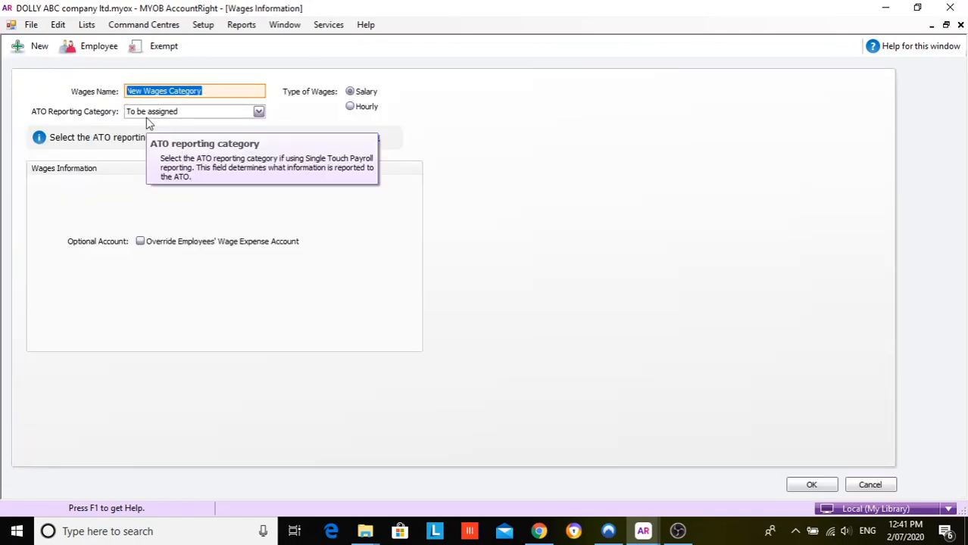
{"action": "type", "text": "RDO"}
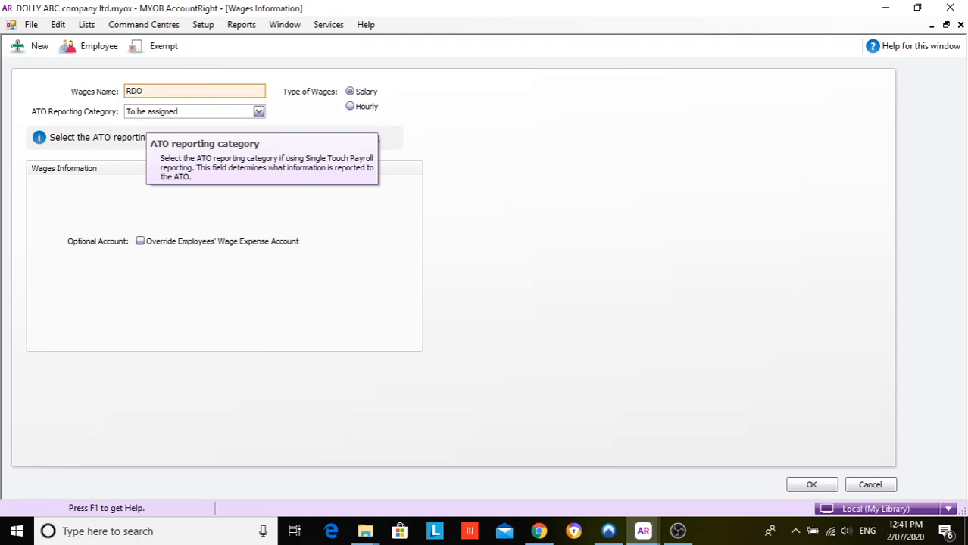
{"action": "type", "text": " (Houly)"}
{"action": "left_click", "coordinate": [355, 107]}
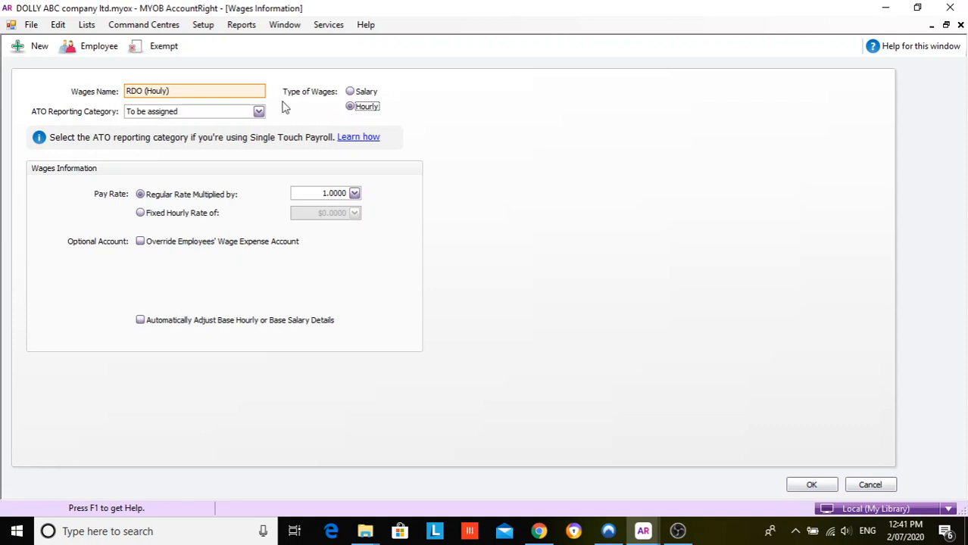
- Link the third listed employee to the RDO (Houly) wages category and save the category
{"action": "left_click", "coordinate": [95, 47]}
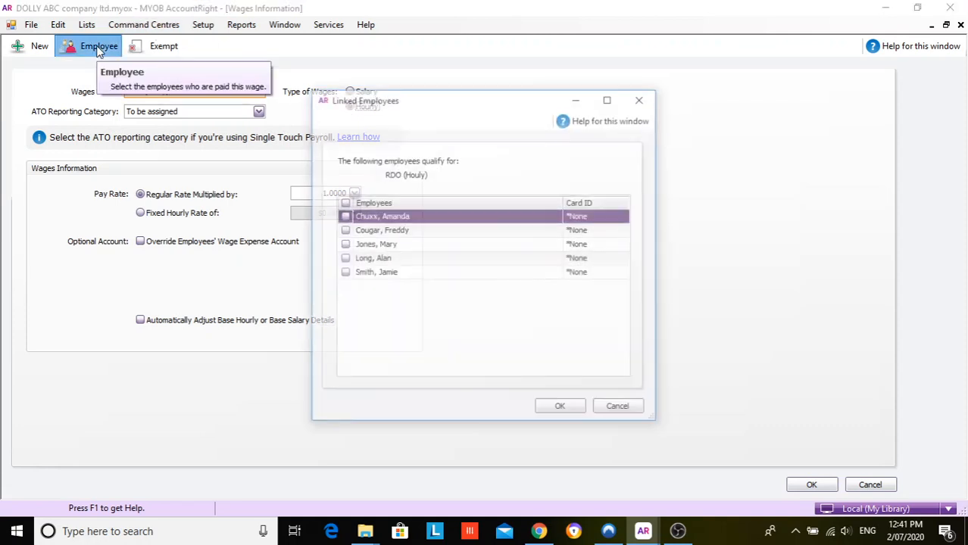
{"action": "left_click", "coordinate": [344, 245]}
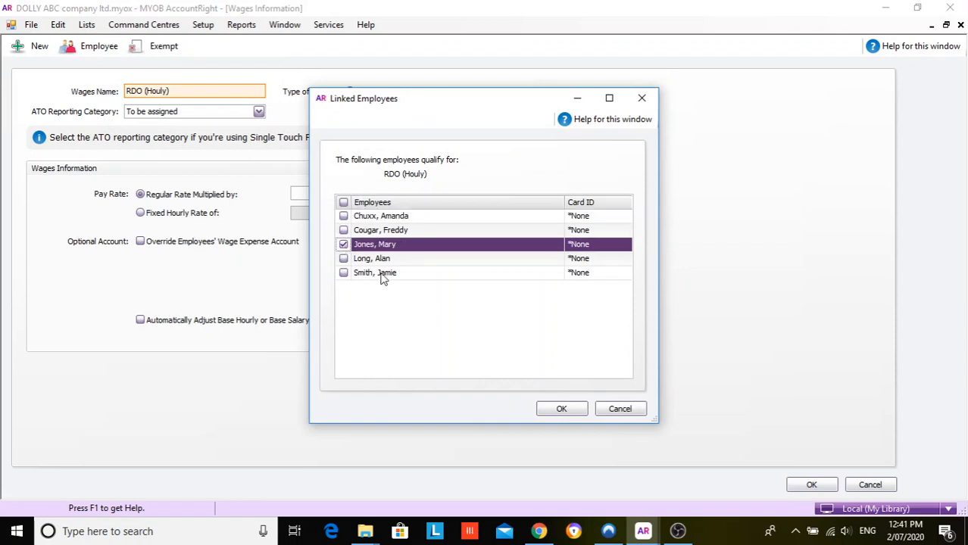
{"action": "left_click", "coordinate": [563, 410]}
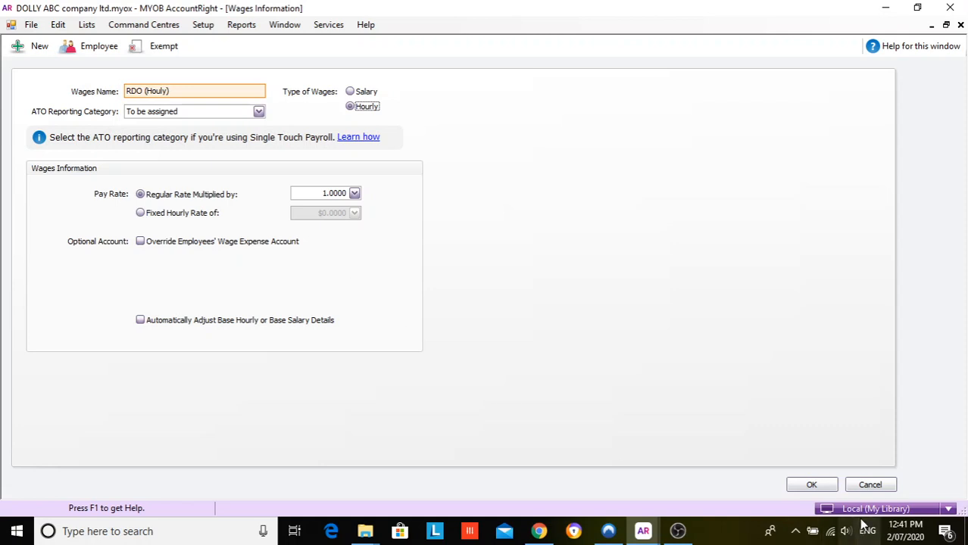
{"action": "left_click", "coordinate": [817, 485]}
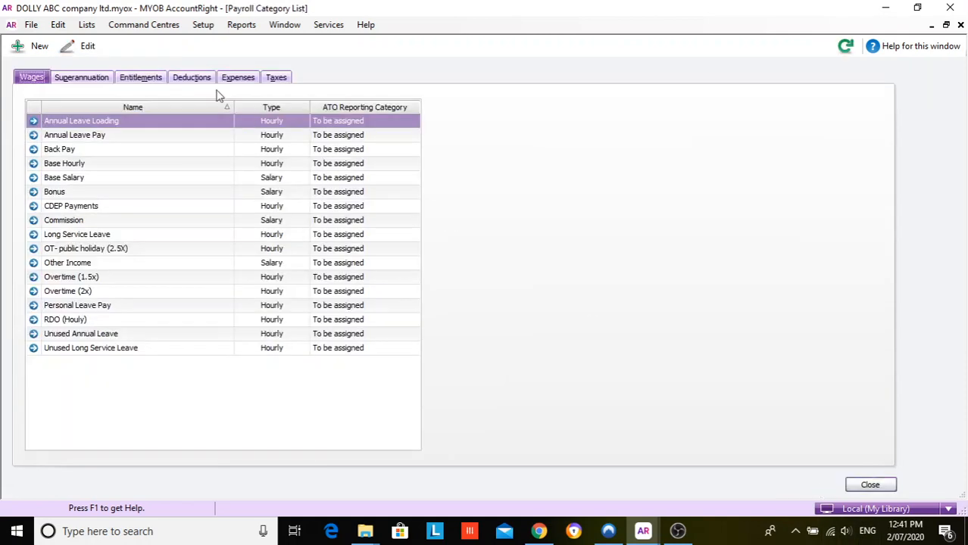
- Create another wages category named "RDO (Salary)" with Hourly as the type of wages
{"action": "left_click", "coordinate": [21, 46]}
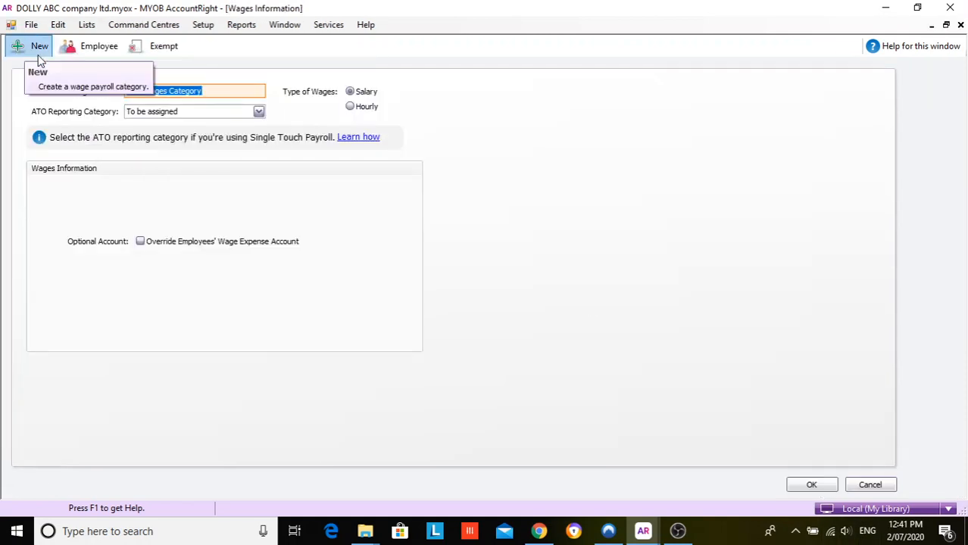
{"action": "type", "text": "R"}
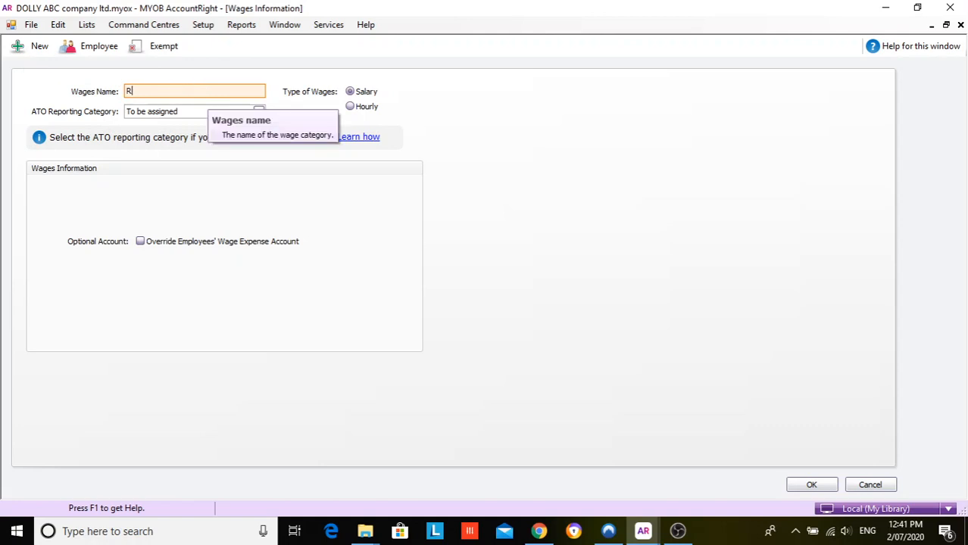
{"action": "type", "text": "DO (SAlary)"}
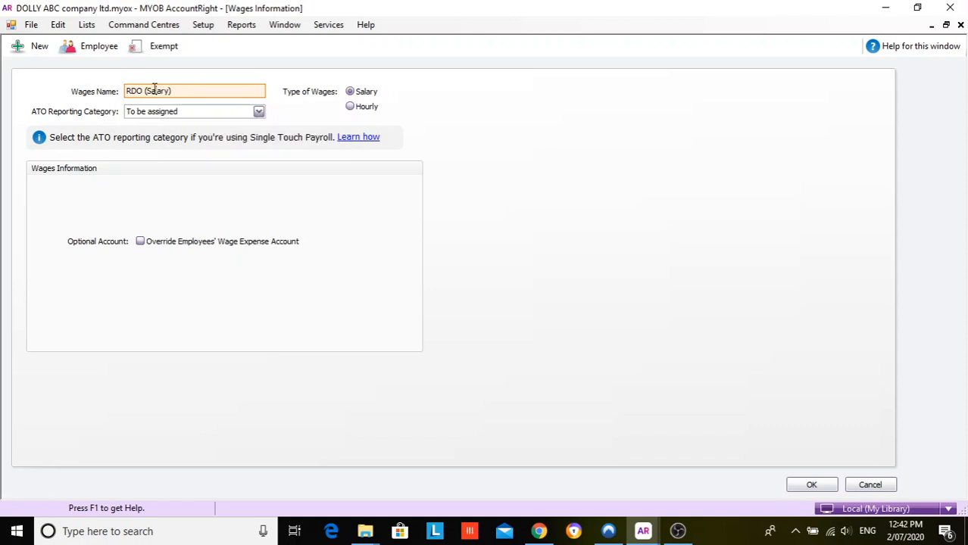
{"action": "left_click", "coordinate": [351, 107]}
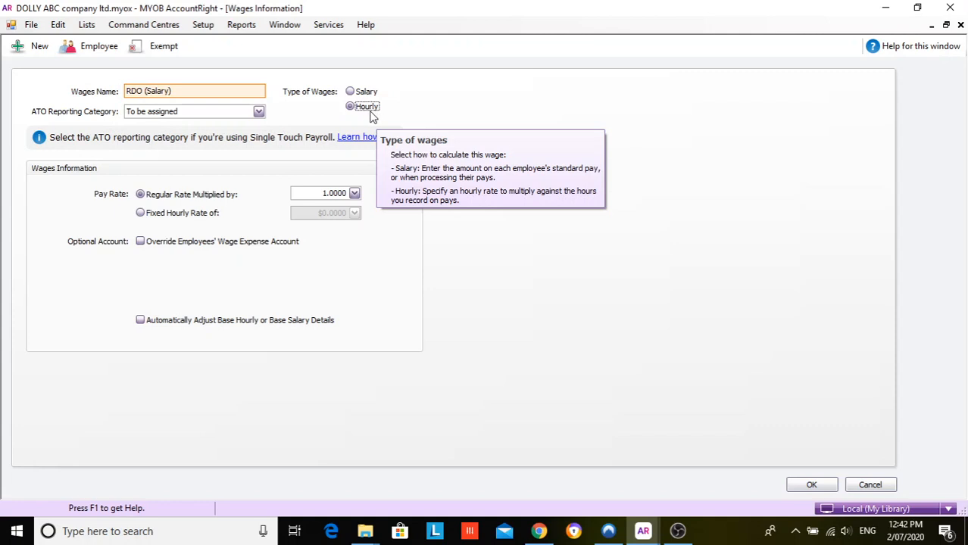
- Link the fourth listed employee to the RDO (Salary) wages category and save the category
{"action": "left_click", "coordinate": [92, 51]}
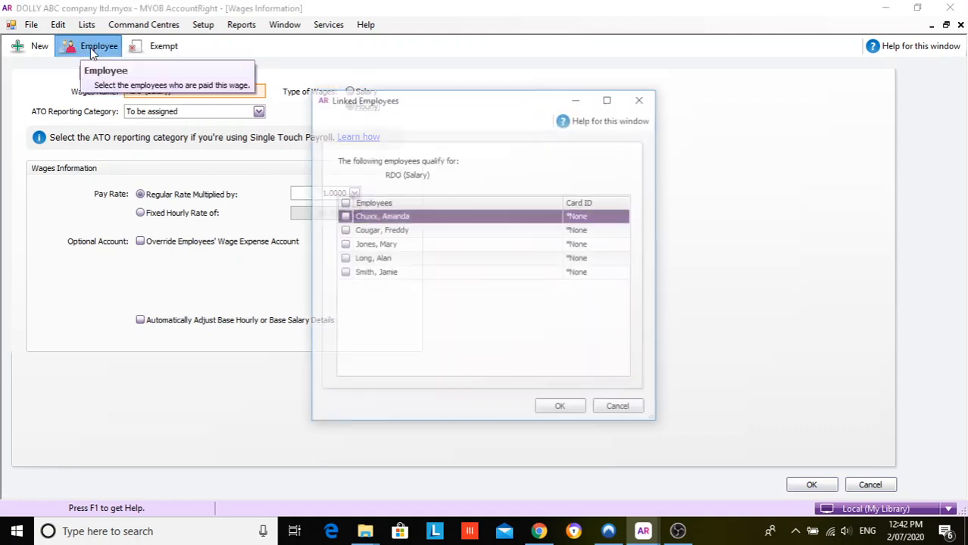
{"action": "left_click", "coordinate": [344, 259]}
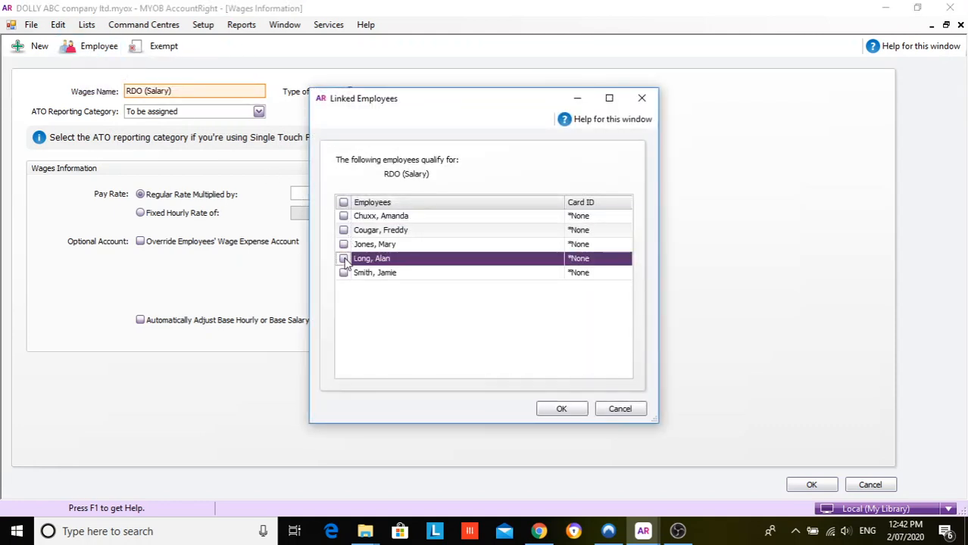
{"action": "left_click", "coordinate": [570, 412]}
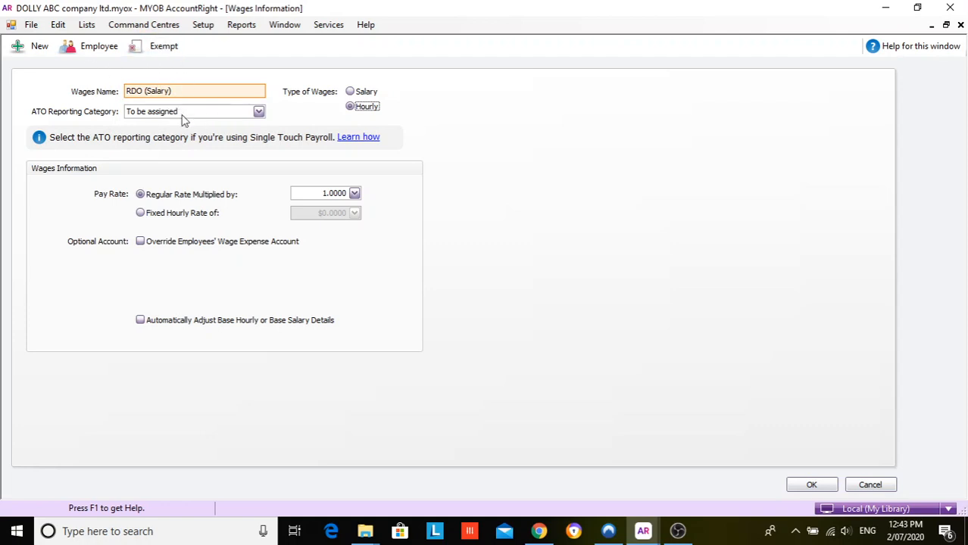
{"action": "left_click", "coordinate": [811, 485]}
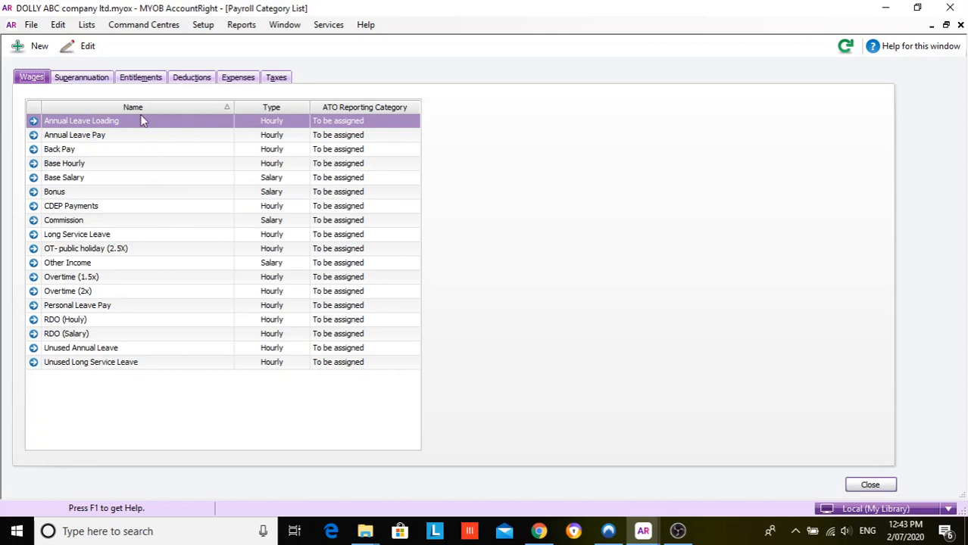
- Create a new entitlement payroll category named "RDO Entitlement (Hourly)"
{"action": "left_click", "coordinate": [141, 83]}
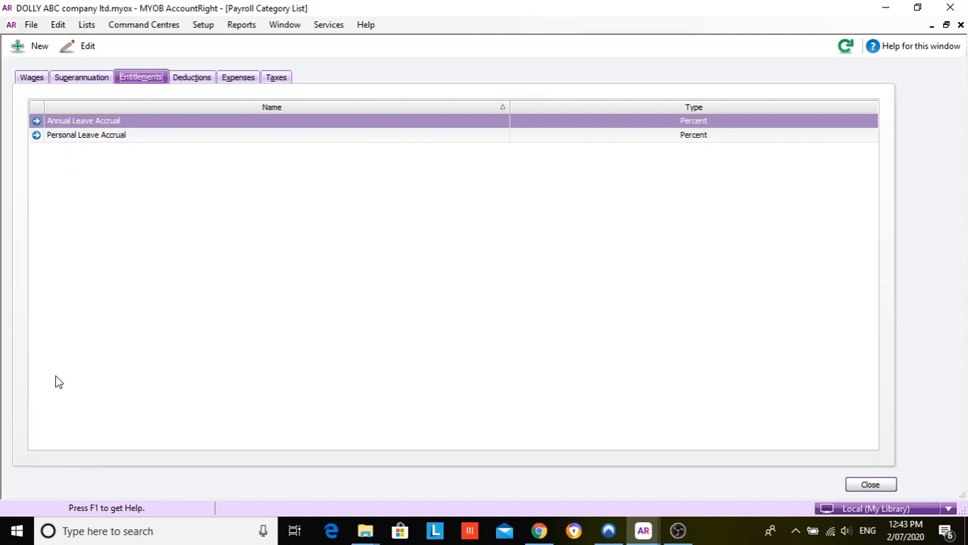
{"action": "left_click", "coordinate": [18, 48]}
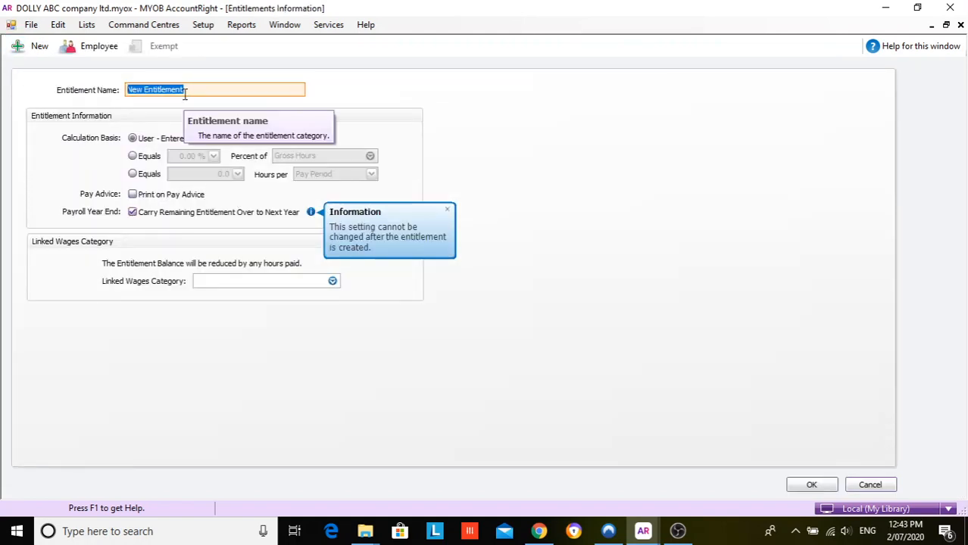
{"action": "type", "text": "R"}
{"action": "type", "text": "Entitlement (Hourly)"}
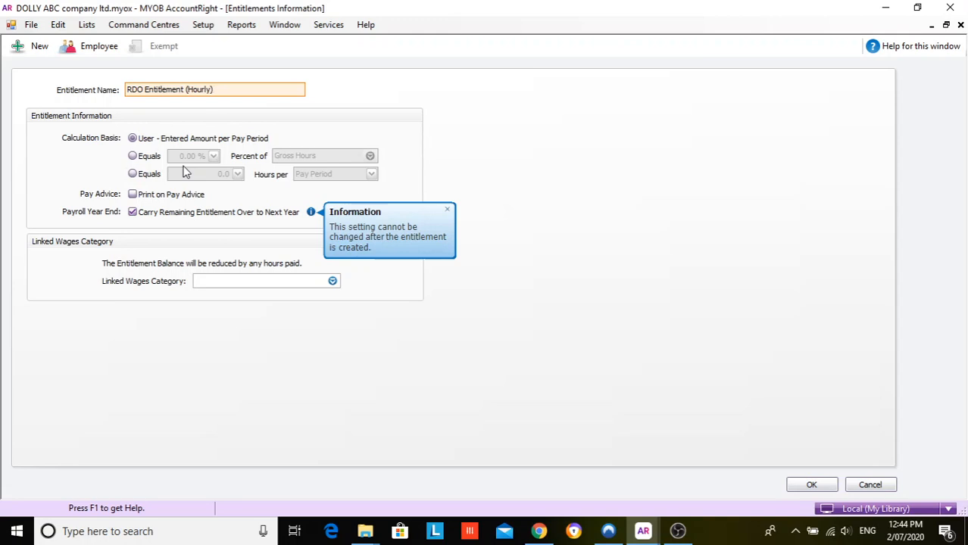
- Set the entitlement's calculation basis to 5% of Gross Hours and link it to the RDO (Houly) wages category
{"action": "left_click", "coordinate": [133, 156]}
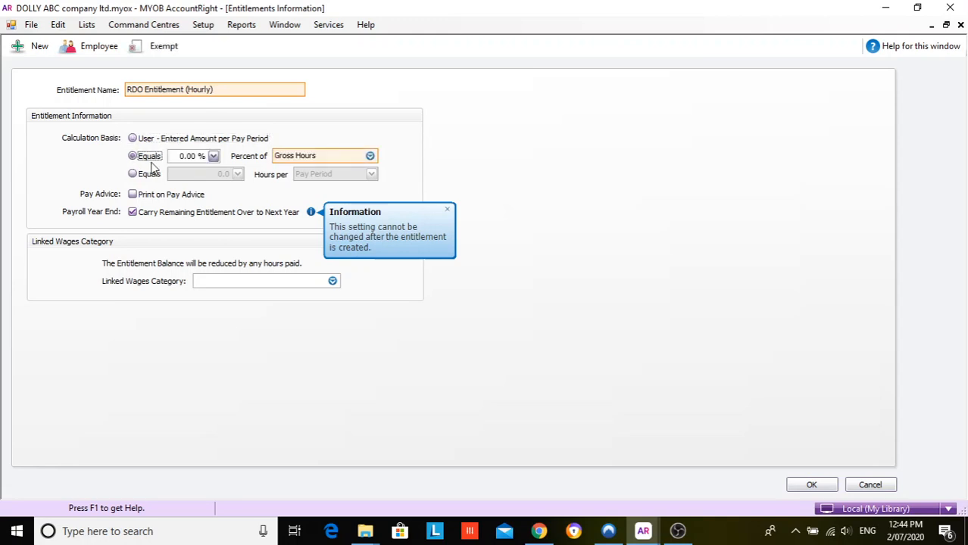
{"action": "left_click", "coordinate": [189, 156]}
{"action": "type", "text": "5"}
{"action": "key", "text": "Tab"}
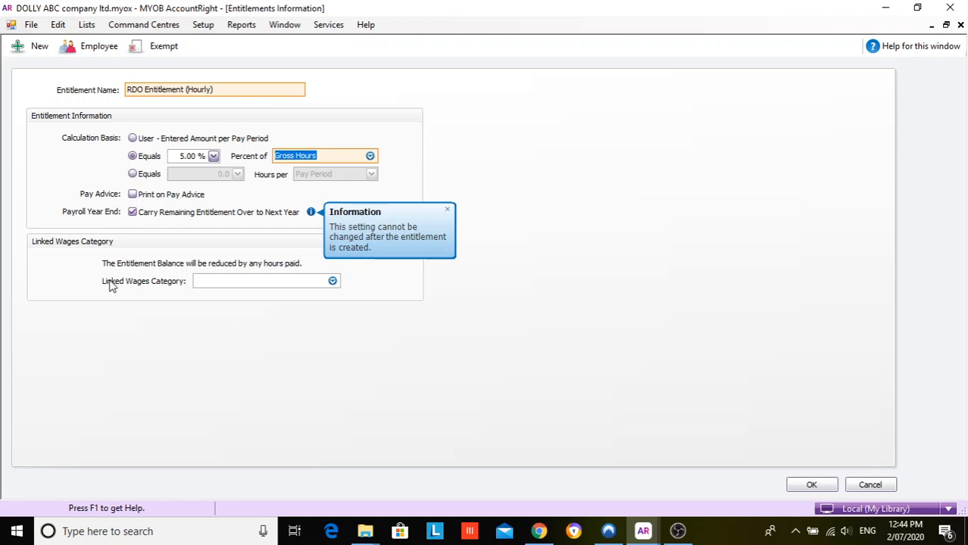
{"action": "left_click", "coordinate": [332, 281]}
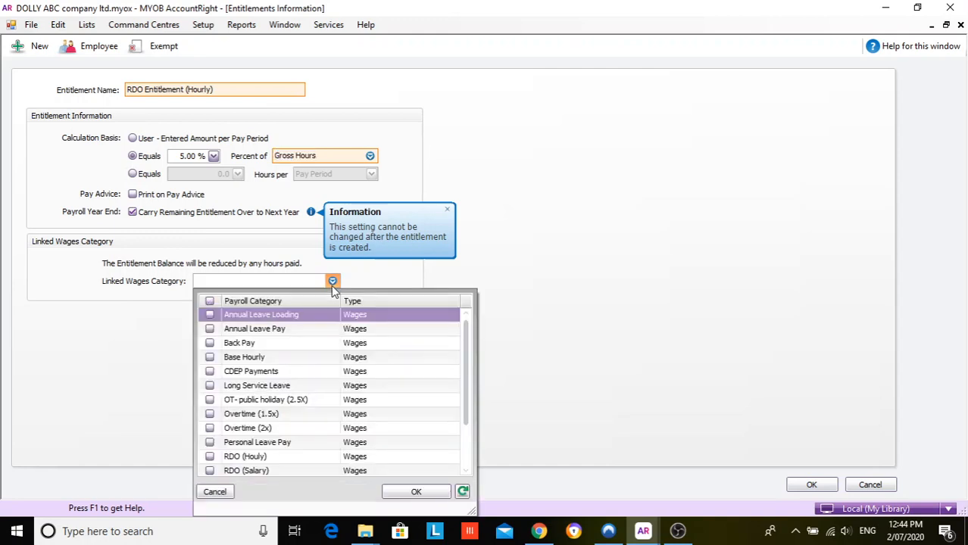
{"action": "left_click", "coordinate": [249, 459]}
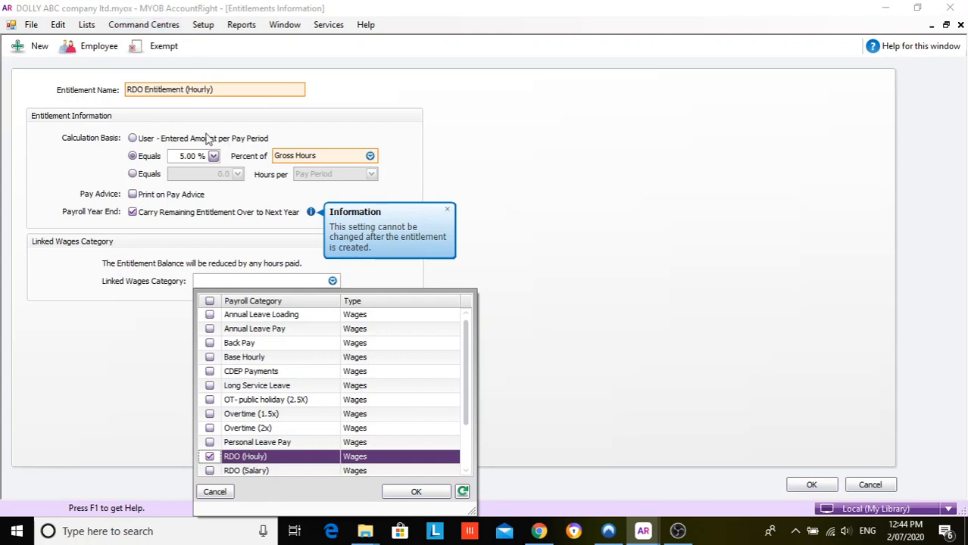
{"action": "left_click", "coordinate": [421, 493]}
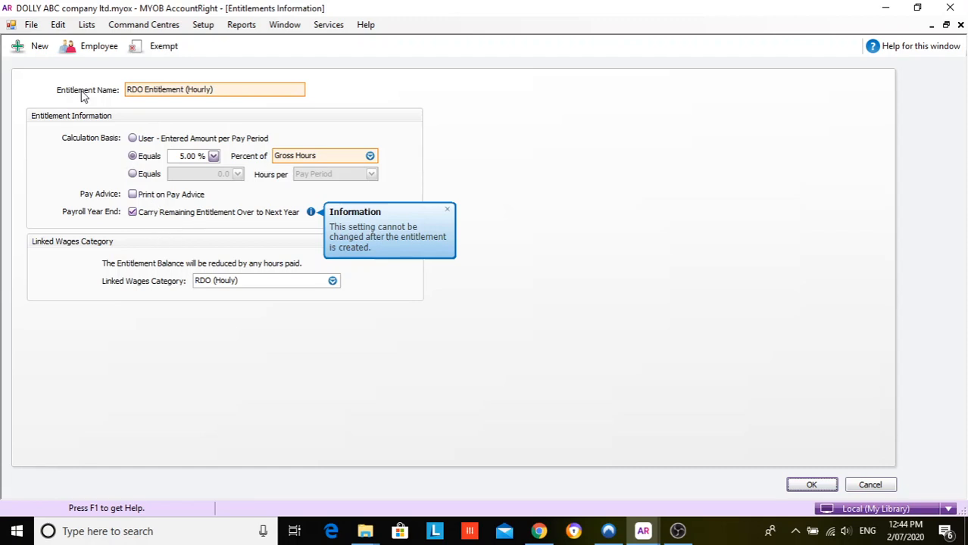
- Link the third listed employee to RDO Entitlement (Hourly) and dismiss the information note about the year-end carry-over setting
{"action": "left_click", "coordinate": [85, 49]}
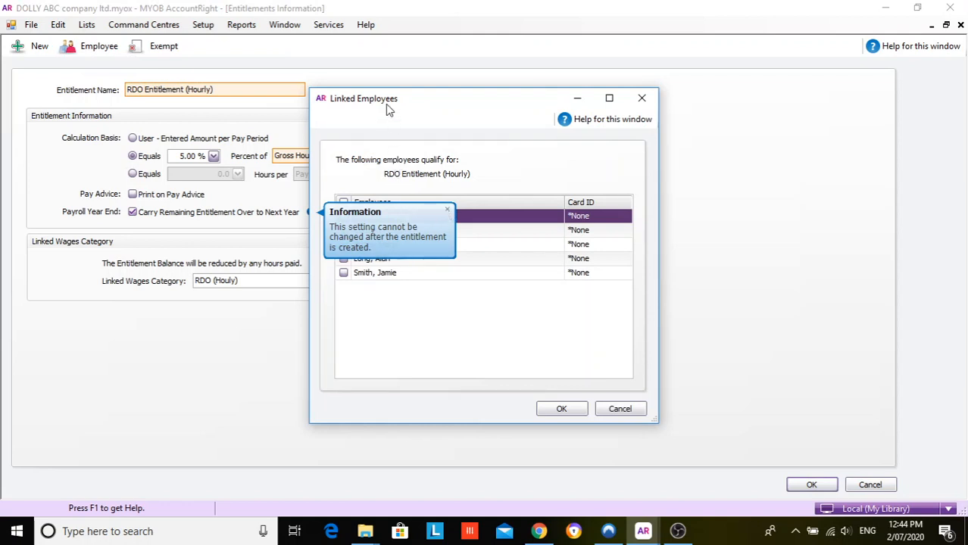
{"action": "left_click_drag", "start_coordinate": [388, 106], "coordinate": [520, 67]}
{"action": "left_click", "coordinate": [478, 205]}
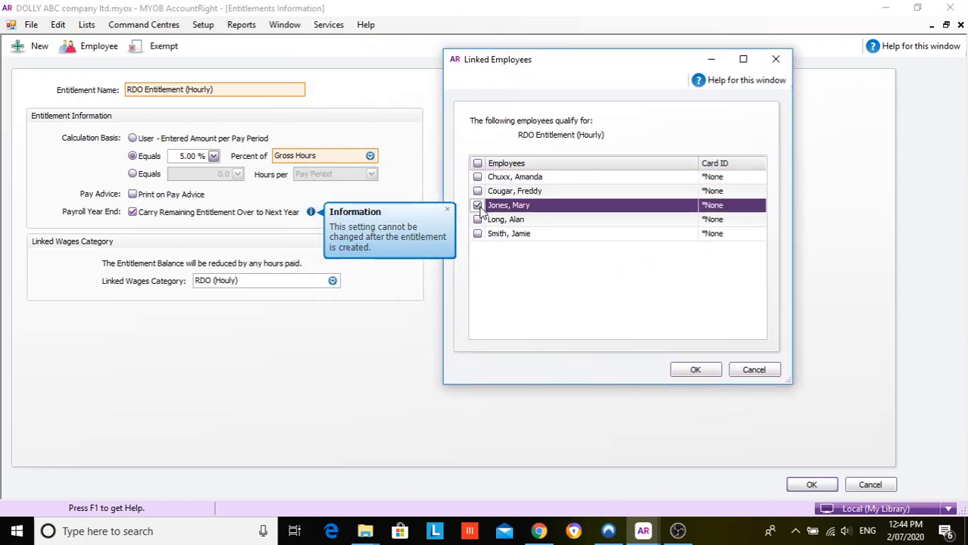
{"action": "left_click", "coordinate": [689, 369]}
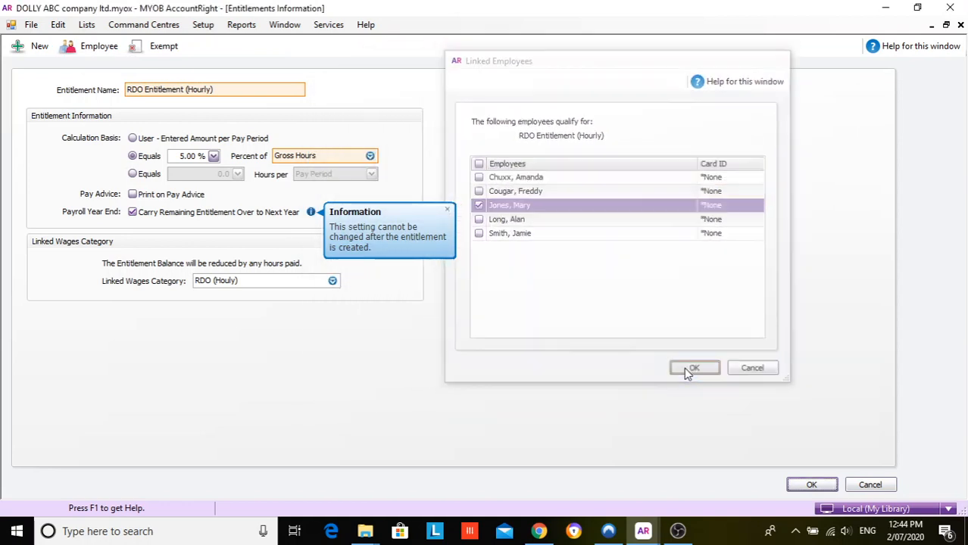
{"action": "left_click", "coordinate": [447, 209]}
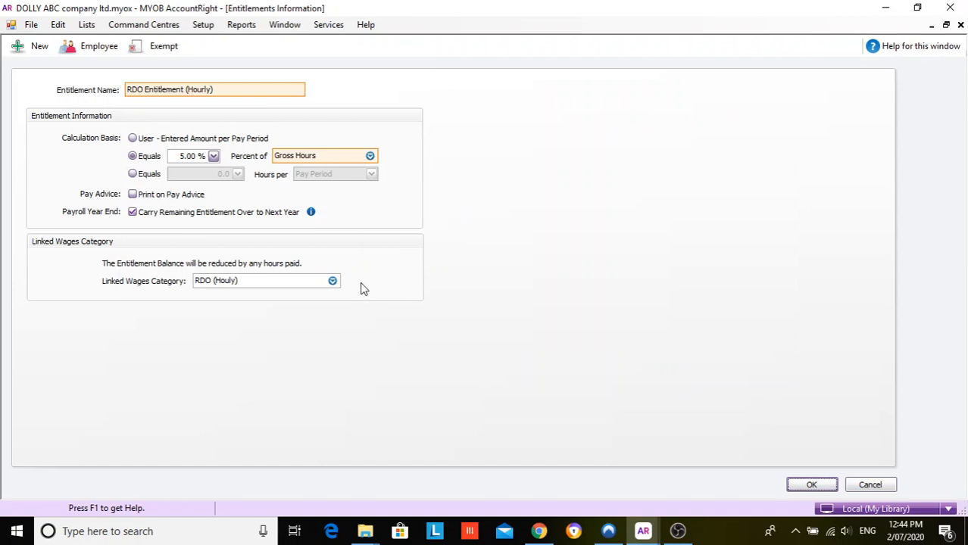
- Exempt RDO (Houly), RDO (Salary), Long Service Leave, Unused Annual Leave and Unused Long Service Leave from the RDO Entitlement (Hourly) calculation
{"action": "left_click", "coordinate": [151, 50]}
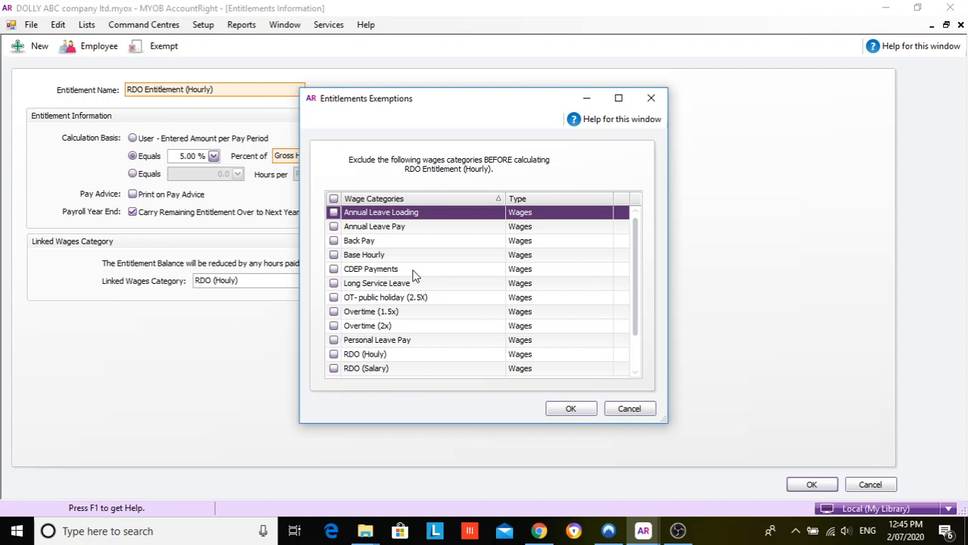
{"action": "scroll", "coordinate": [414, 276], "scroll_direction": "down", "scroll_amount": 1}
{"action": "left_click", "coordinate": [333, 326]}
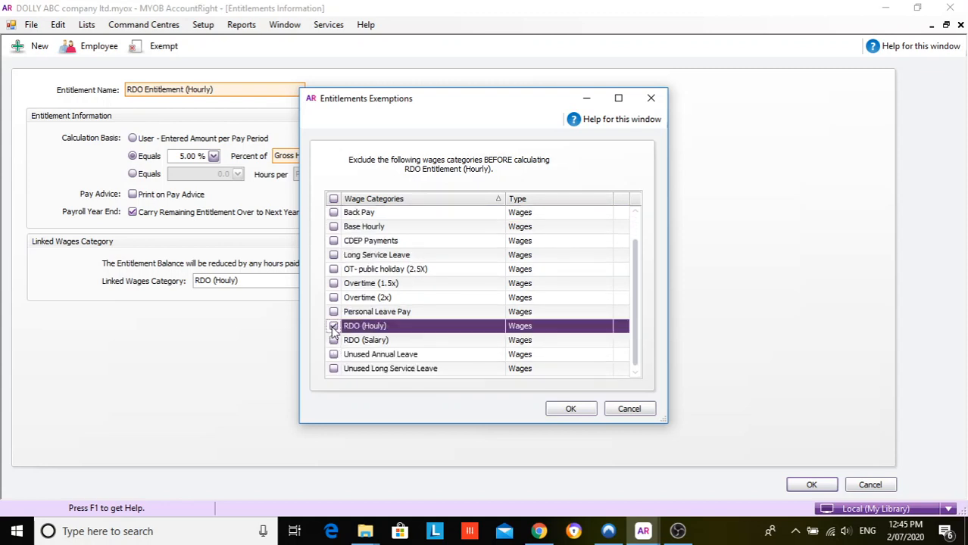
{"action": "left_click", "coordinate": [334, 340]}
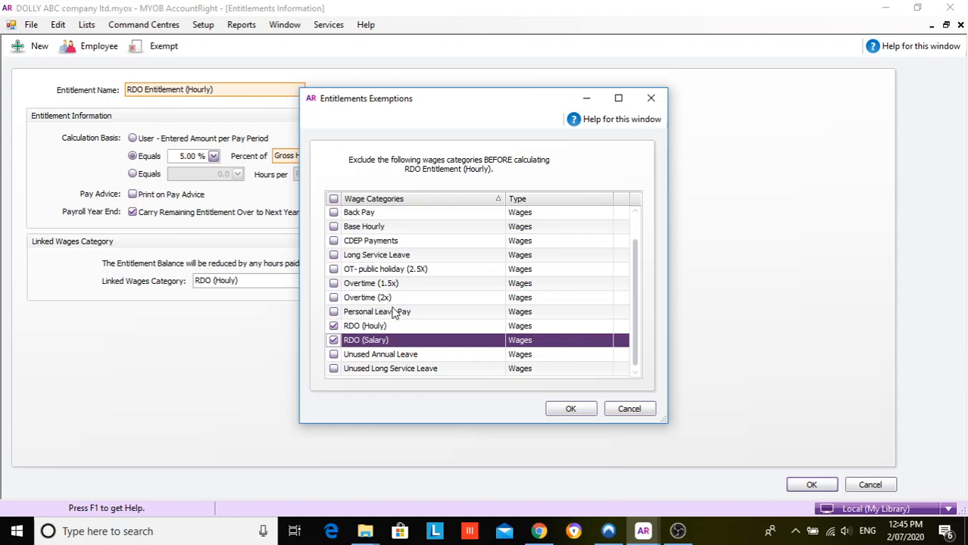
{"action": "left_click", "coordinate": [334, 255]}
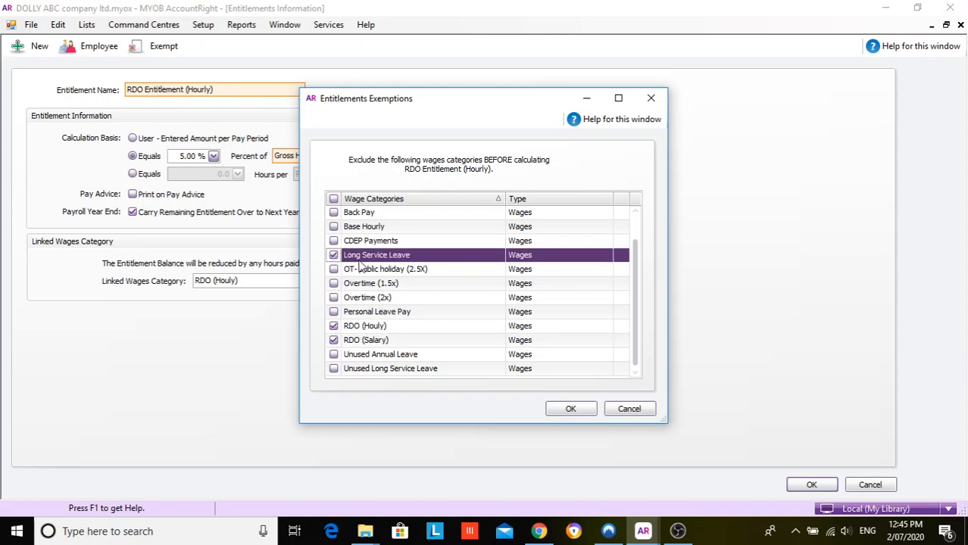
{"action": "left_click", "coordinate": [334, 354]}
{"action": "left_click", "coordinate": [334, 369]}
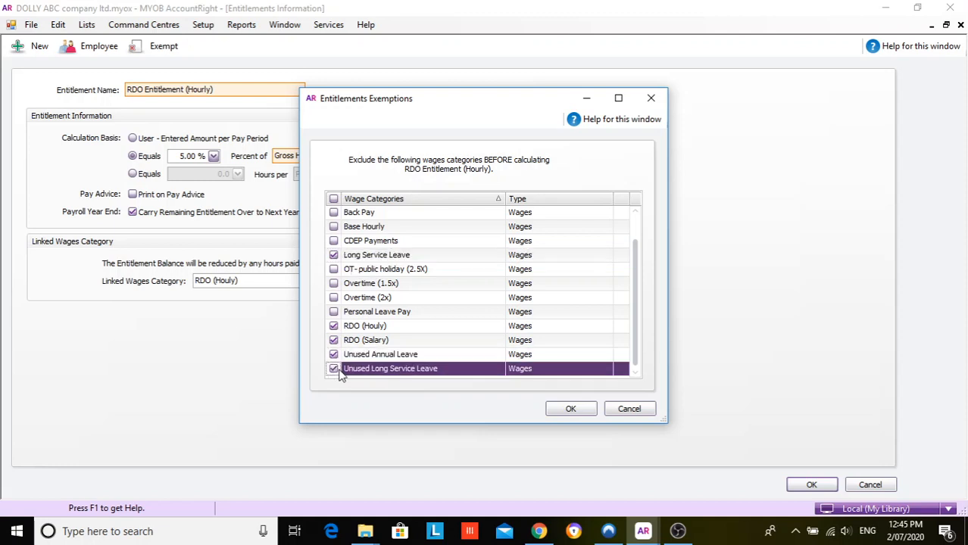
- Add Personal Leave Pay and OT- public holiday (2.5X) to the exemptions and save the RDO Entitlement (Hourly) category
{"action": "left_click", "coordinate": [334, 312]}
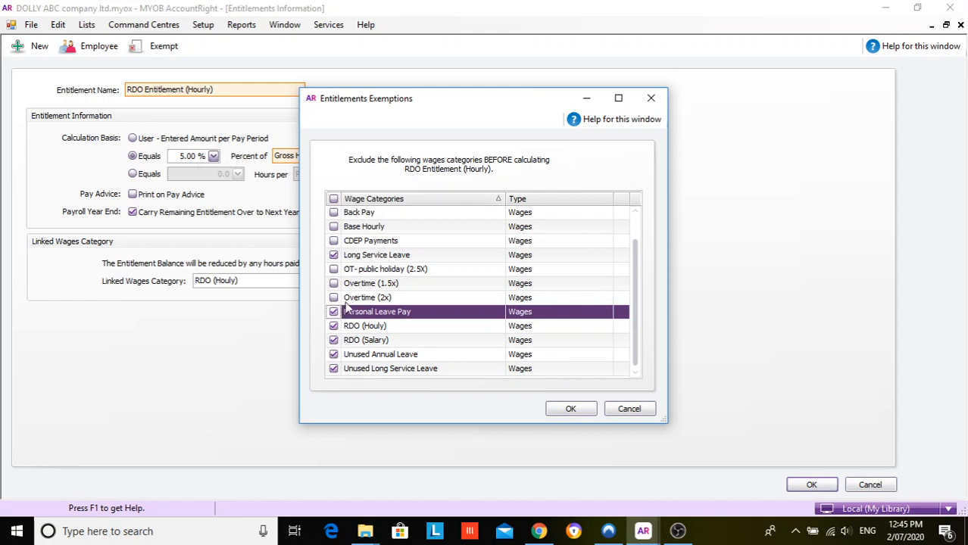
{"action": "left_click", "coordinate": [333, 269]}
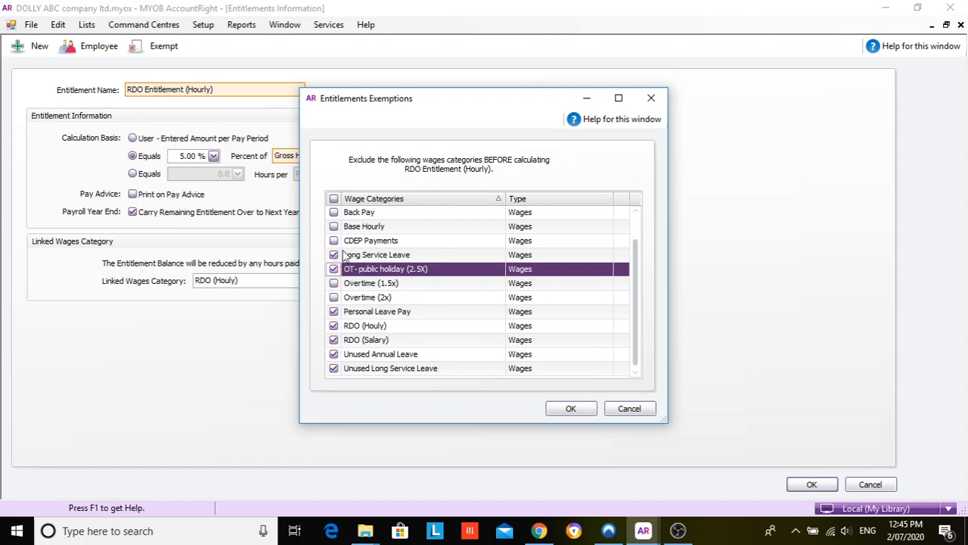
{"action": "left_click", "coordinate": [569, 409]}
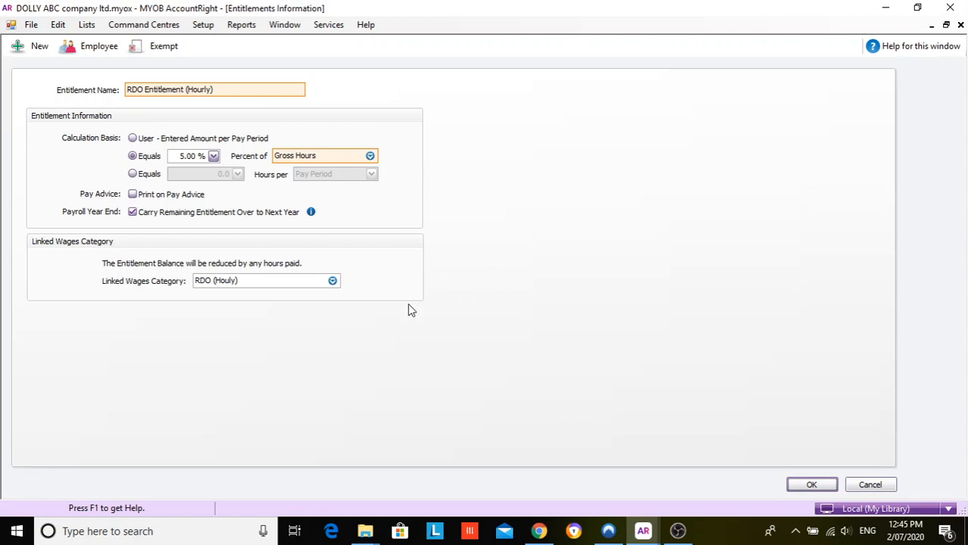
{"action": "left_click", "coordinate": [811, 485]}
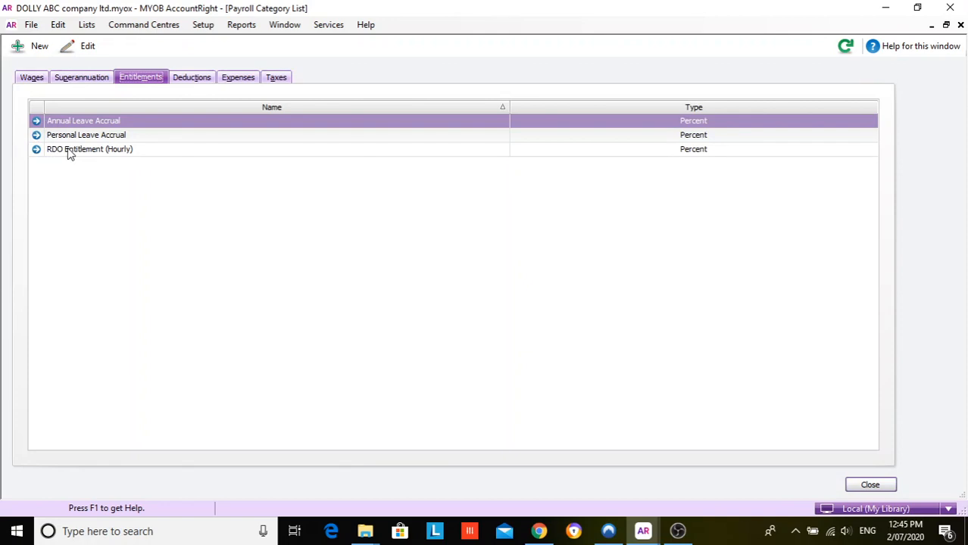
- Create a new entitlement payroll category named "RDO Entitlement (Salary)"
{"action": "left_click", "coordinate": [31, 46]}
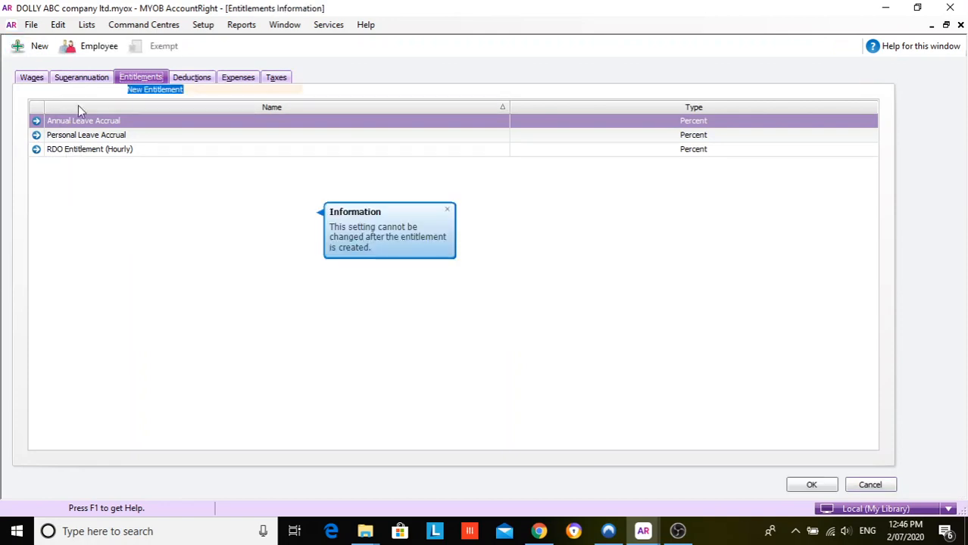
{"action": "mouse_move", "coordinate": [173, 146]}
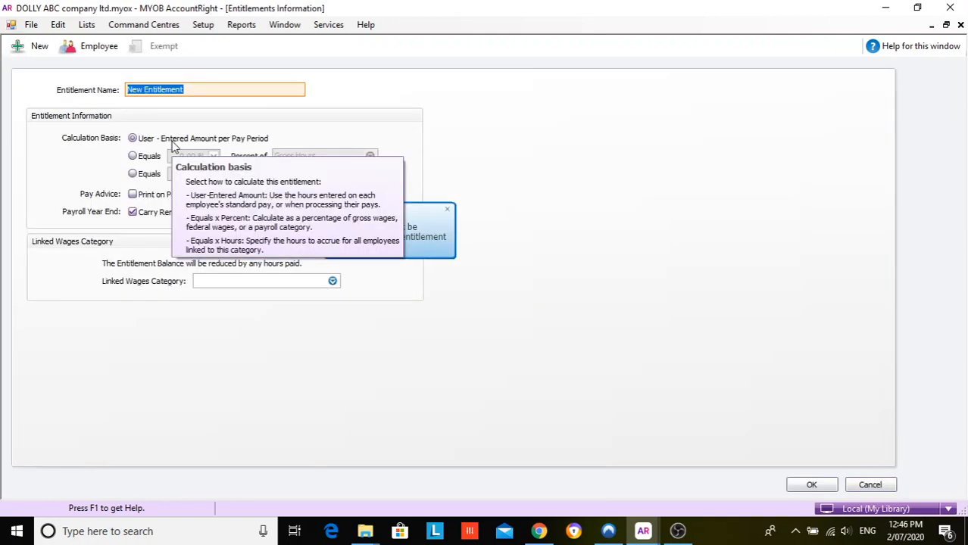
{"action": "type", "text": "RDO Ent"}
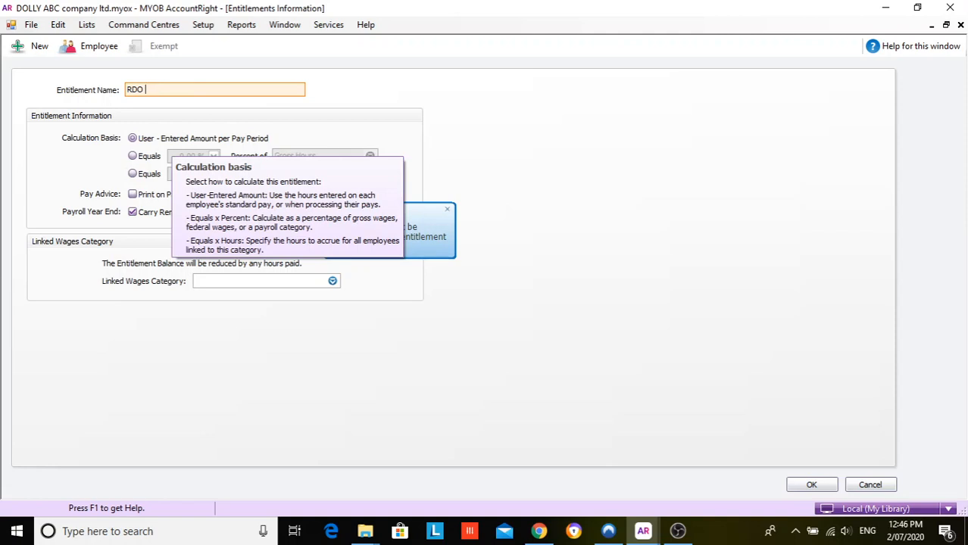
{"action": "type", "text": "itlement (SAlar"}
{"action": "key", "text": "BackSpace"}
{"action": "key", "text": "BackSpace"}
{"action": "key", "text": "BackSpace"}
{"action": "key", "text": "BackSpace"}
{"action": "type", "text": "alary)"}
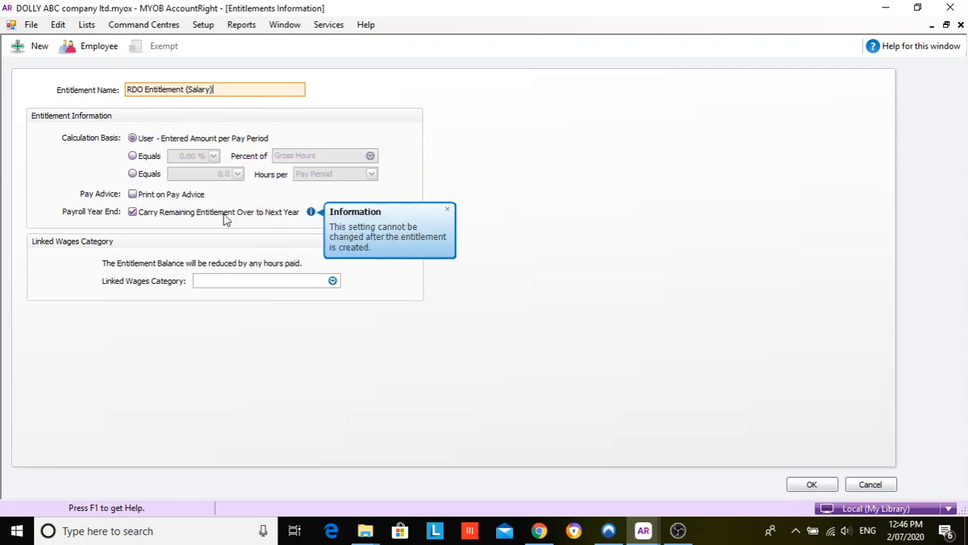
- Set the entitlement's calculation basis to 1.9 hours per Pay Period and link it to the RDO (Salary) wages category
{"action": "left_click", "coordinate": [134, 161]}
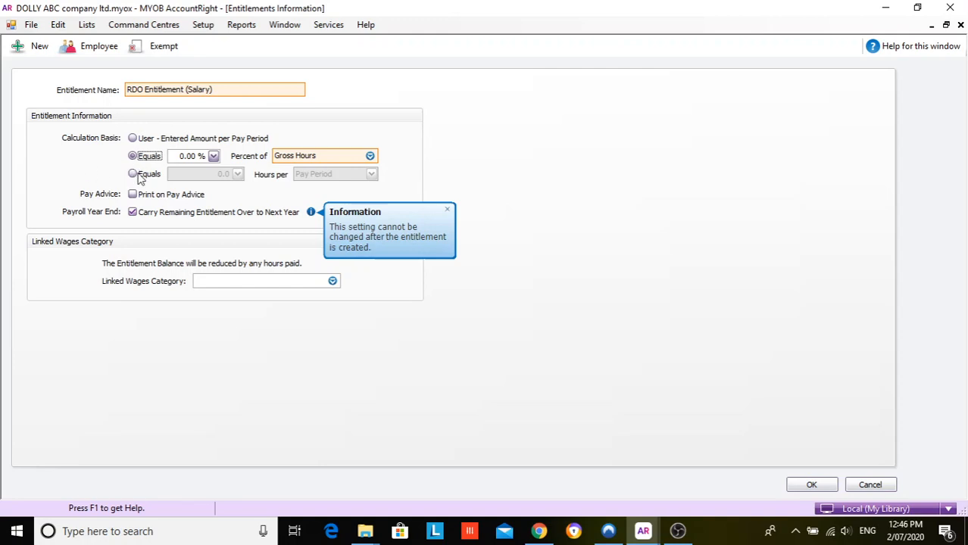
{"action": "left_click", "coordinate": [133, 174]}
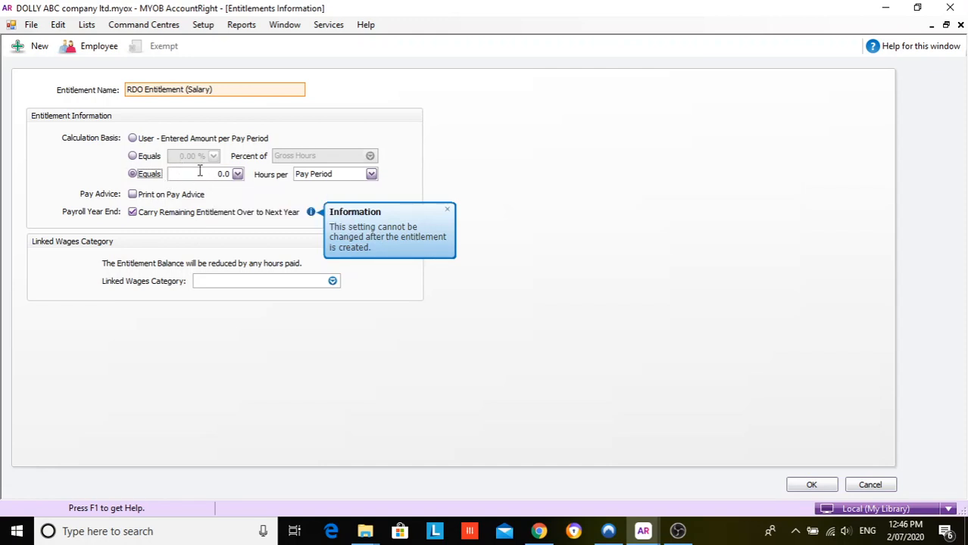
{"action": "left_click", "coordinate": [206, 174]}
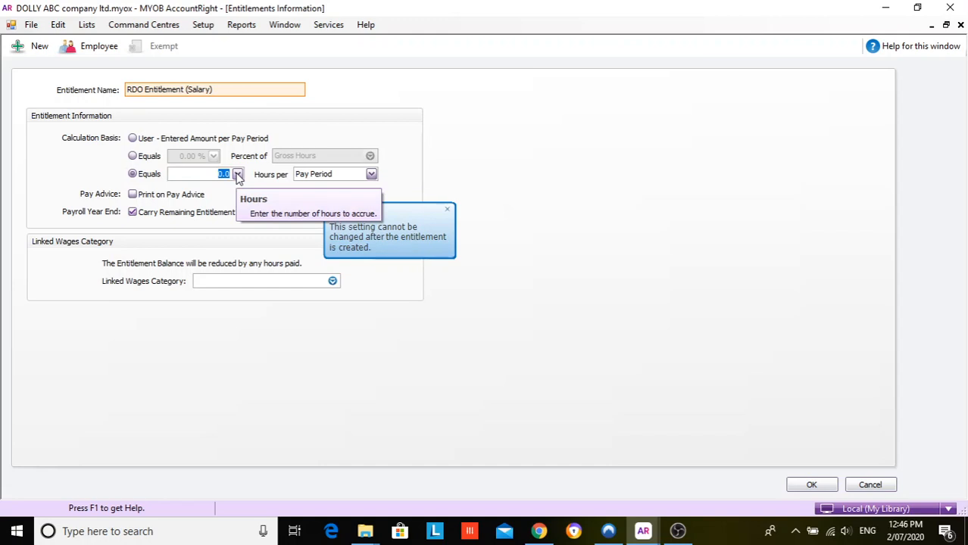
{"action": "type", "text": "1.5"}
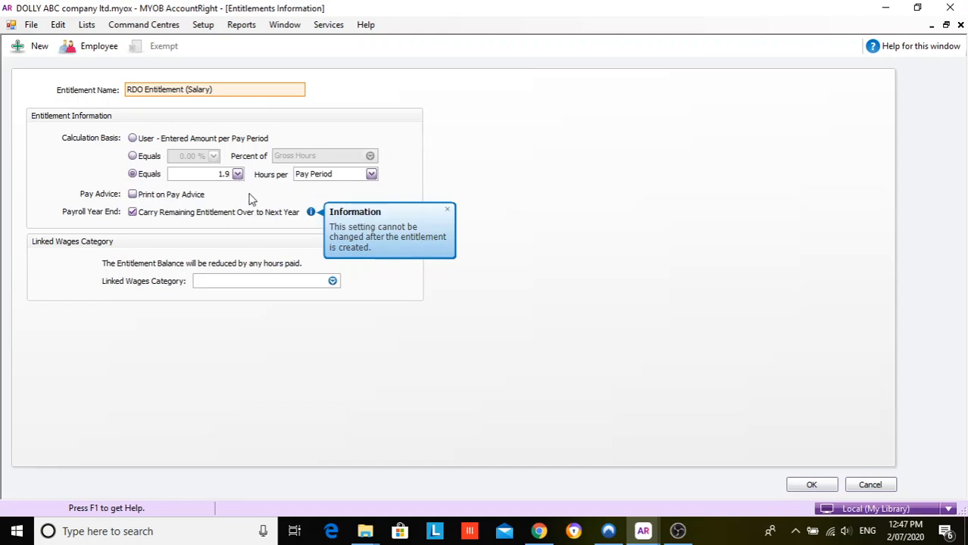
{"action": "left_click", "coordinate": [331, 281]}
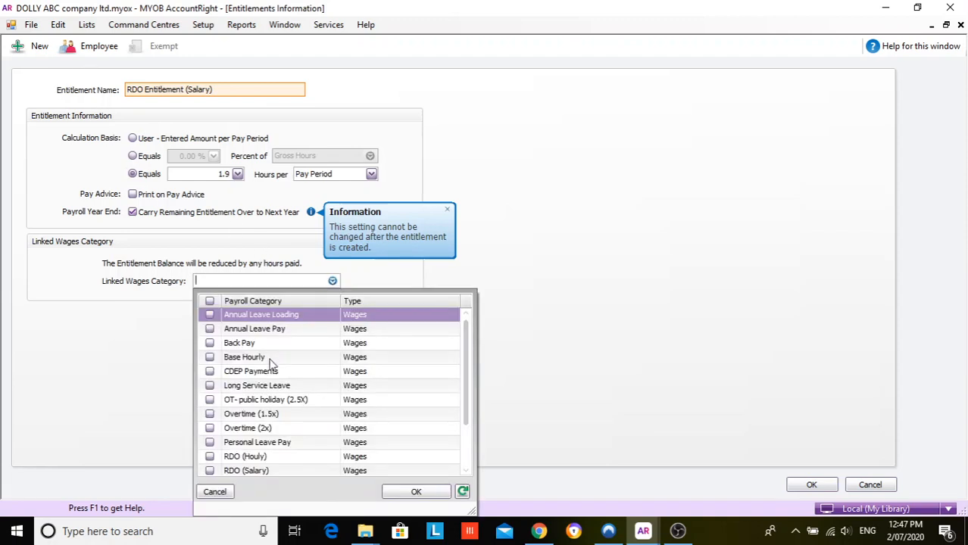
{"action": "left_click", "coordinate": [247, 470]}
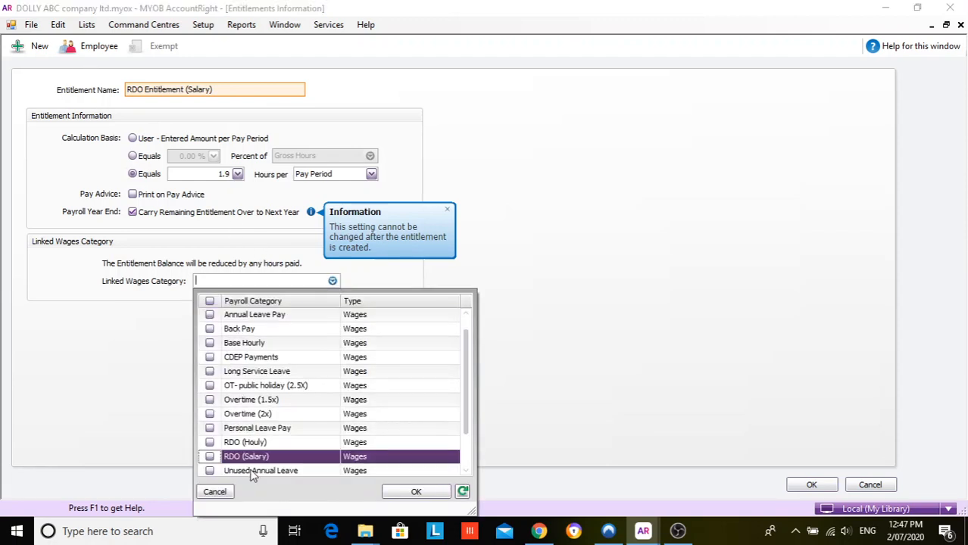
{"action": "left_click", "coordinate": [209, 457]}
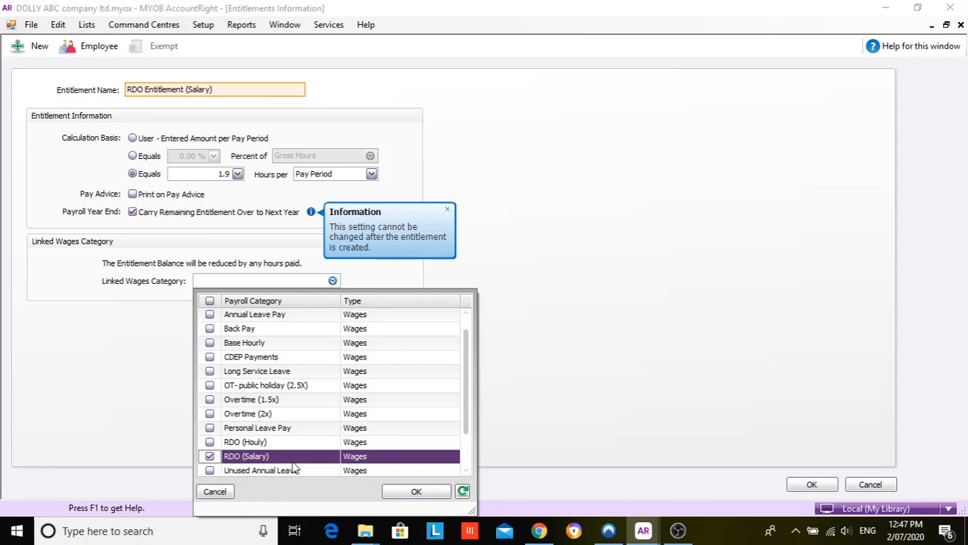
{"action": "left_click", "coordinate": [414, 491]}
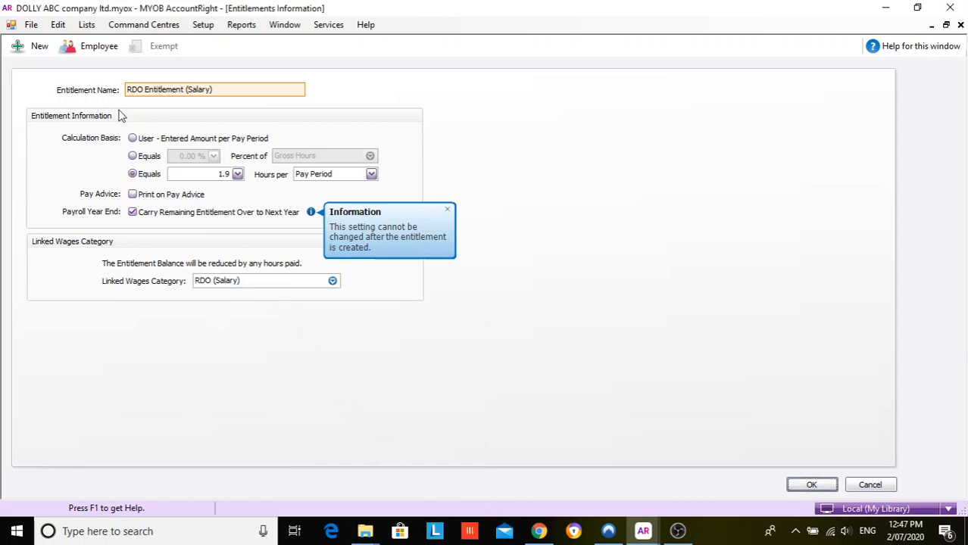
- Link the fourth listed employee to RDO Entitlement (Salary) and dismiss the information note about the year-end carry-over setting
{"action": "left_click", "coordinate": [79, 50]}
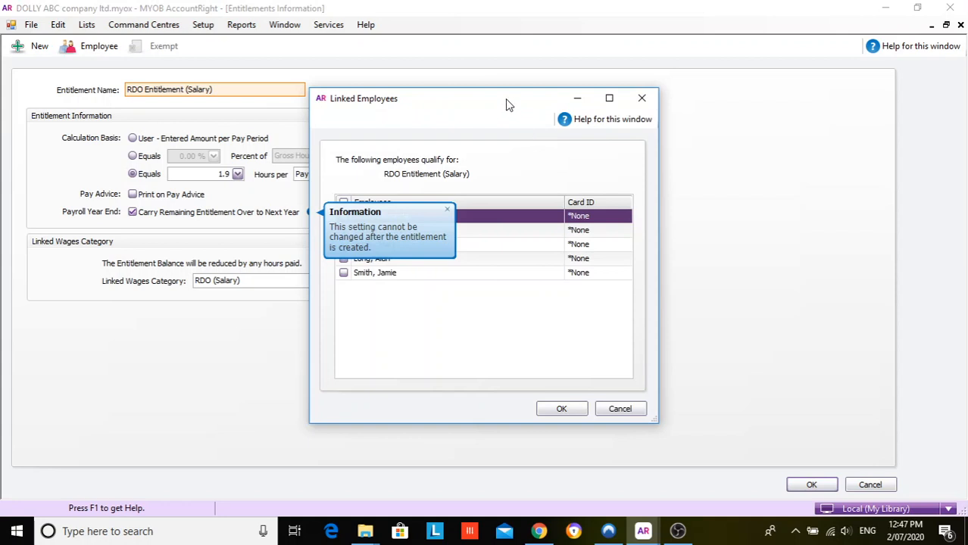
{"action": "left_click_drag", "start_coordinate": [509, 105], "coordinate": [663, 103]}
{"action": "left_click", "coordinate": [498, 258]}
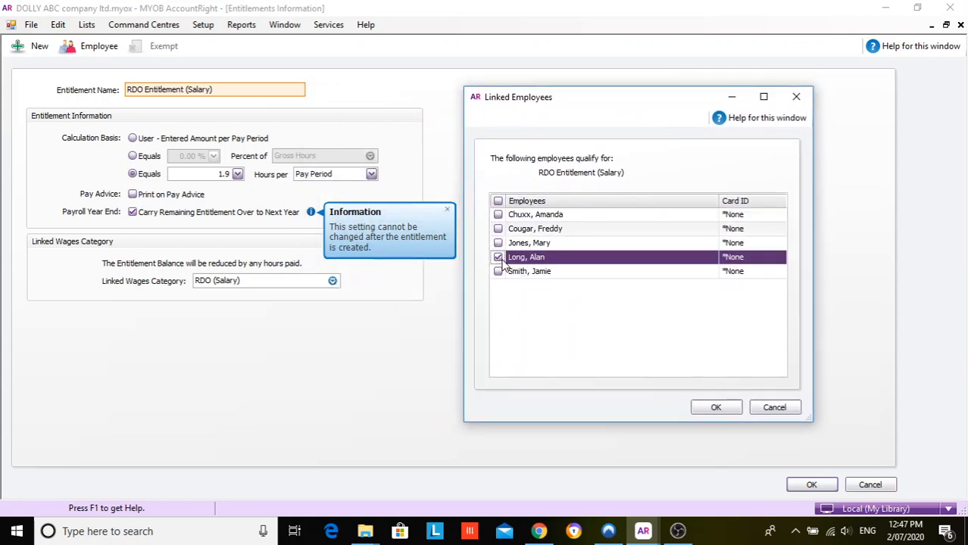
{"action": "left_click", "coordinate": [717, 410]}
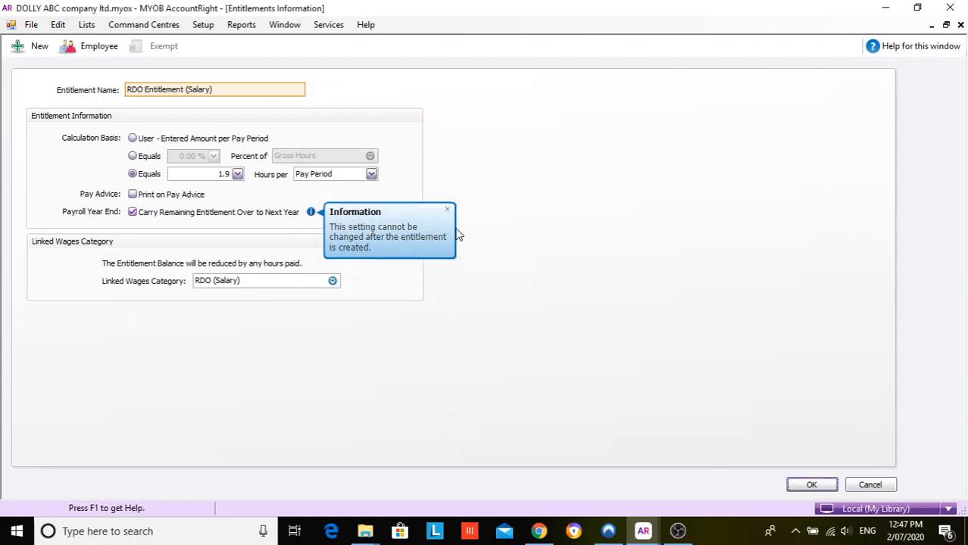
{"action": "left_click", "coordinate": [448, 210]}
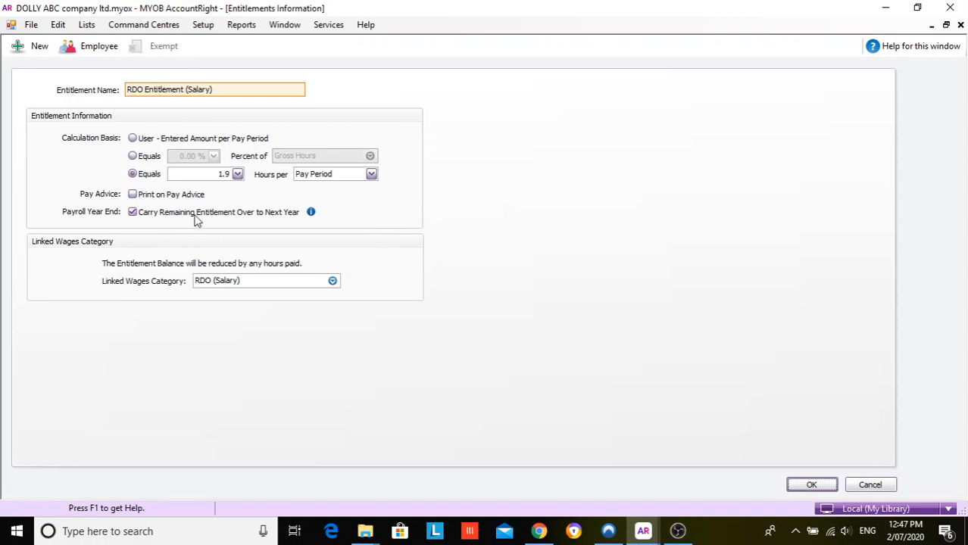
- Save the RDO Entitlement (Salary) category and close the payroll category list
{"action": "left_click", "coordinate": [197, 175]}
{"action": "left_click", "coordinate": [813, 485]}
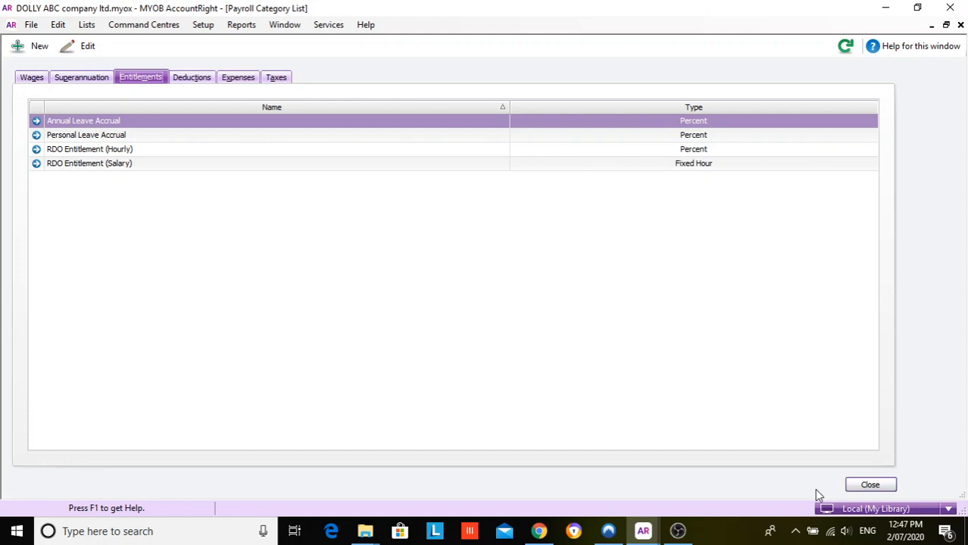
{"action": "left_click", "coordinate": [860, 486]}
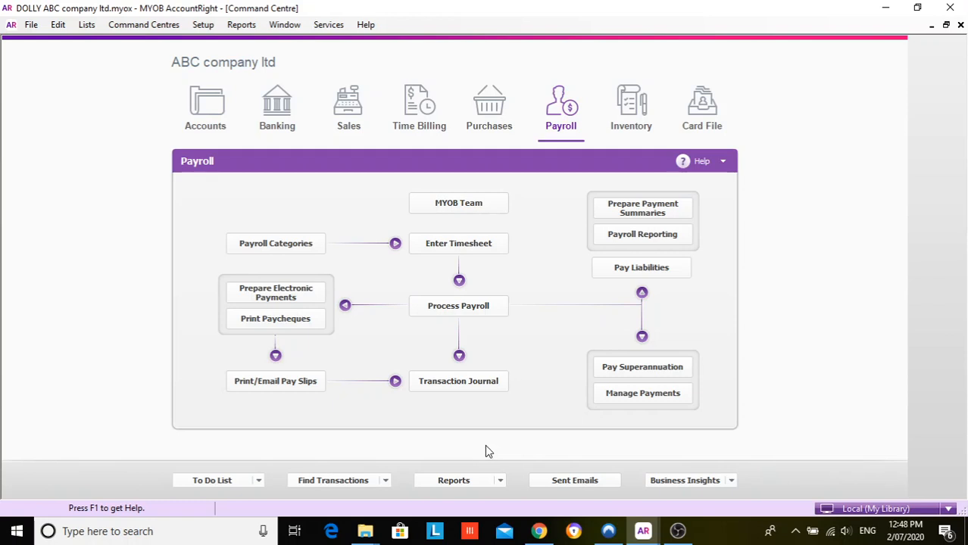
- Delete the third listed employee's pay transaction dated 2/07/2020 from the payroll transaction journal and close the journal
{"action": "left_click", "coordinate": [459, 381]}
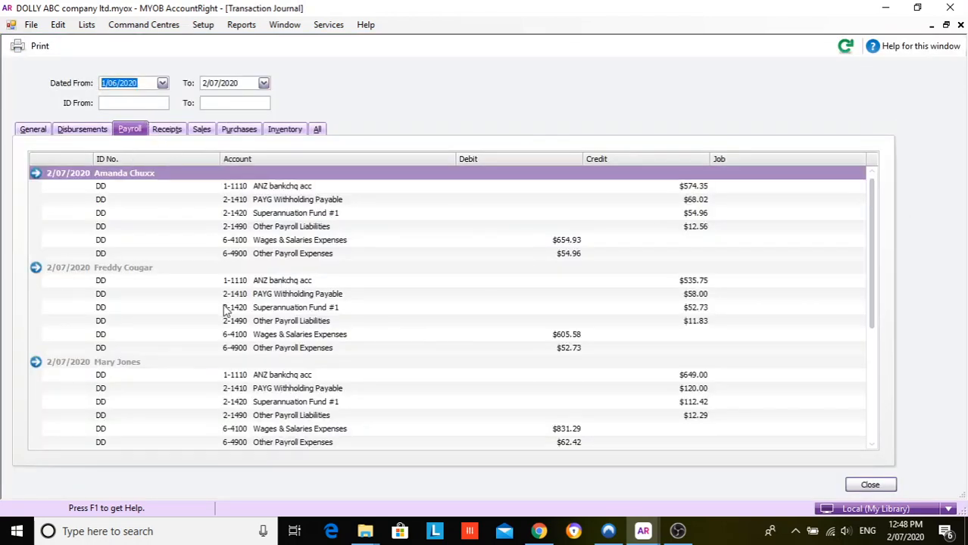
{"action": "left_click", "coordinate": [35, 362]}
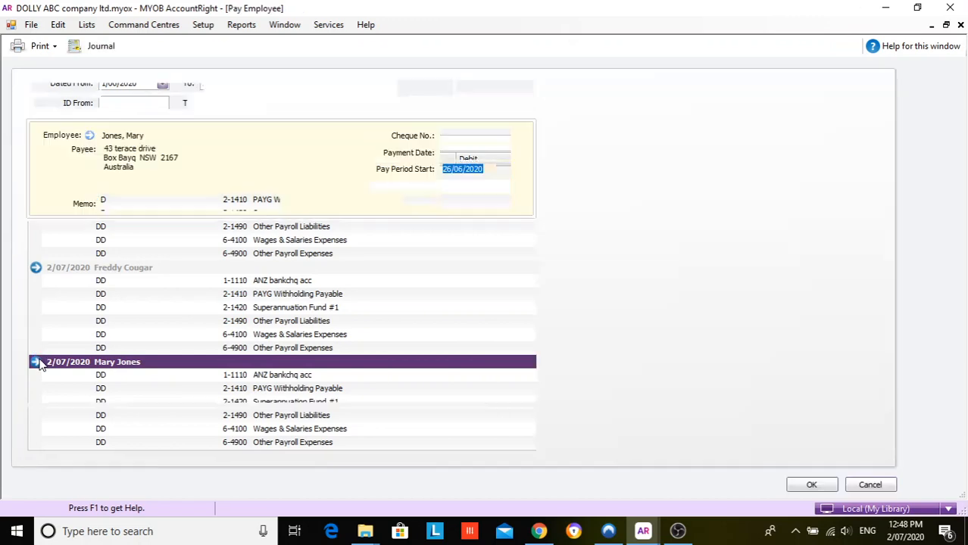
{"action": "left_click", "coordinate": [58, 27]}
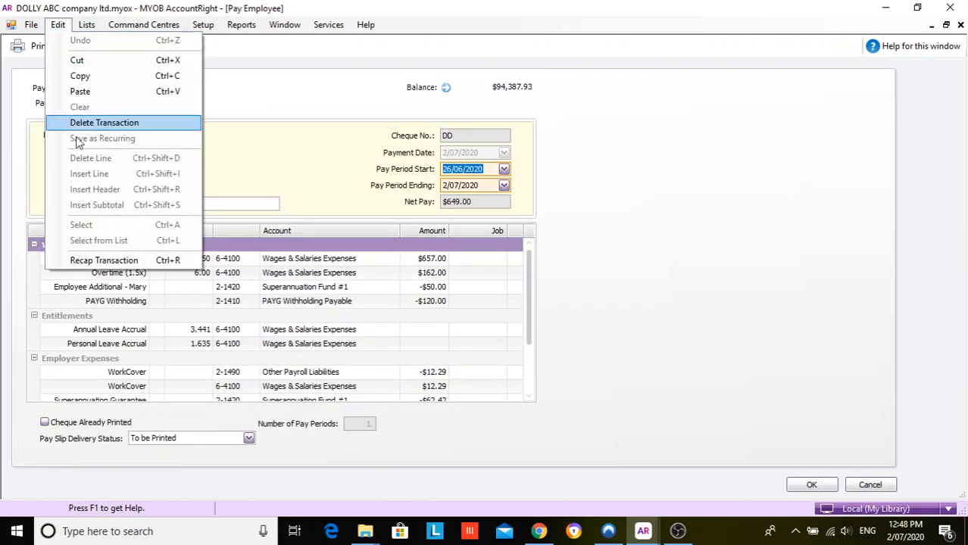
{"action": "left_click", "coordinate": [75, 128]}
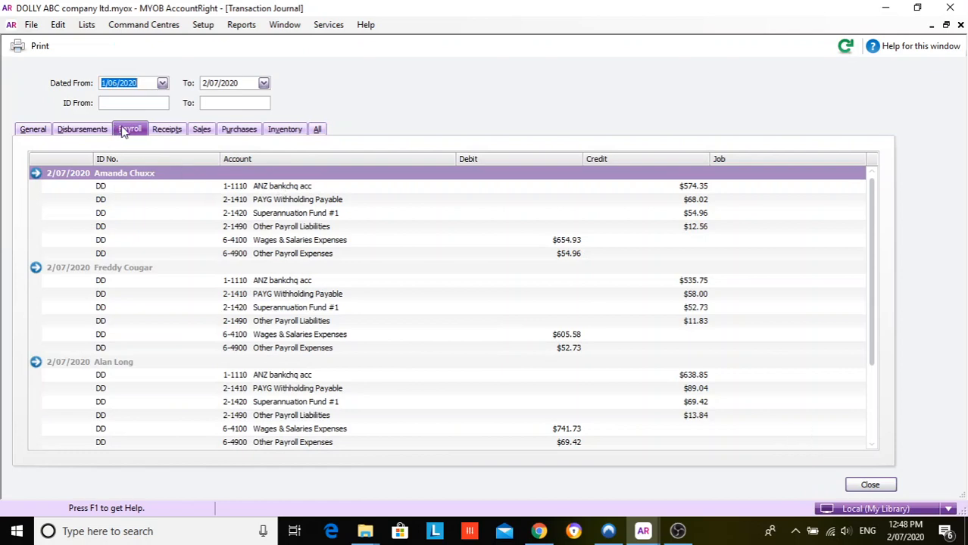
{"action": "left_click", "coordinate": [869, 485]}
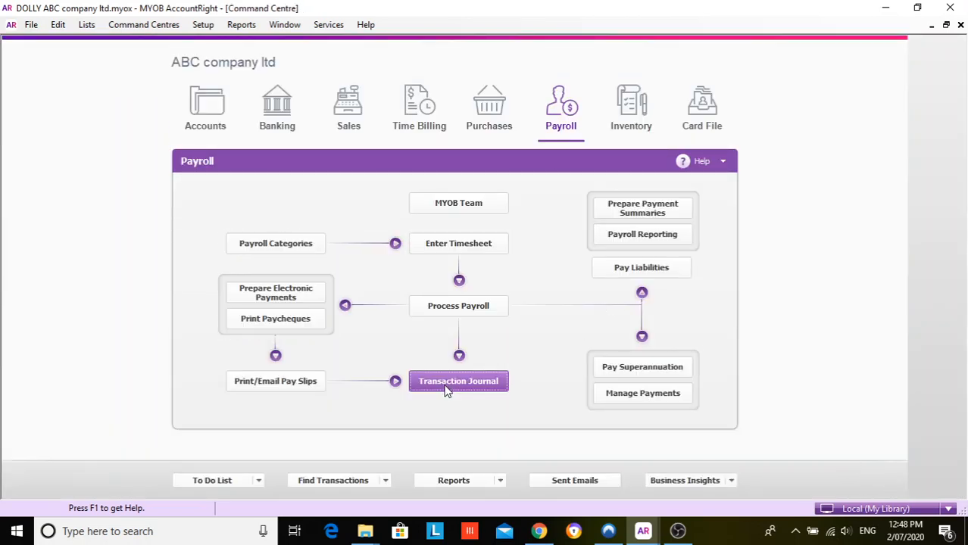
- Delete the Base Salary employee's pay transaction dated 2/07/2020 from the payroll transaction journal and close the journal
{"action": "left_click", "coordinate": [447, 389]}
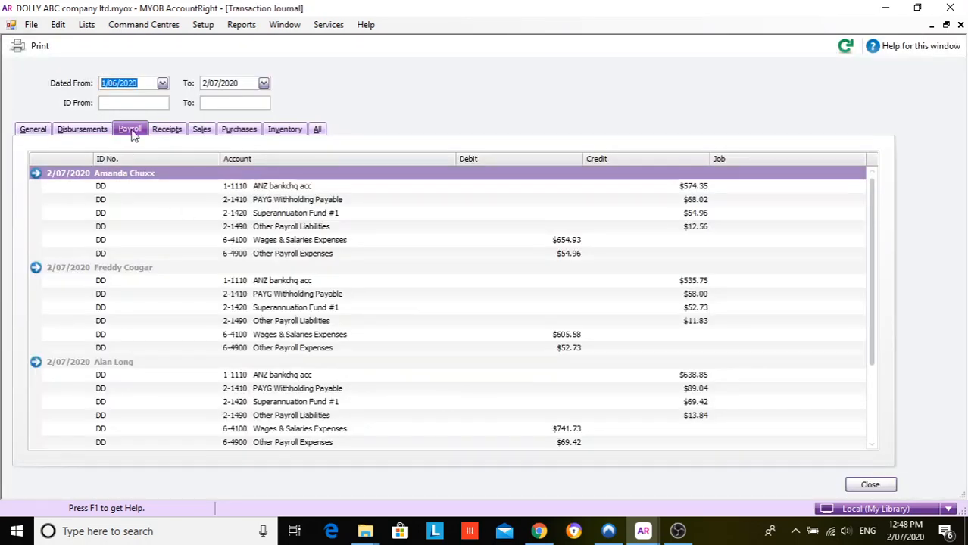
{"action": "left_click", "coordinate": [134, 132]}
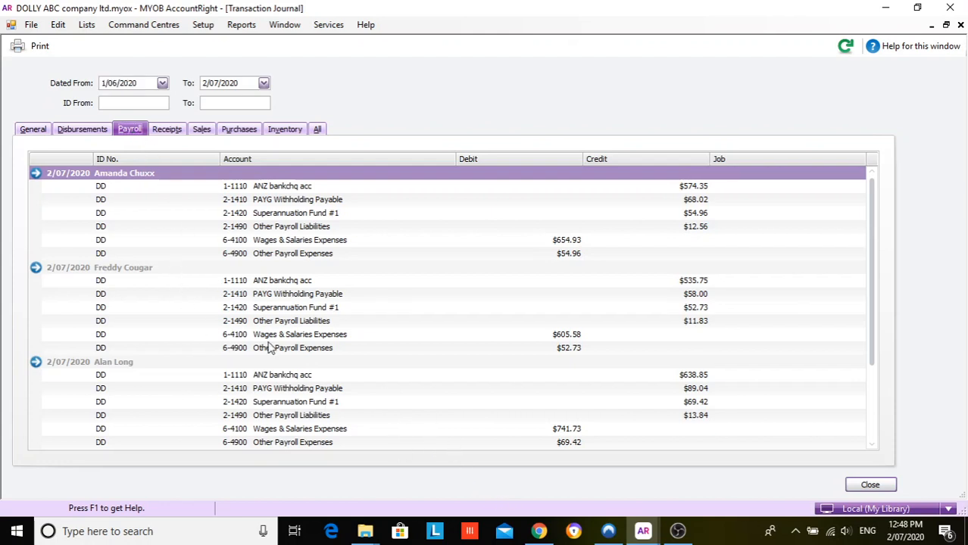
{"action": "scroll", "coordinate": [173, 368], "scroll_direction": "down", "scroll_amount": 2}
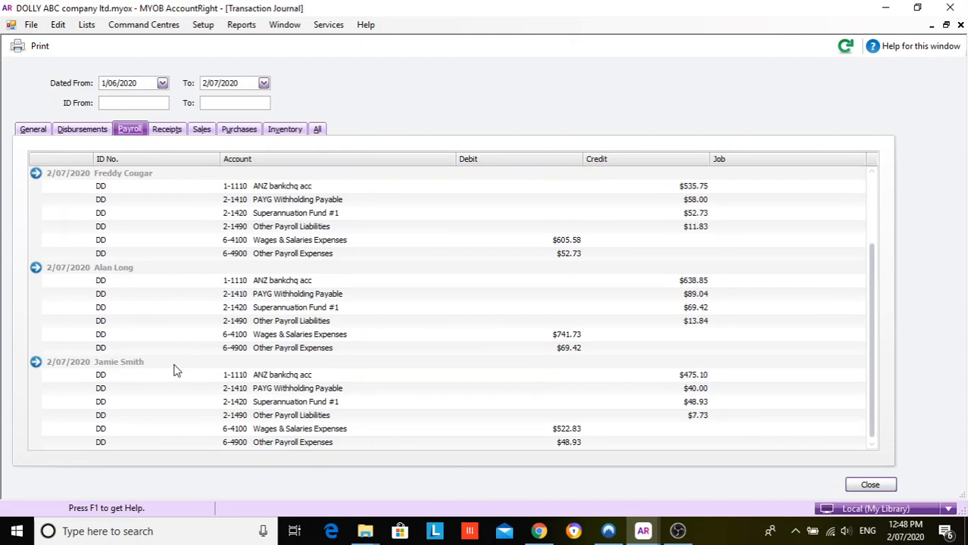
{"action": "left_click", "coordinate": [34, 265]}
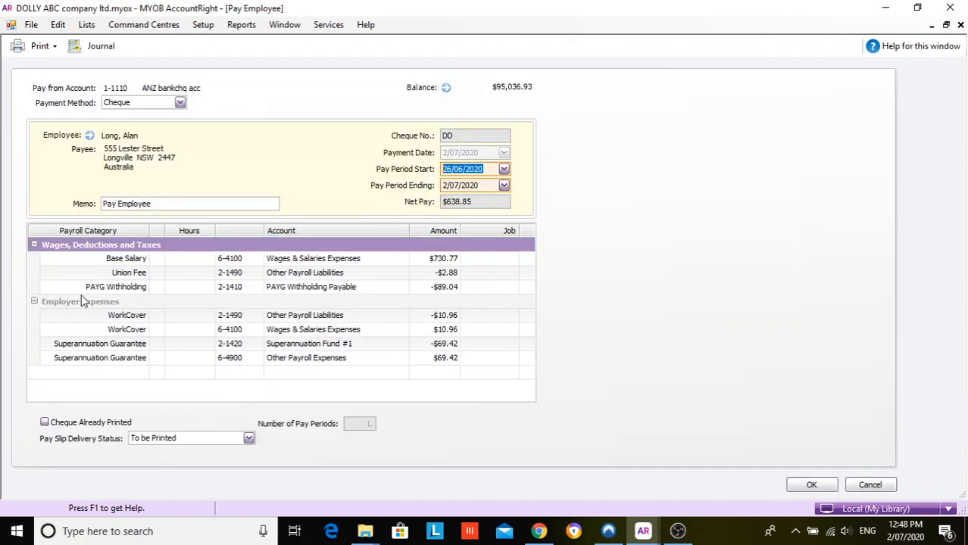
{"action": "left_click", "coordinate": [57, 24]}
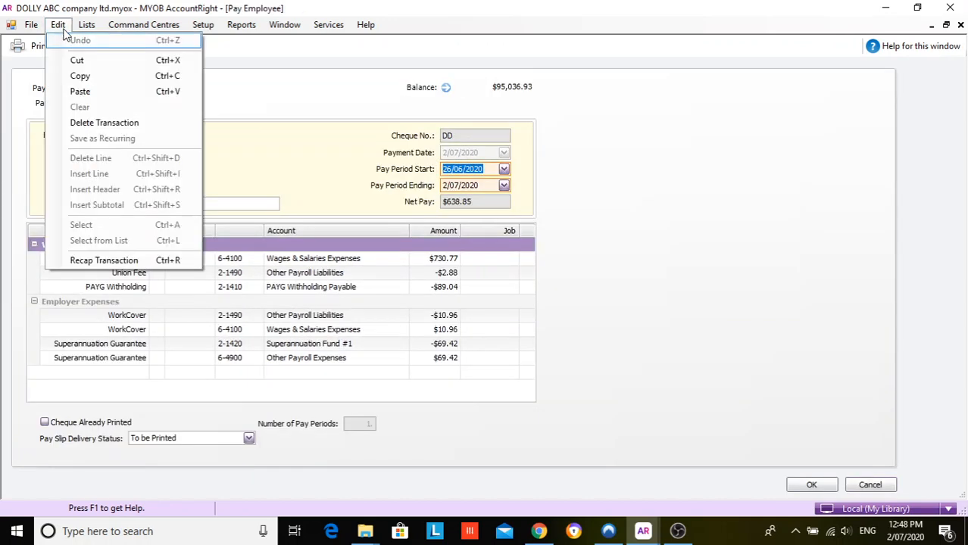
{"action": "left_click", "coordinate": [82, 123]}
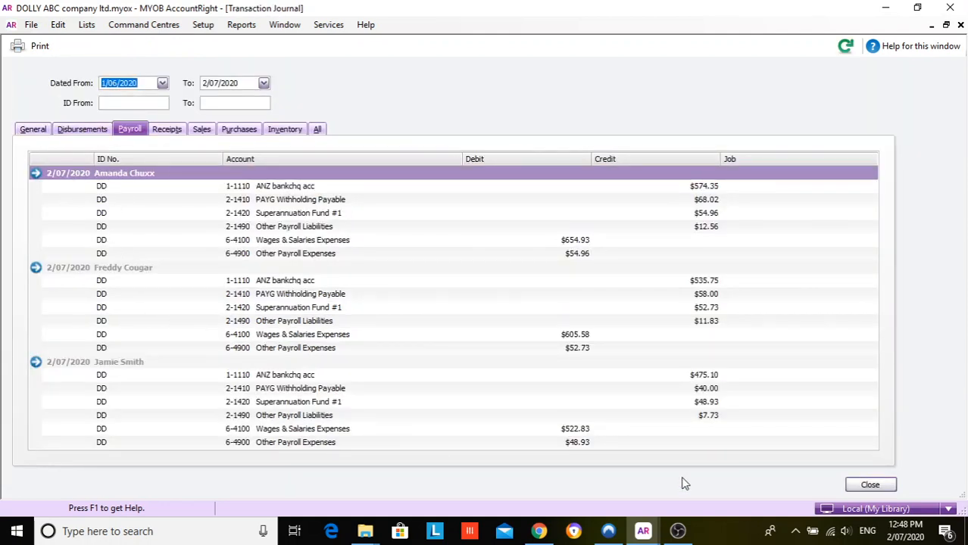
{"action": "left_click", "coordinate": [860, 489]}
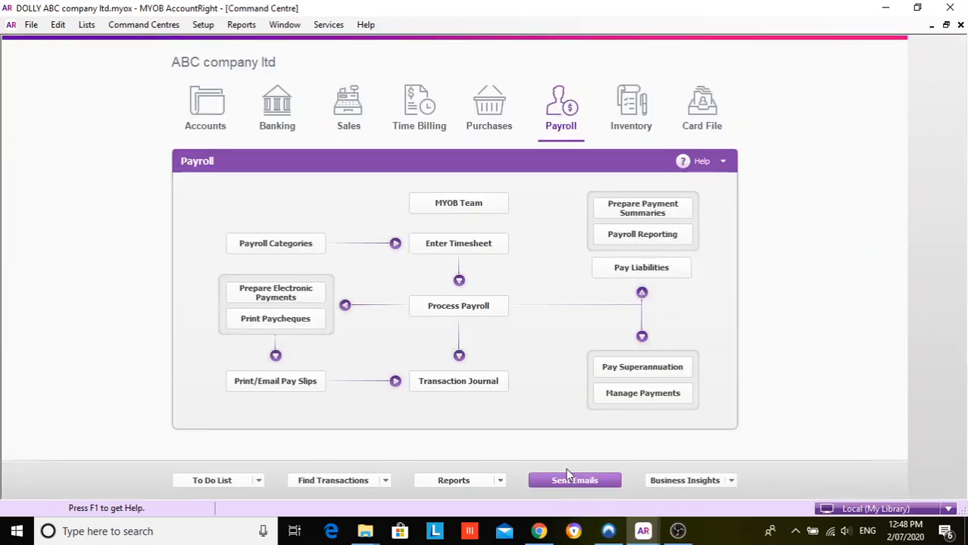
- Display the payroll Entitlement Balance Summary report for 1/07/2020 to 5/07/2020, check the accrued hours, and close the report and report index
{"action": "left_click", "coordinate": [502, 481]}
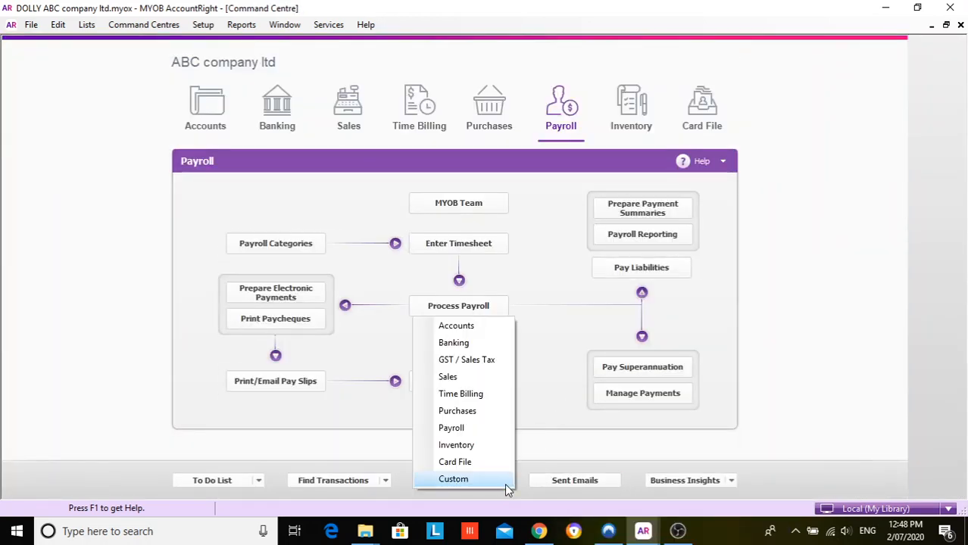
{"action": "left_click", "coordinate": [451, 428]}
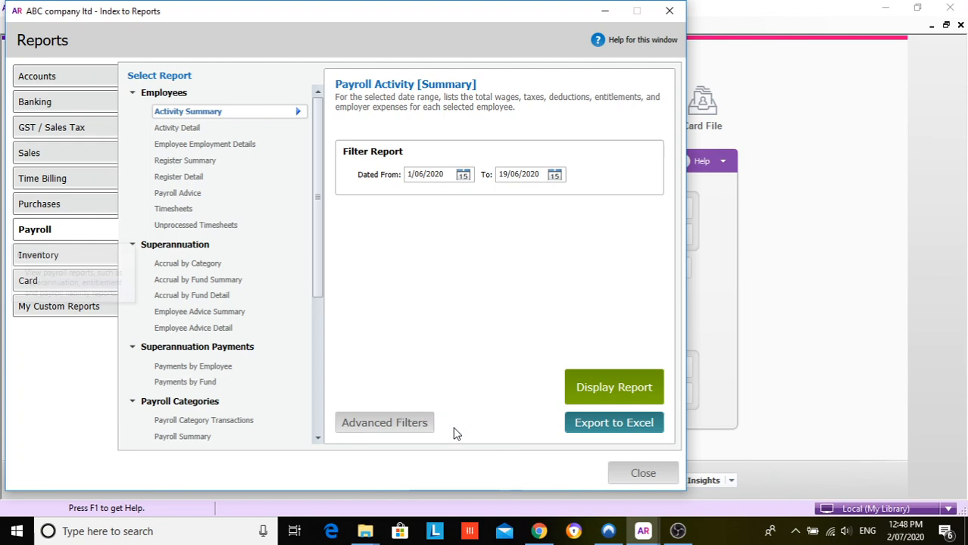
{"action": "scroll", "coordinate": [215, 228], "scroll_direction": "down", "scroll_amount": 3}
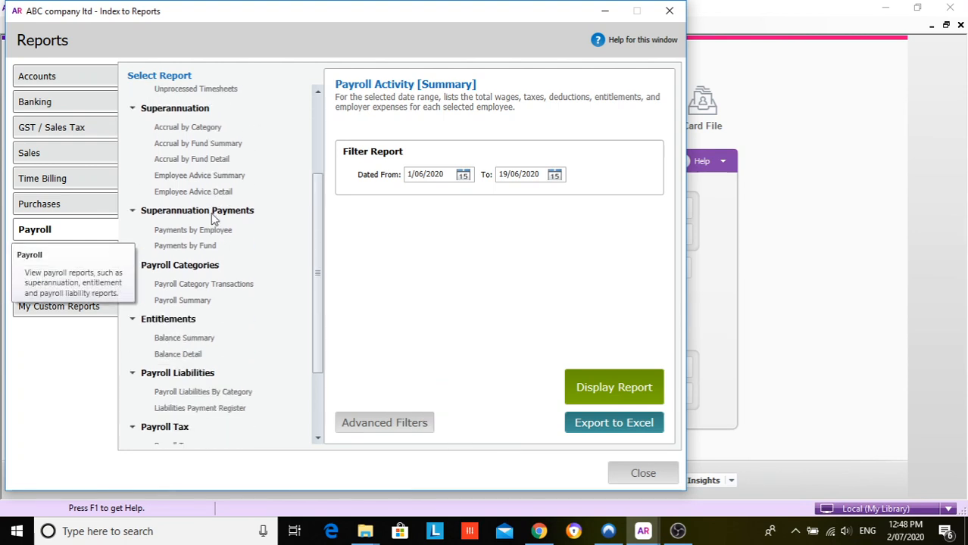
{"action": "left_click", "coordinate": [192, 339]}
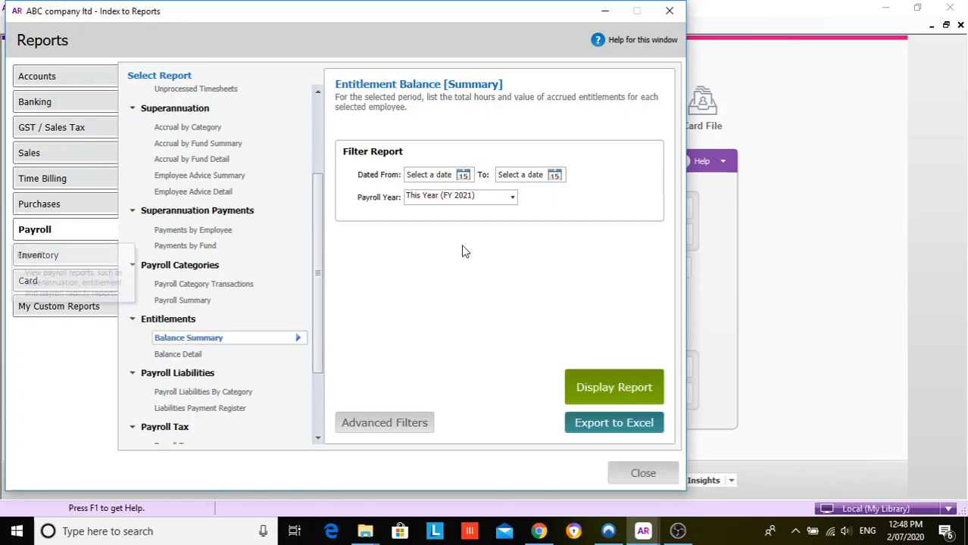
{"action": "left_click", "coordinate": [603, 383]}
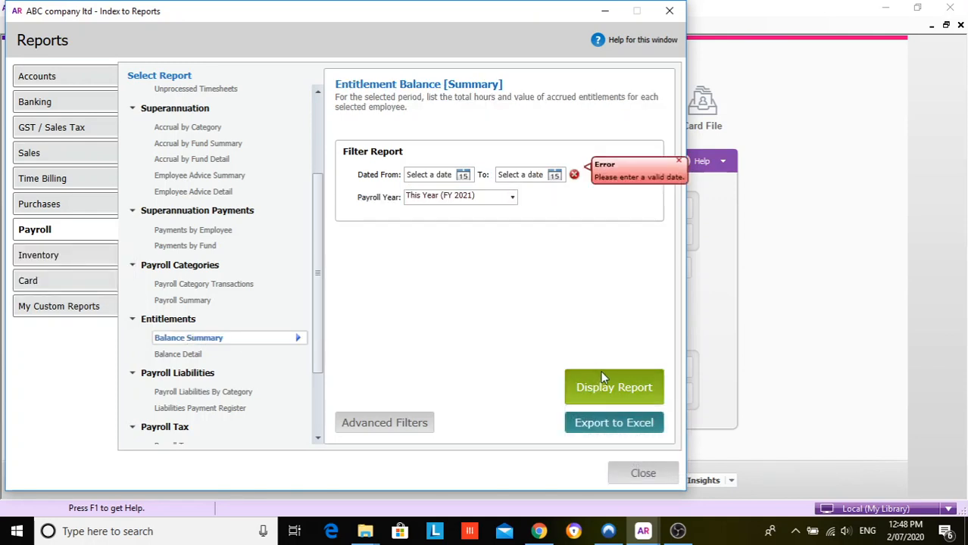
{"action": "left_click", "coordinate": [554, 176]}
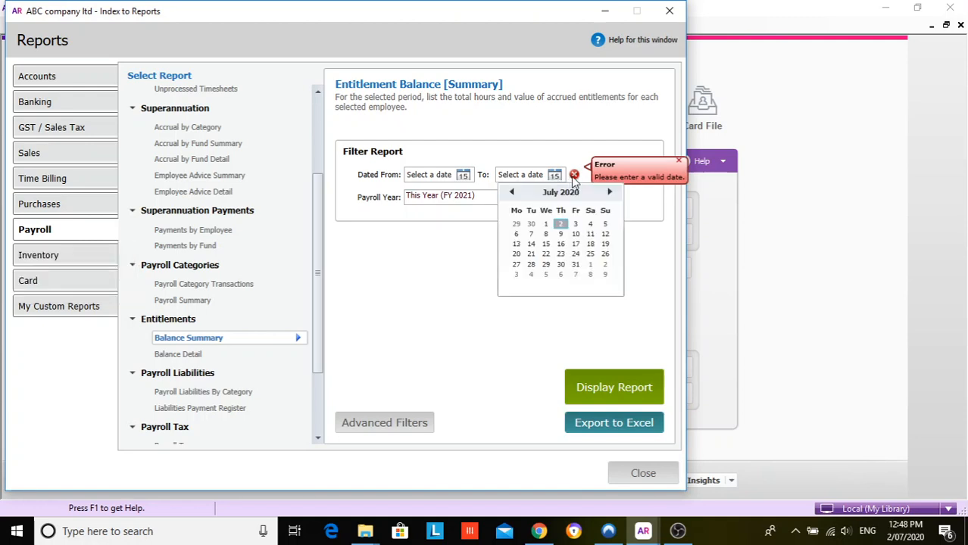
{"action": "left_click", "coordinate": [605, 225]}
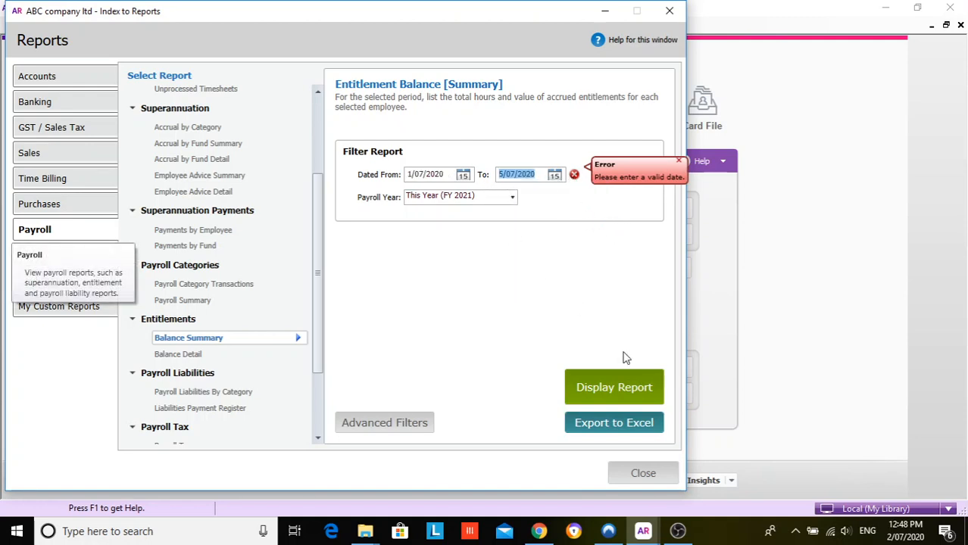
{"action": "left_click", "coordinate": [604, 376]}
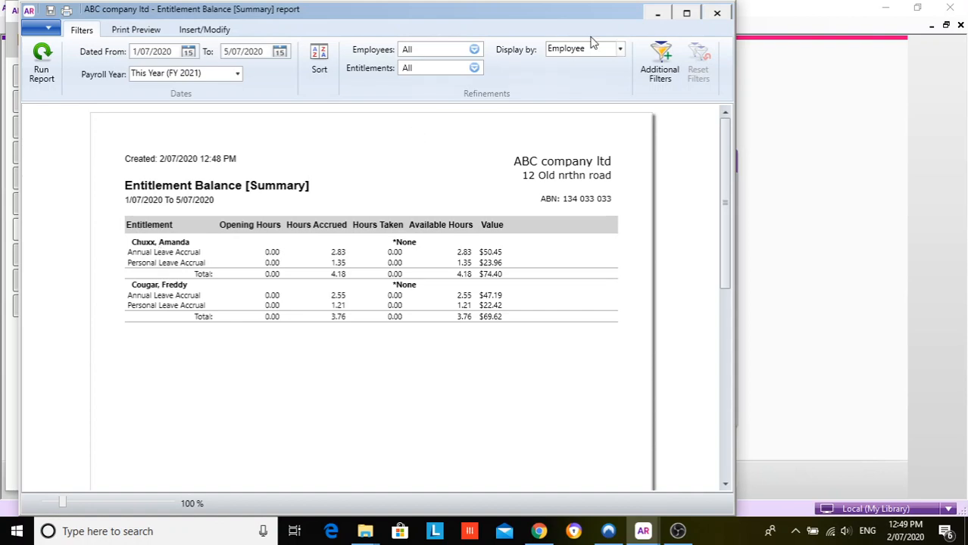
{"action": "left_click", "coordinate": [716, 13]}
{"action": "left_click", "coordinate": [629, 471]}
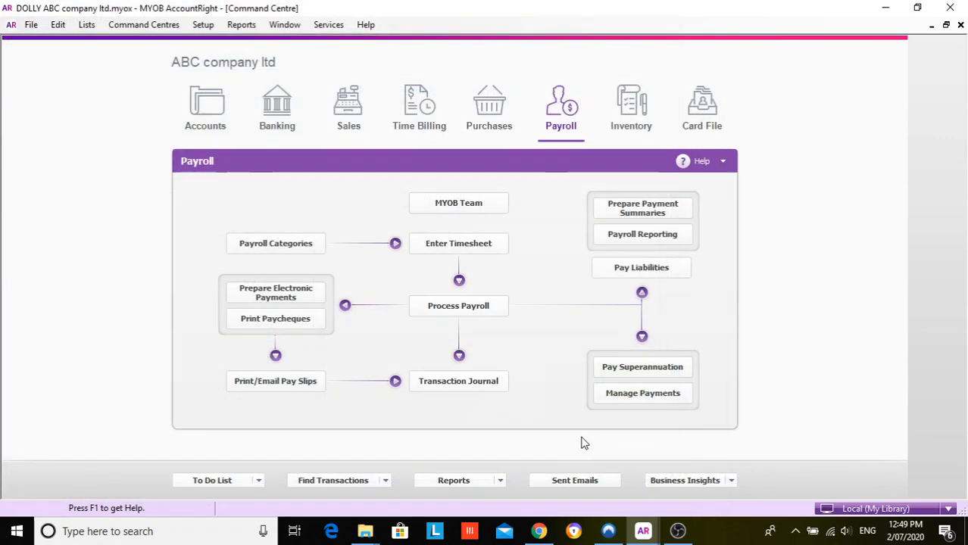
- Delete the first listed employee's pay transaction dated 2/07/2020 from the payroll transaction journal
{"action": "left_click", "coordinate": [458, 381]}
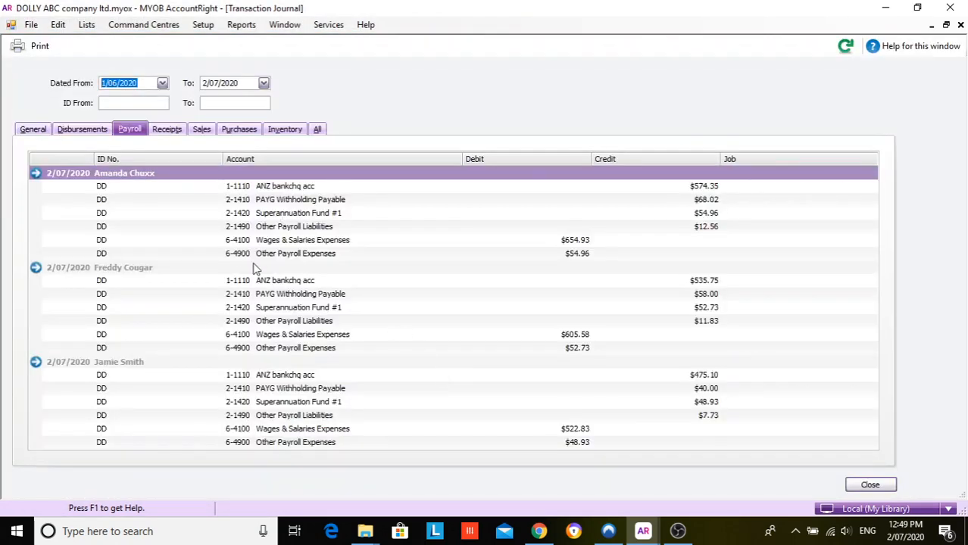
{"action": "left_click", "coordinate": [35, 173]}
{"action": "left_click", "coordinate": [35, 174]}
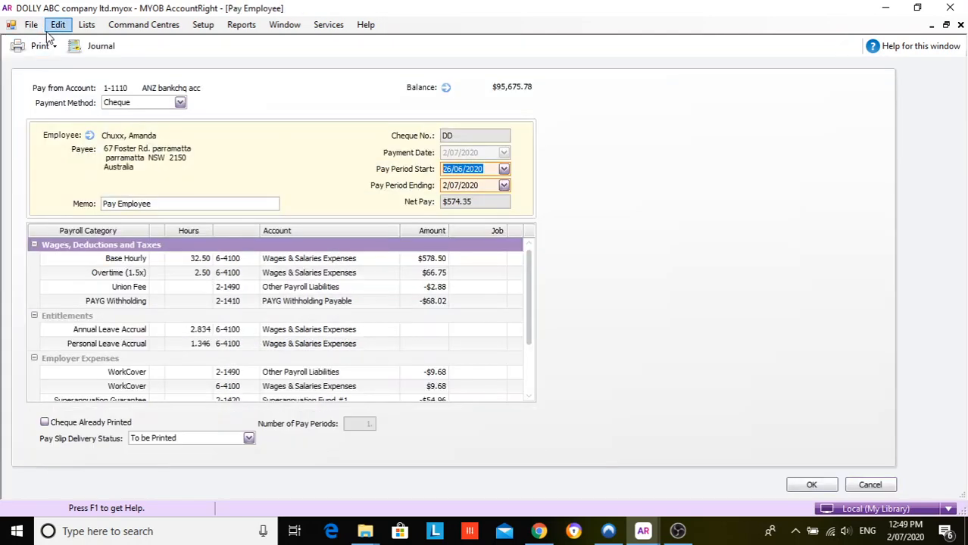
{"action": "left_click", "coordinate": [58, 25]}
{"action": "left_click", "coordinate": [84, 122]}
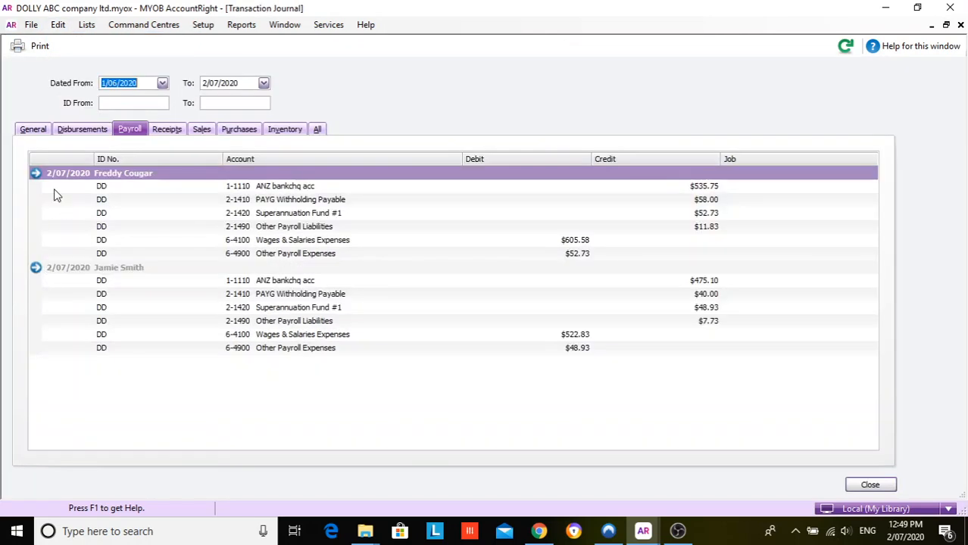
- Delete the two remaining pay transactions dated 2/07/2020 from the payroll transaction journal and close the journal
{"action": "left_click", "coordinate": [35, 174]}
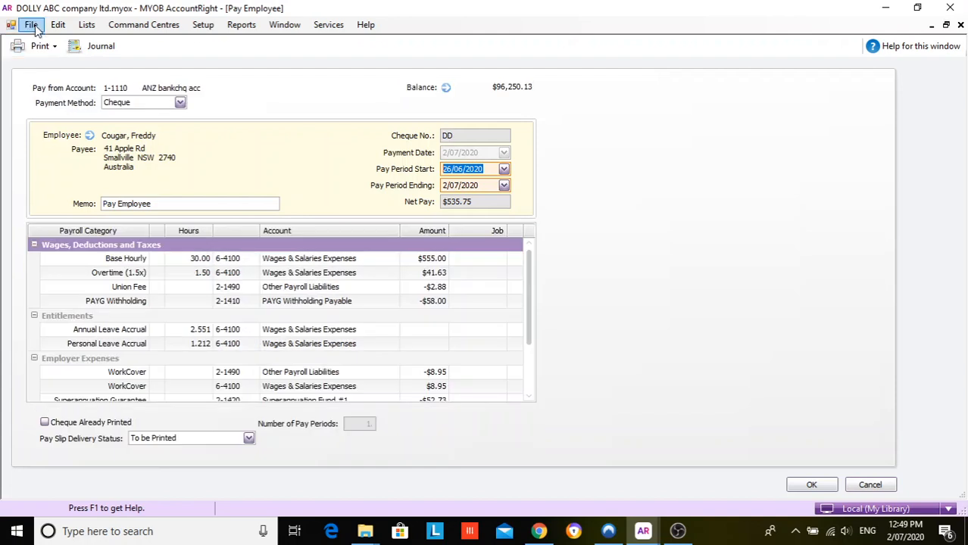
{"action": "left_click", "coordinate": [58, 24]}
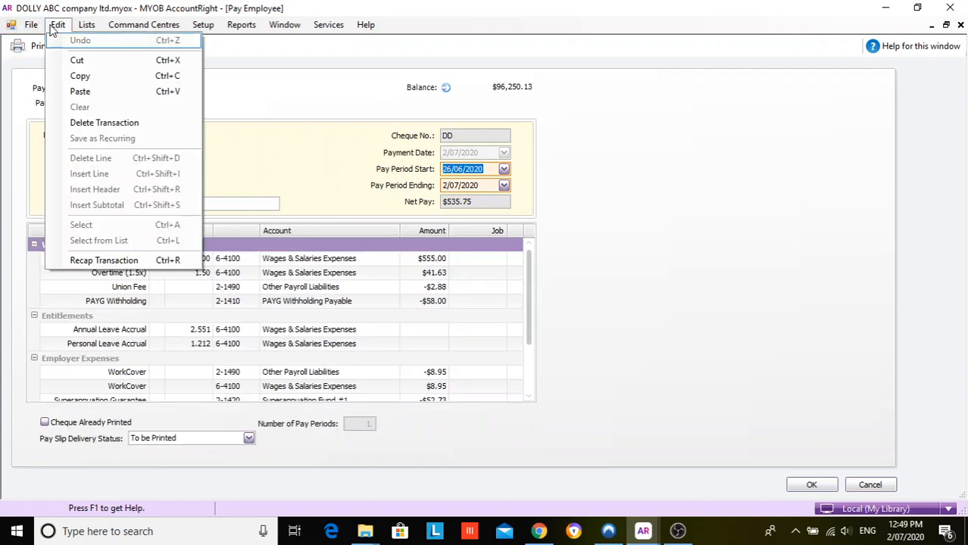
{"action": "left_click", "coordinate": [83, 122]}
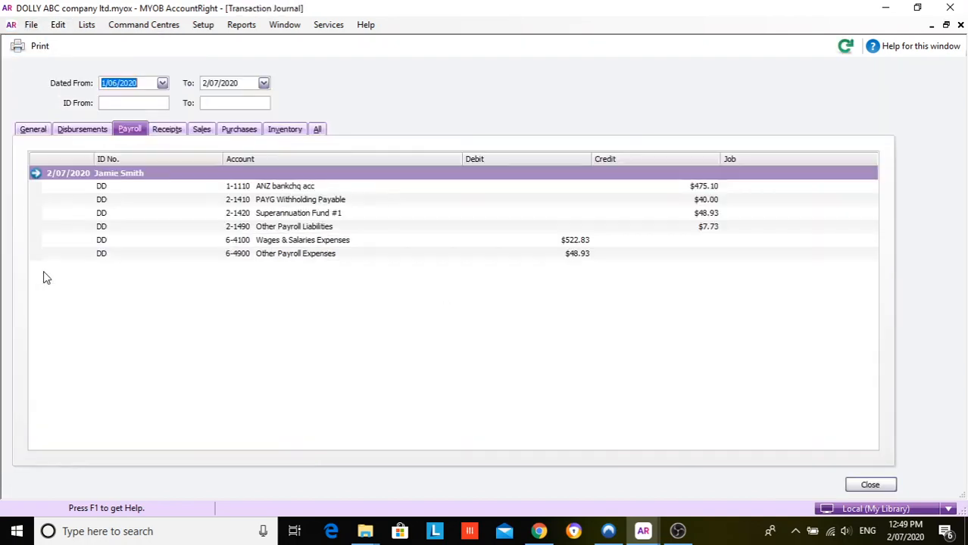
{"action": "left_click", "coordinate": [43, 178]}
{"action": "left_click", "coordinate": [36, 173]}
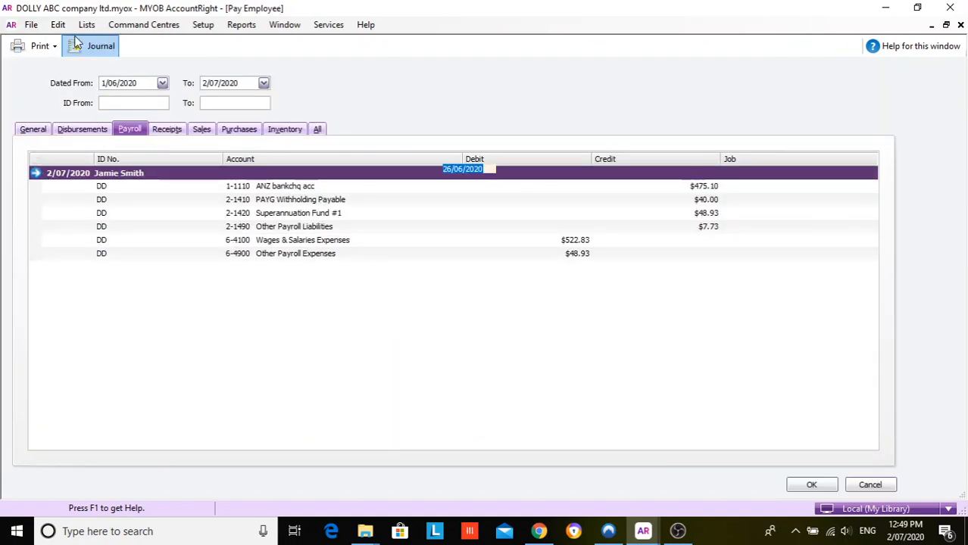
{"action": "left_click", "coordinate": [58, 24]}
{"action": "left_click", "coordinate": [84, 121]}
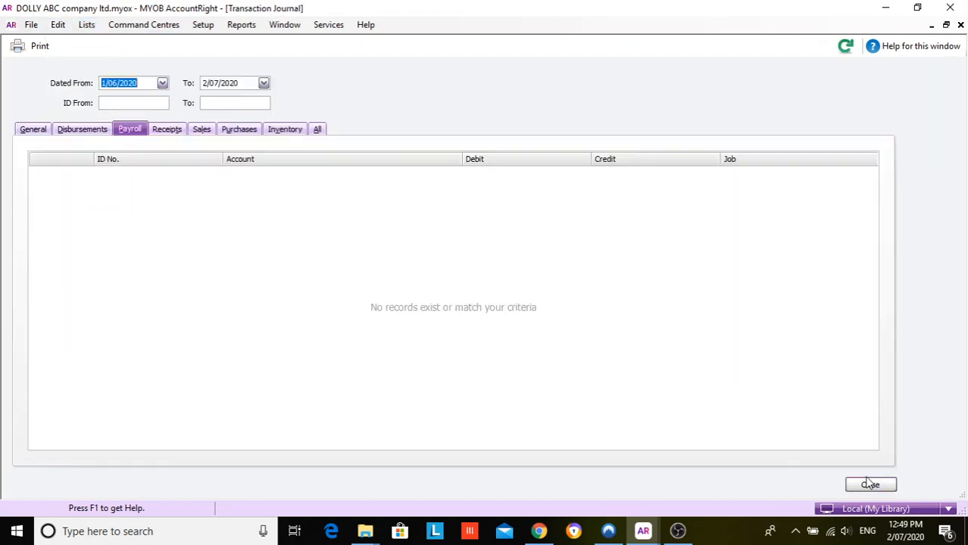
{"action": "left_click", "coordinate": [868, 484]}
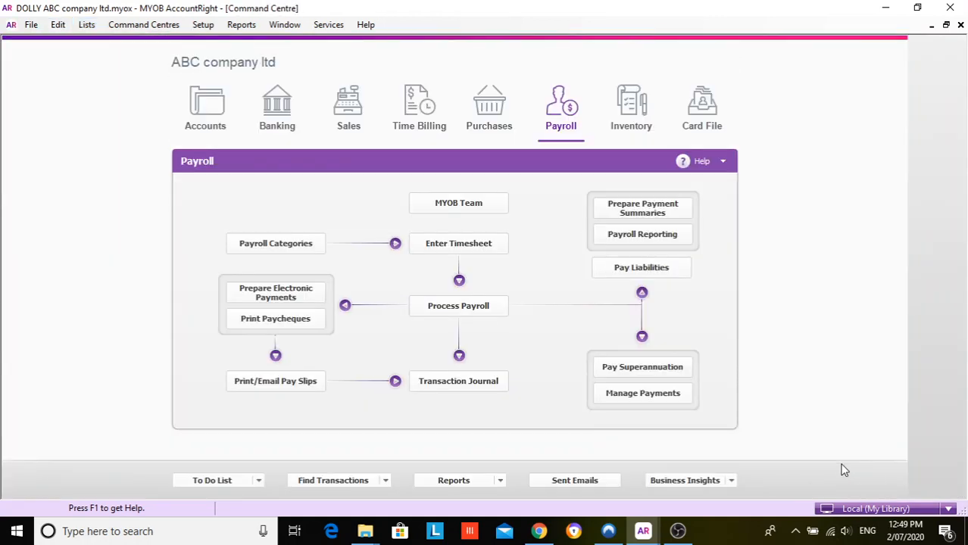
- Rerun the Entitlement Balance Summary report for 1/07/2020 to 5/07/2020 to check for remaining accruals, and close the report and report index
{"action": "left_click", "coordinate": [503, 482]}
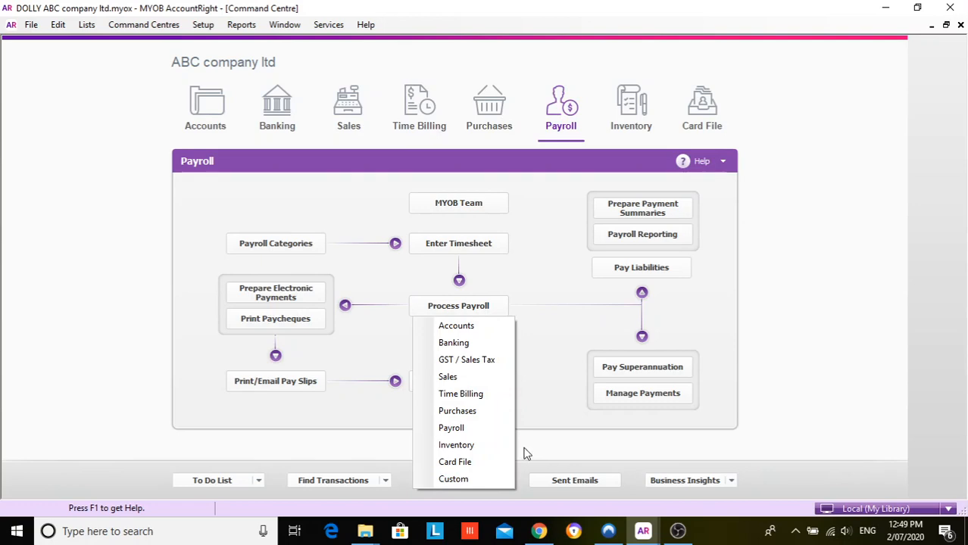
{"action": "left_click", "coordinate": [454, 429]}
{"action": "scroll", "coordinate": [218, 336], "scroll_direction": "down", "scroll_amount": 5}
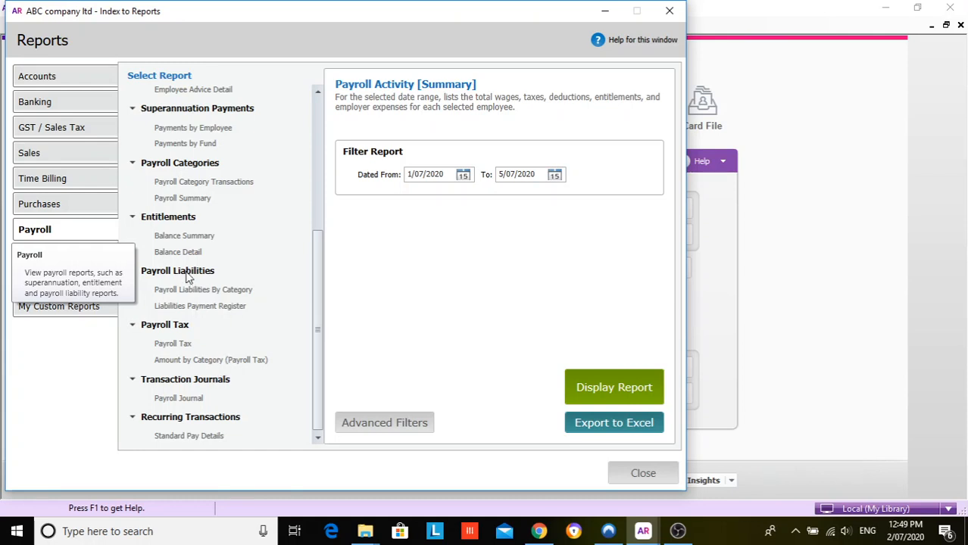
{"action": "left_click", "coordinate": [188, 237]}
{"action": "left_click", "coordinate": [613, 389]}
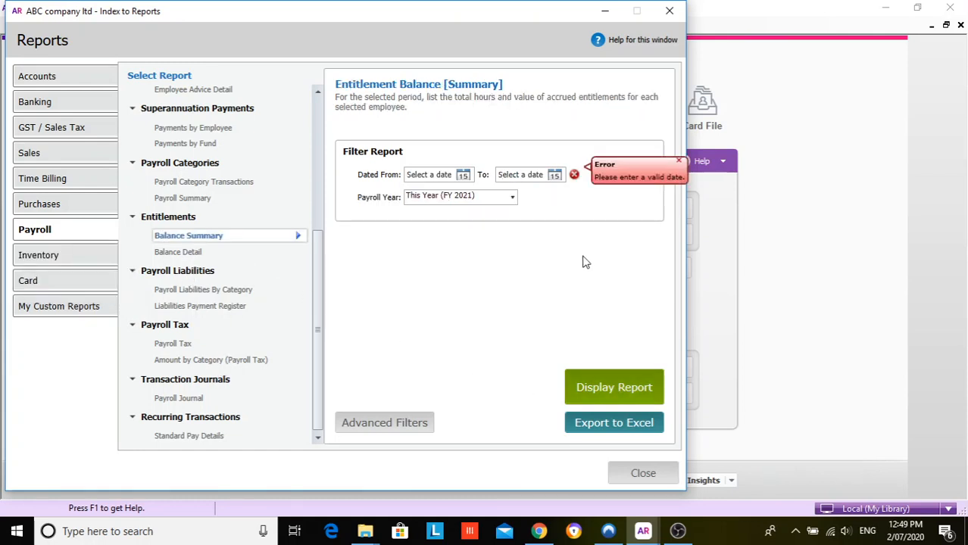
{"action": "left_click", "coordinate": [558, 175]}
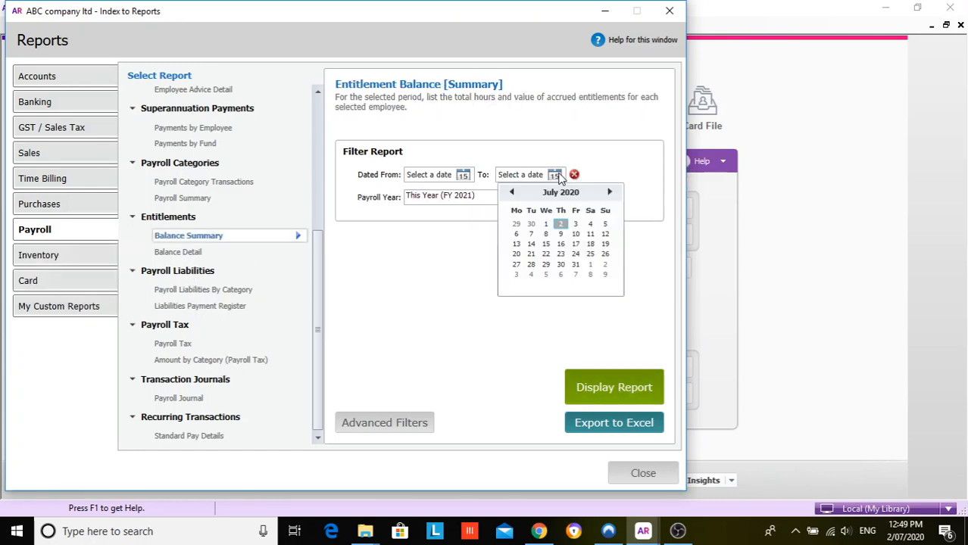
{"action": "left_click", "coordinate": [605, 226]}
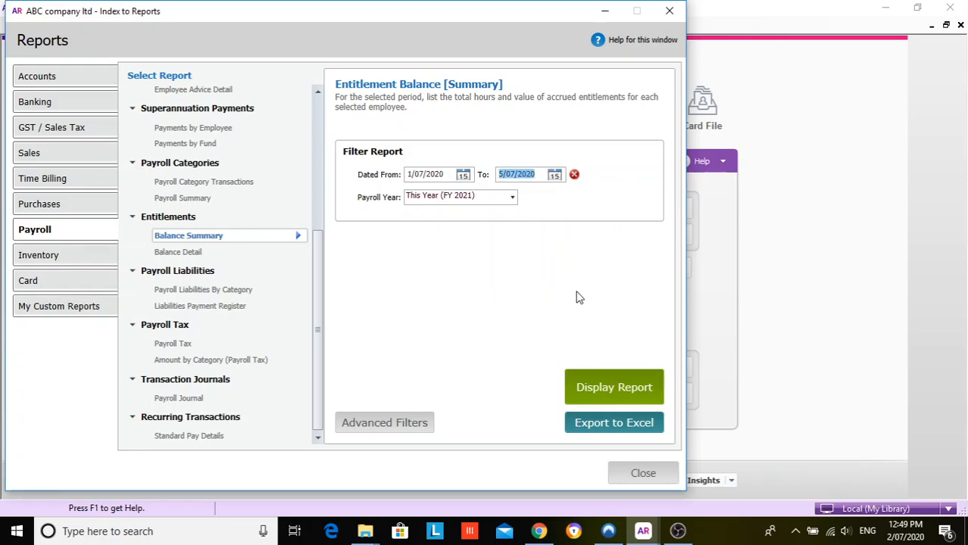
{"action": "left_click", "coordinate": [599, 377]}
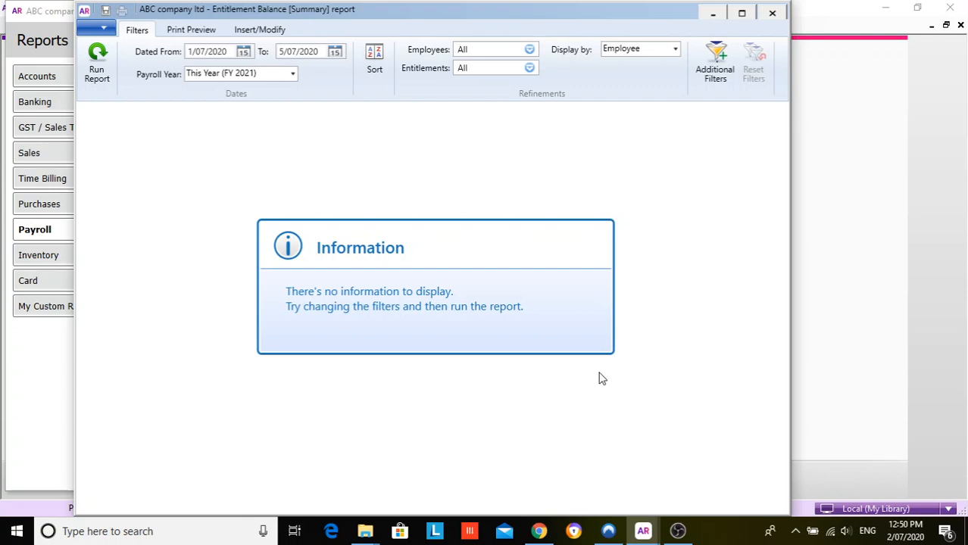
{"action": "left_click", "coordinate": [772, 15]}
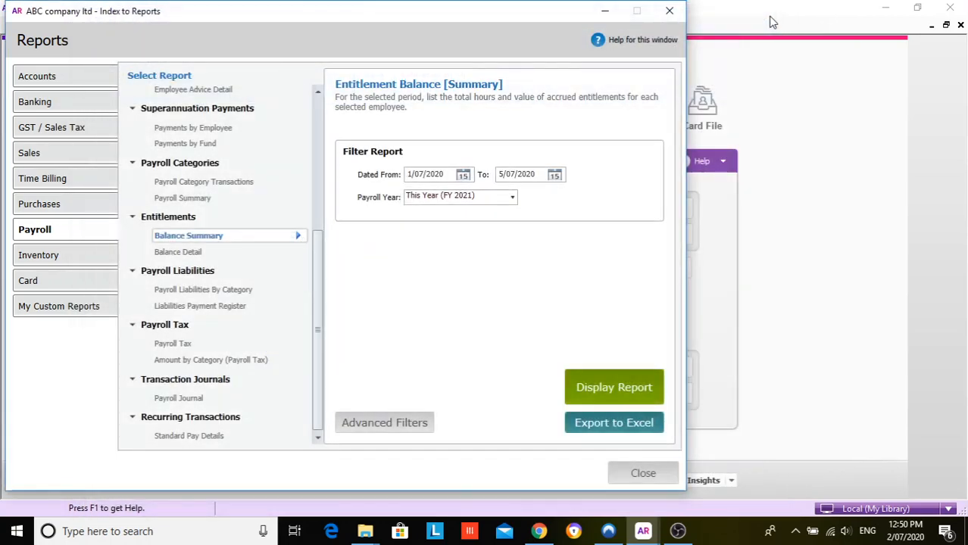
{"action": "left_click", "coordinate": [656, 465]}
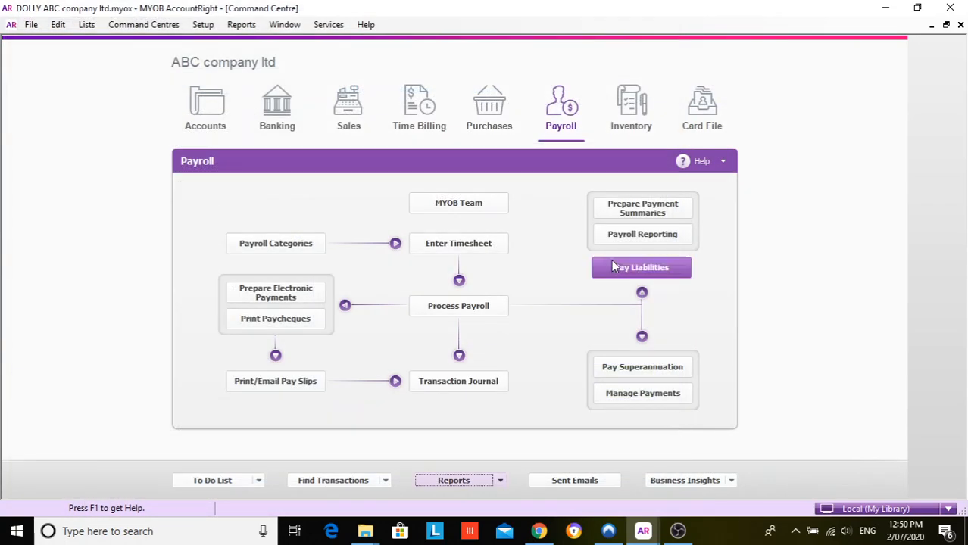
- Start the weekly payroll with payment date 2/07/2020 and select only the third and fourth listed employees for payment
{"action": "left_click", "coordinate": [485, 311]}
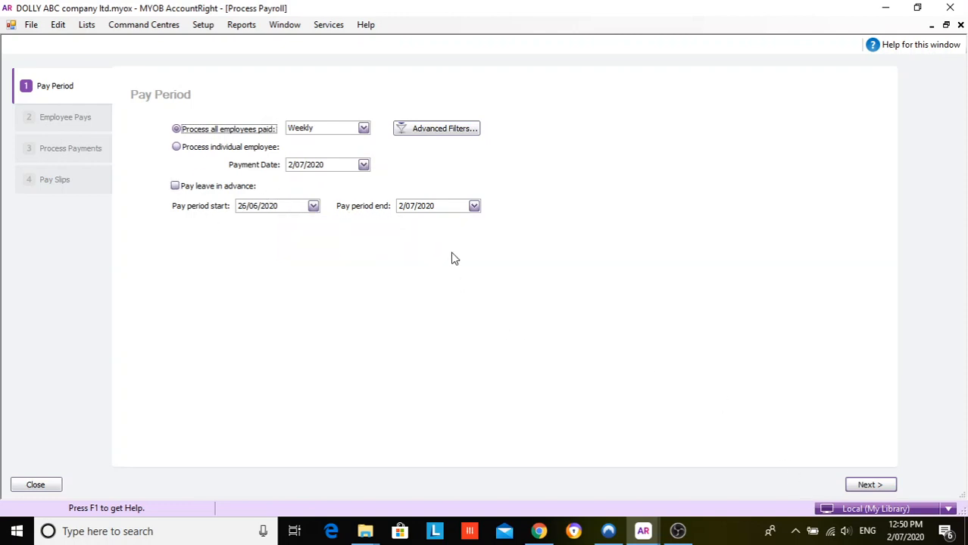
{"action": "left_click", "coordinate": [866, 484]}
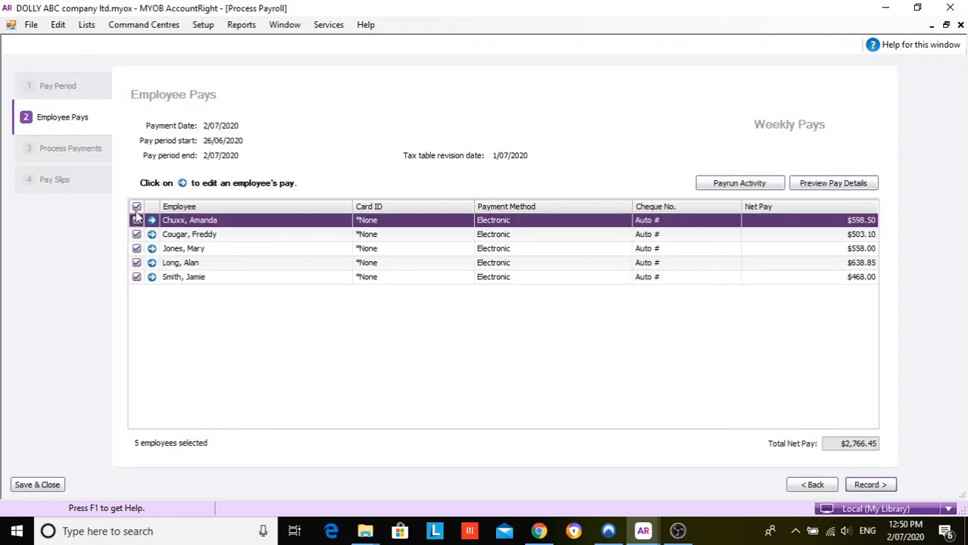
{"action": "left_click", "coordinate": [136, 208]}
{"action": "left_click", "coordinate": [137, 249]}
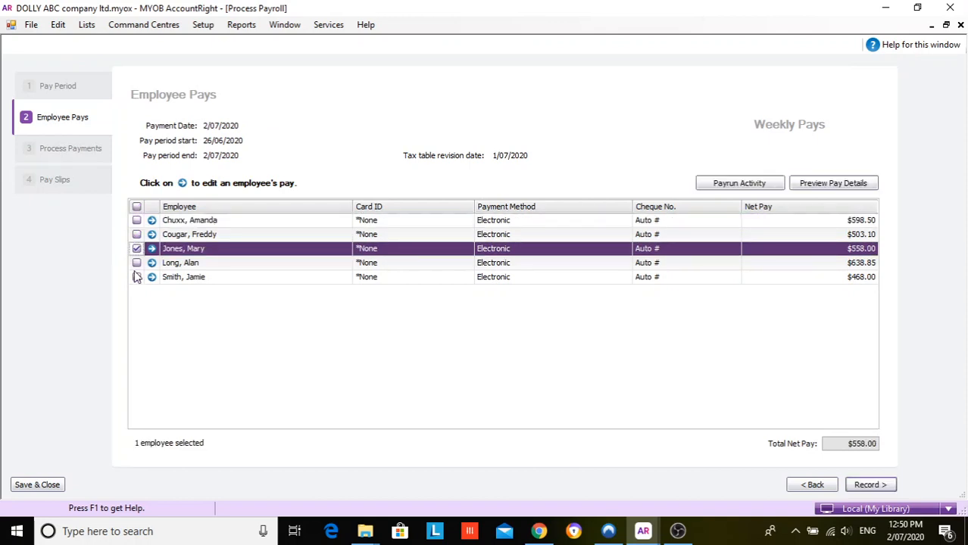
{"action": "left_click", "coordinate": [136, 262]}
- Open the third listed employee's pay and set its cheque number to DD and its payment method to Cheque
{"action": "left_click", "coordinate": [151, 248]}
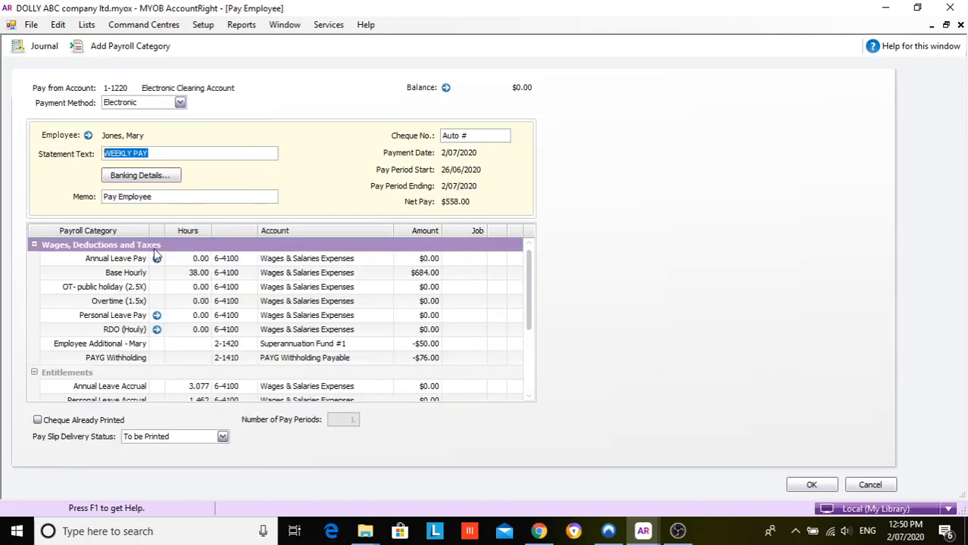
{"action": "left_click", "coordinate": [474, 135]}
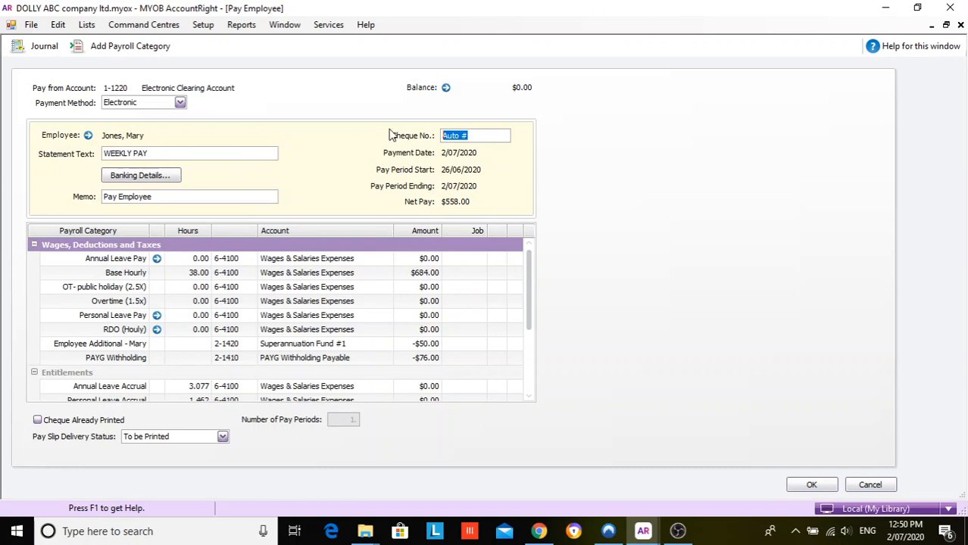
{"action": "type", "text": "DD"}
{"action": "left_click", "coordinate": [180, 102]}
{"action": "left_click", "coordinate": [148, 135]}
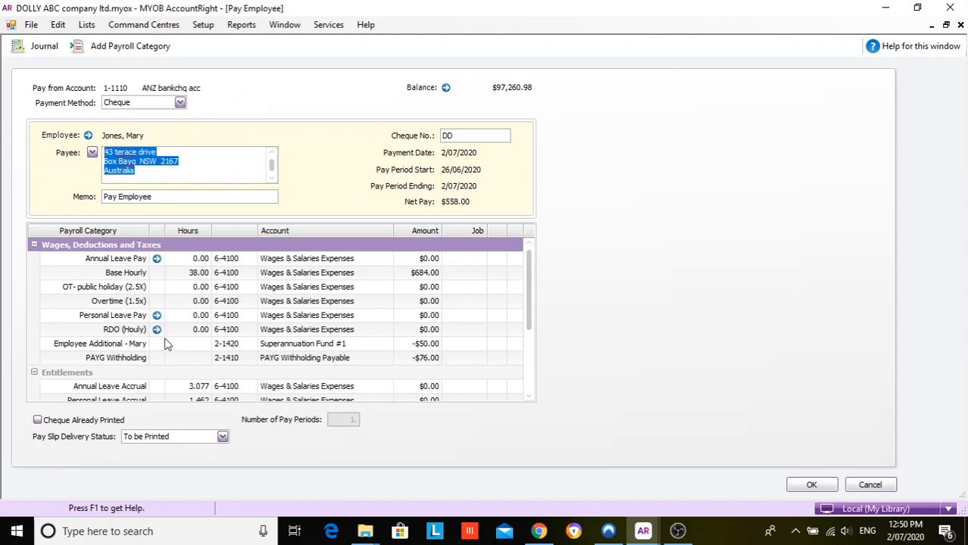
- Set the hourly employee's Personal Leave Accrual and Annual Leave Accrual hours to 0 and accept the pay
{"action": "scroll", "coordinate": [183, 339], "scroll_direction": "down", "scroll_amount": 1}
{"action": "scroll", "coordinate": [183, 338], "scroll_direction": "down", "scroll_amount": 1}
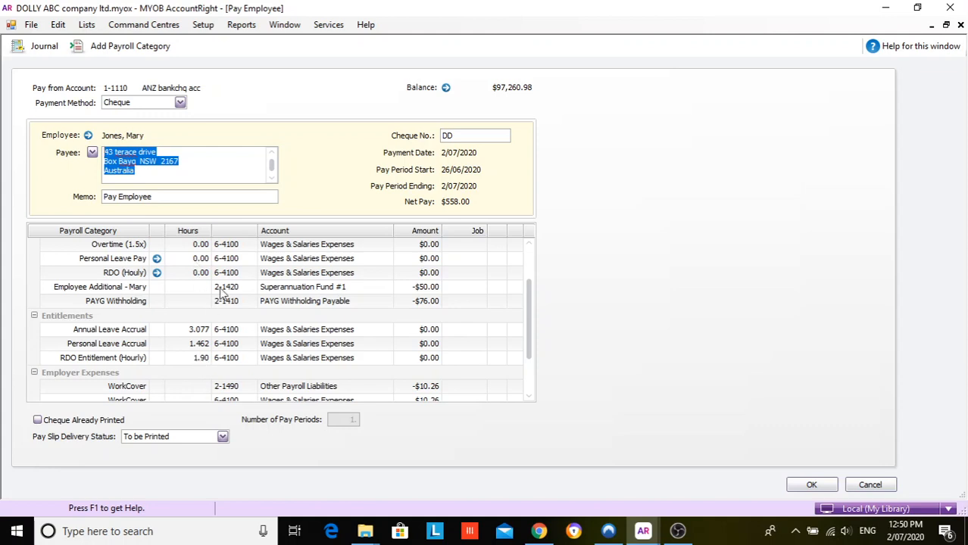
{"action": "left_click", "coordinate": [190, 344]}
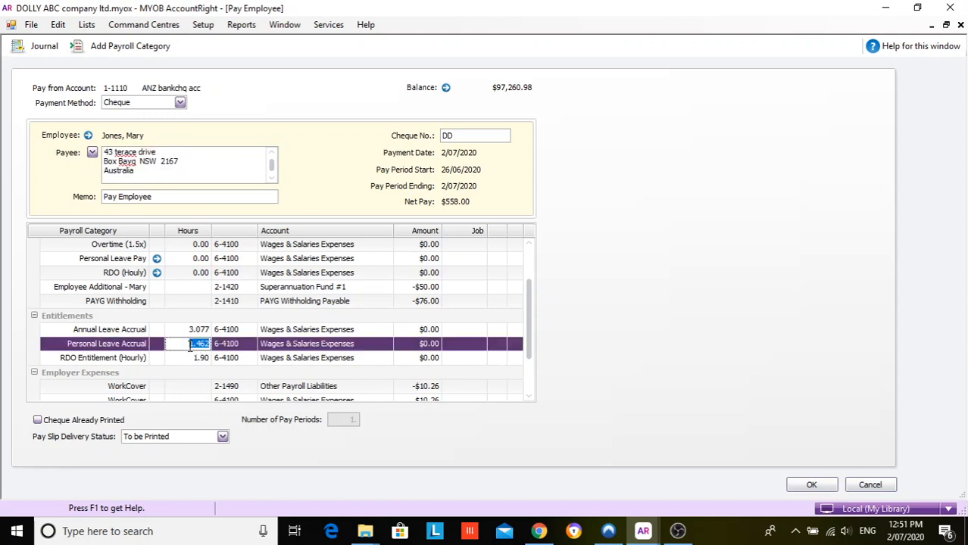
{"action": "type", "text": "0"}
{"action": "left_click", "coordinate": [187, 330]}
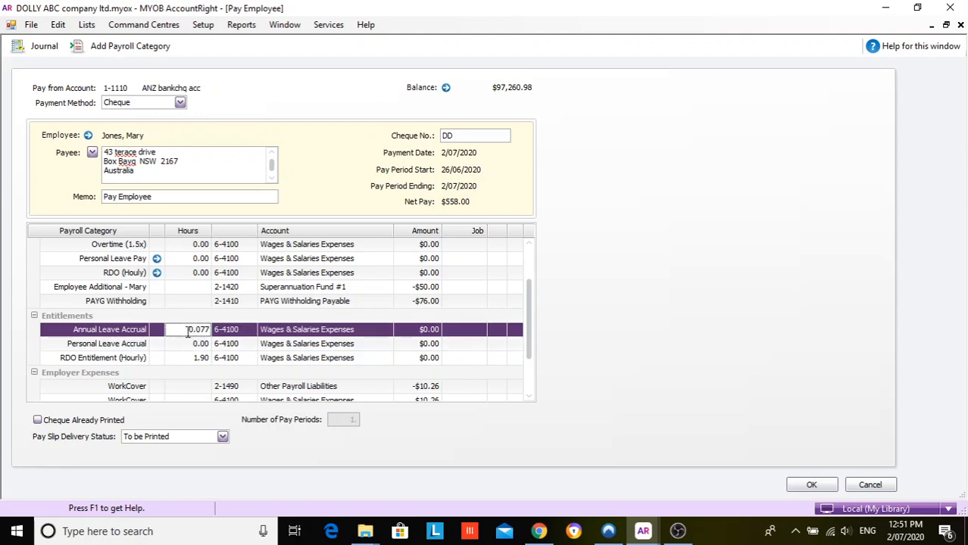
{"action": "left_click_drag", "start_coordinate": [188, 331], "coordinate": [210, 340]}
{"action": "key", "text": "BackSpace"}
{"action": "key", "text": "Tab"}
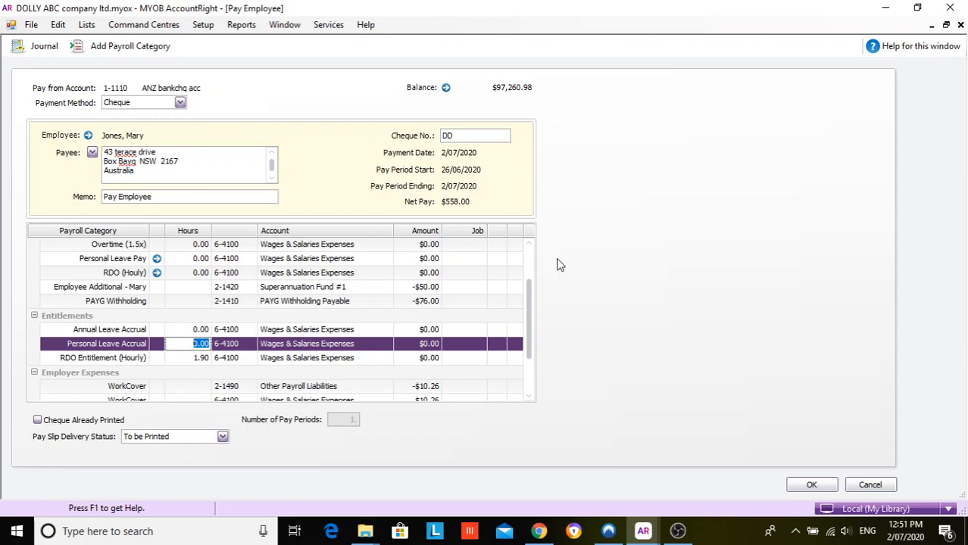
{"action": "left_click", "coordinate": [528, 245]}
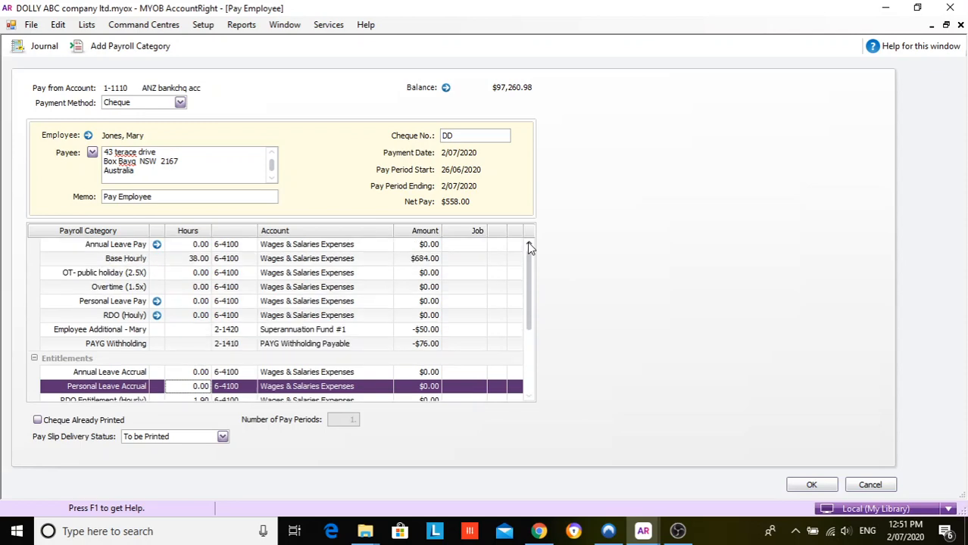
{"action": "left_click", "coordinate": [529, 246]}
{"action": "left_click", "coordinate": [811, 484]}
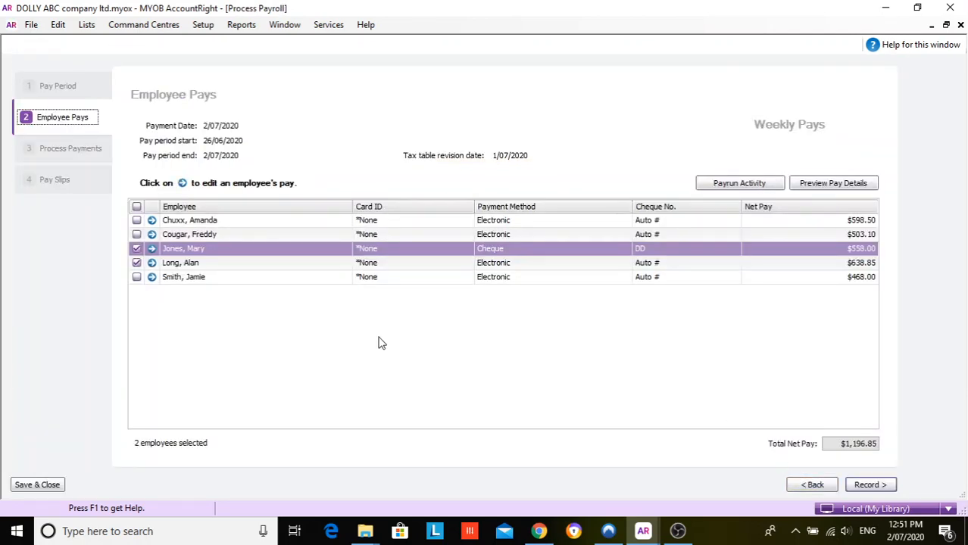
- In the fourth listed employee's pay, enter cheque number DD, review the entitlements, set the payment method to Cheque, and accept the pay
{"action": "left_click", "coordinate": [152, 262]}
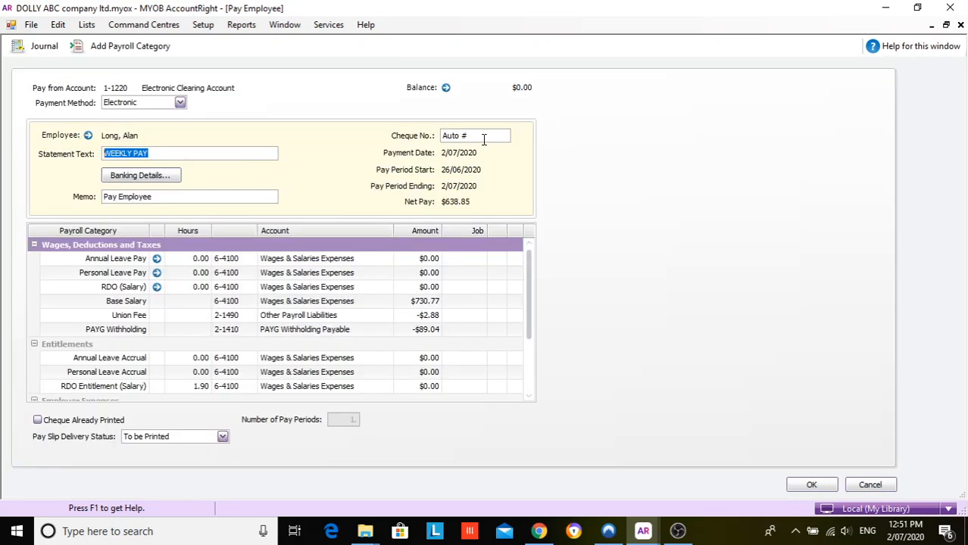
{"action": "type", "text": "DD"}
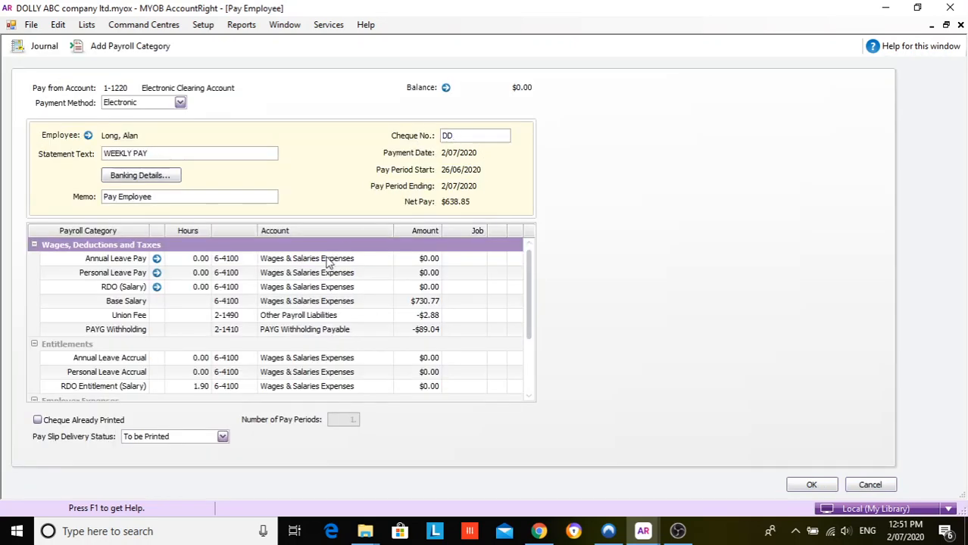
{"action": "scroll", "coordinate": [199, 324], "scroll_direction": "down", "scroll_amount": 1}
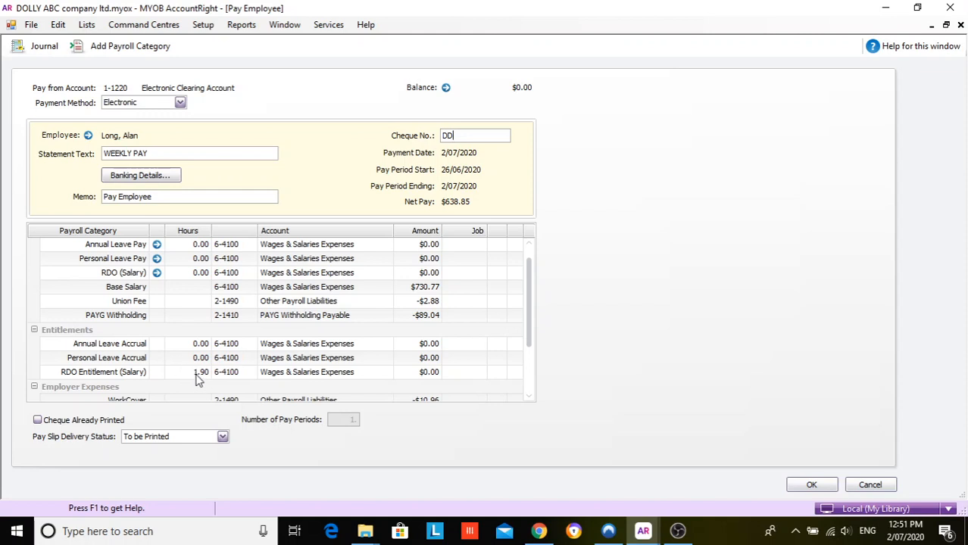
{"action": "scroll", "coordinate": [196, 379], "scroll_direction": "down", "scroll_amount": 2}
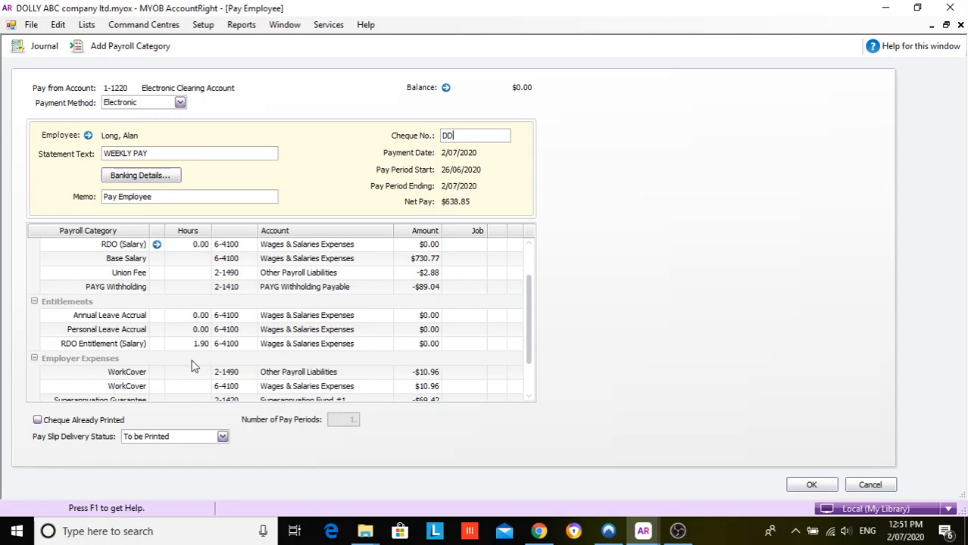
{"action": "scroll", "coordinate": [192, 367], "scroll_direction": "up", "scroll_amount": 3}
{"action": "scroll", "coordinate": [193, 366], "scroll_direction": "down", "scroll_amount": 5}
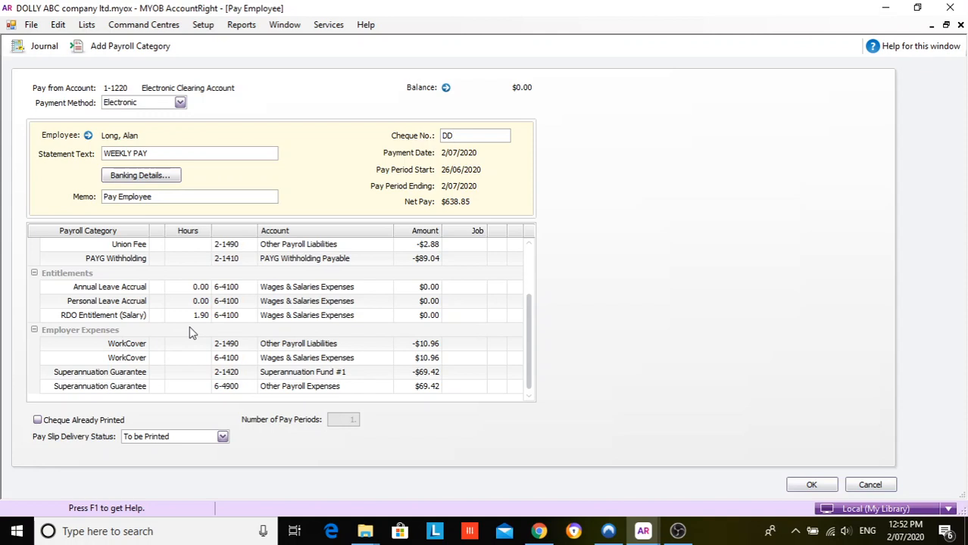
{"action": "scroll", "coordinate": [189, 333], "scroll_direction": "up", "scroll_amount": 3}
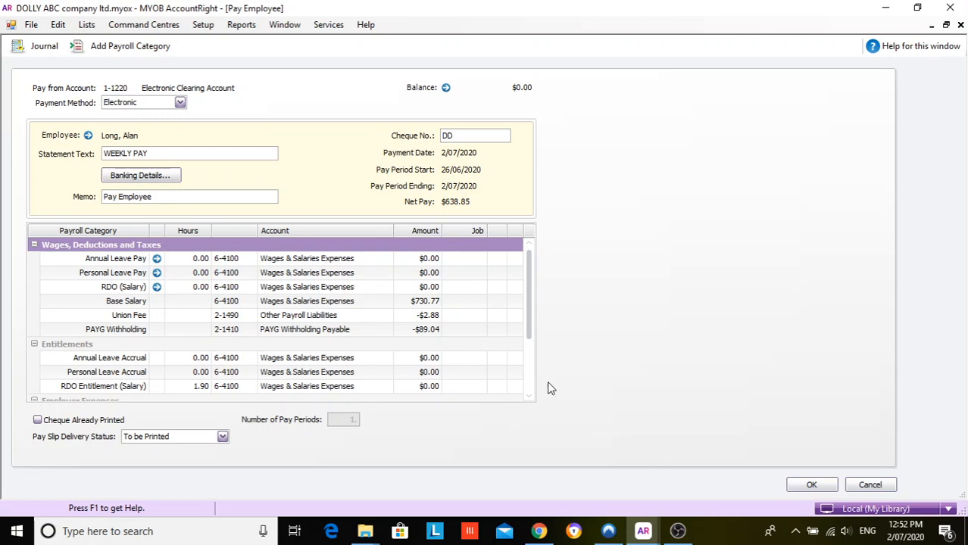
{"action": "left_click", "coordinate": [180, 104]}
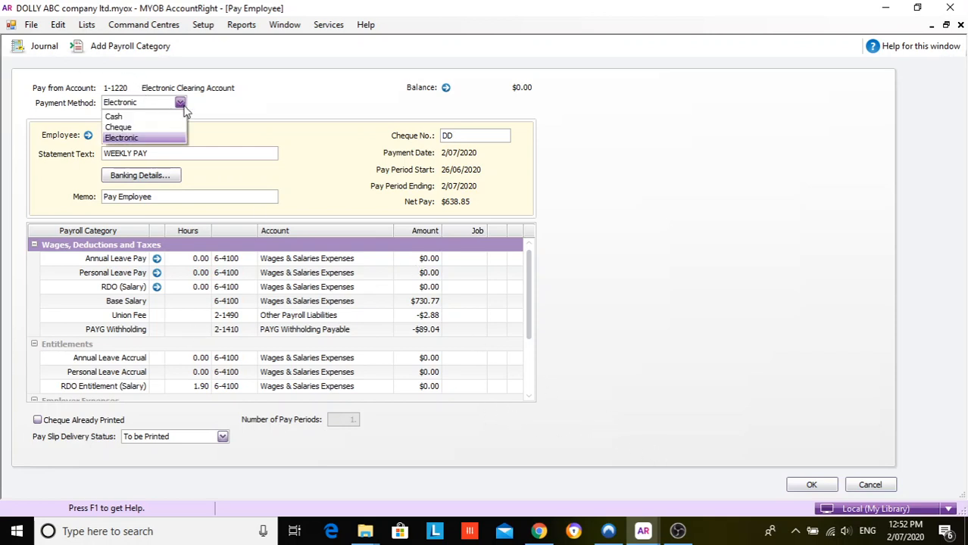
{"action": "left_click", "coordinate": [154, 127]}
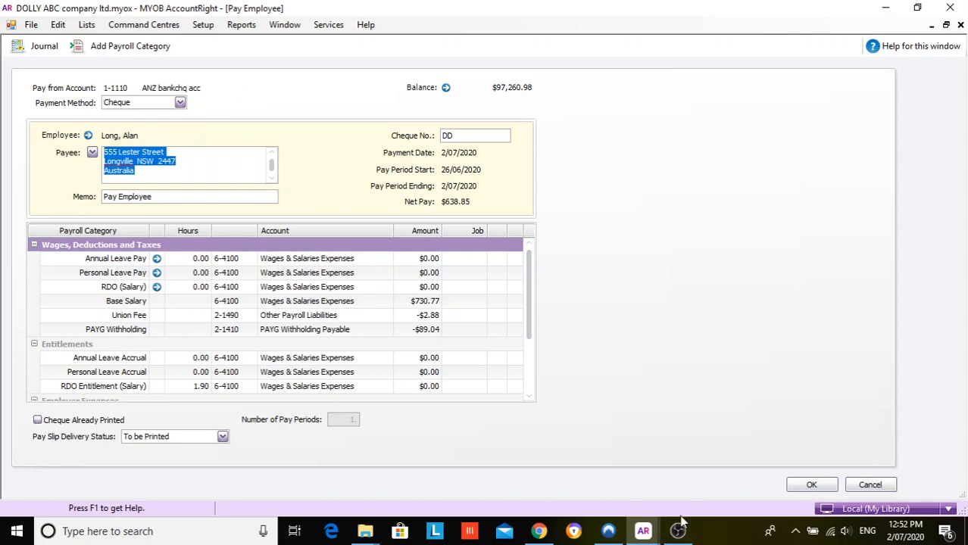
{"action": "left_click", "coordinate": [809, 486]}
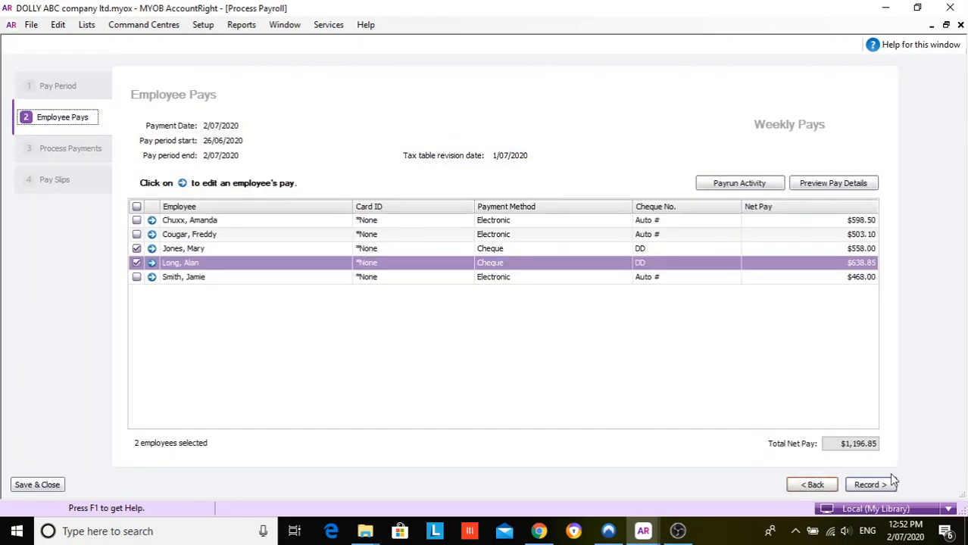
- Record the two selected pays and finish the payroll run without printing paycheques
{"action": "left_click", "coordinate": [884, 485]}
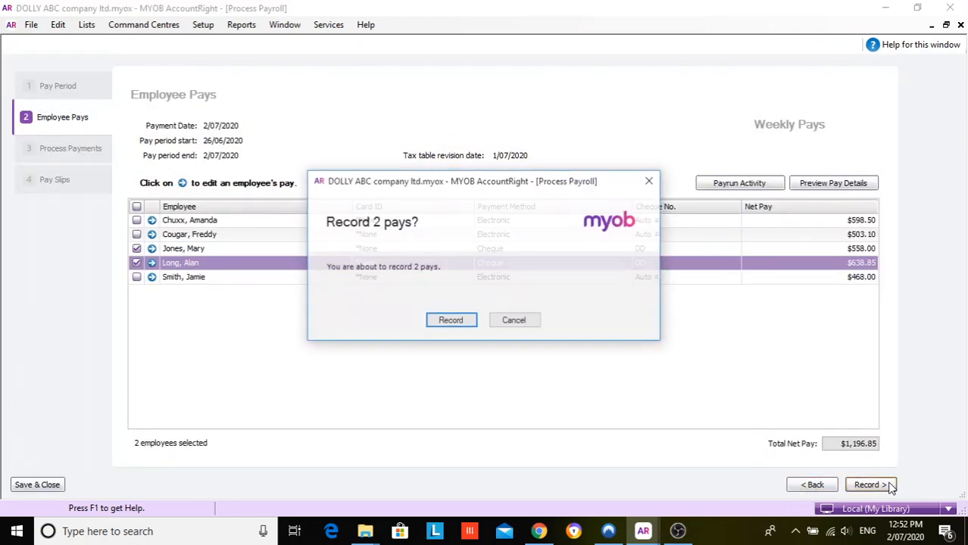
{"action": "left_click", "coordinate": [450, 321]}
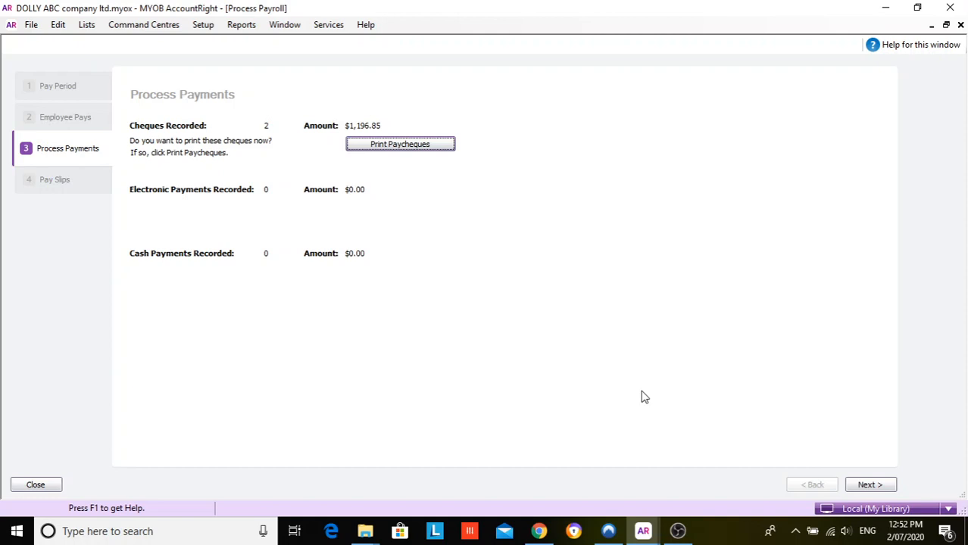
{"action": "left_click", "coordinate": [892, 489]}
{"action": "left_click", "coordinate": [887, 487]}
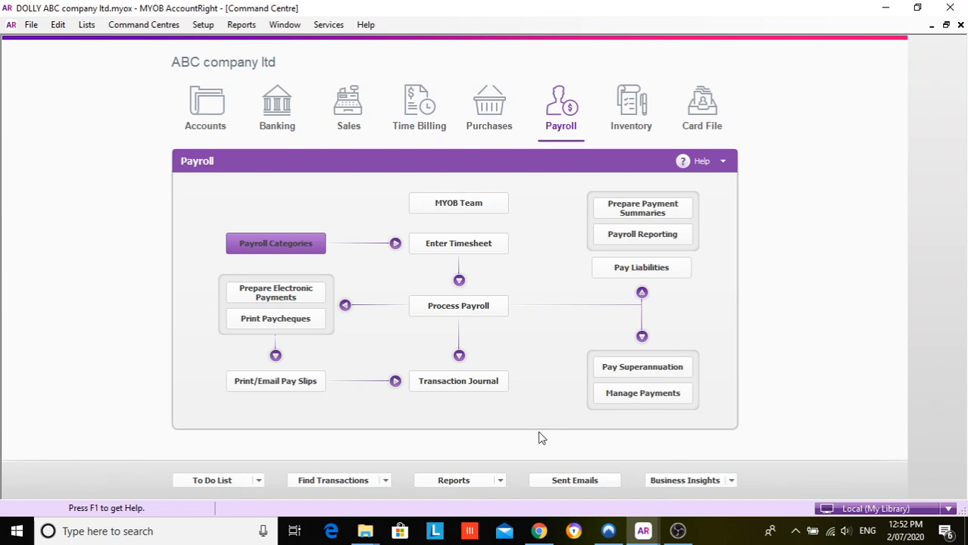
- Display the Entitlement Balance Summary report for 1/07/2020 to 5/07/2020, check both employees' RDO accruals, and close the report windows
{"action": "left_click", "coordinate": [501, 481]}
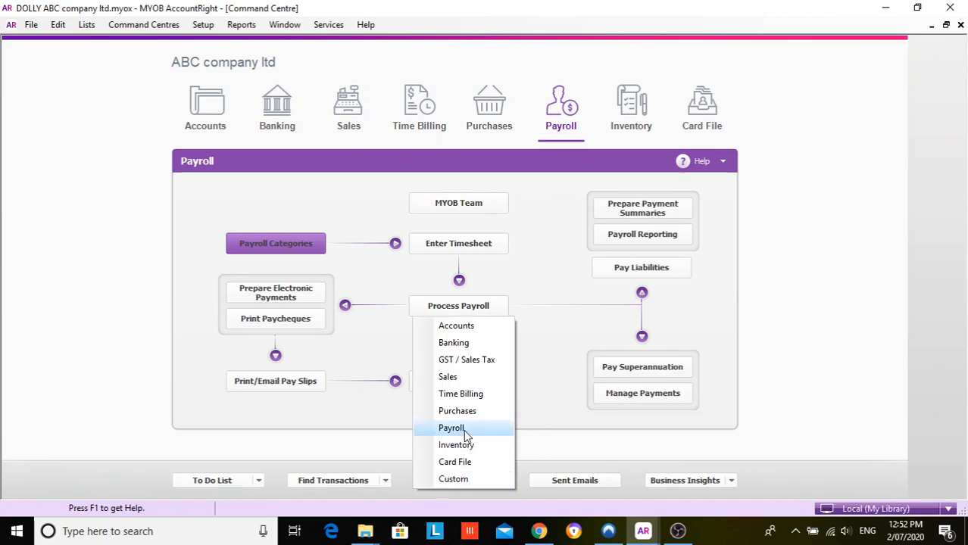
{"action": "left_click", "coordinate": [463, 429]}
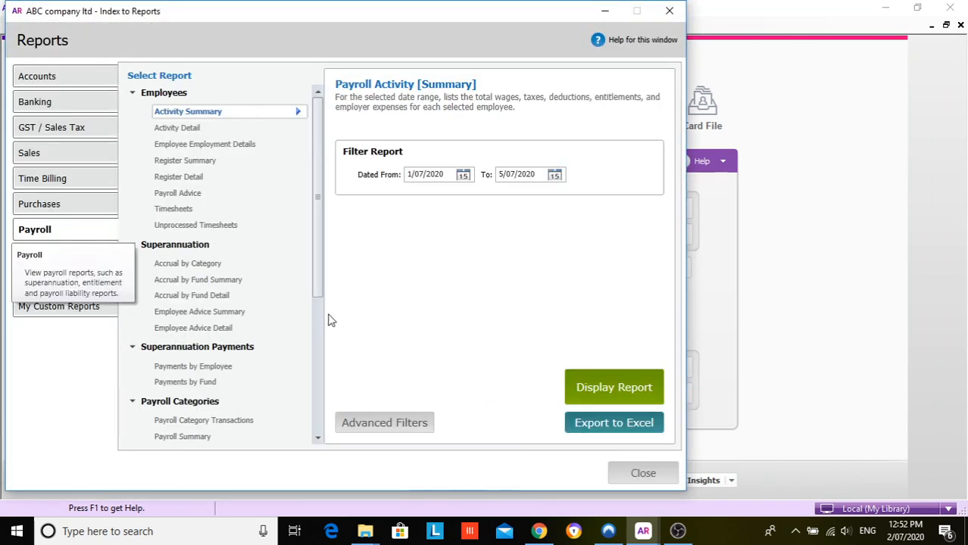
{"action": "scroll", "coordinate": [288, 331], "scroll_direction": "down", "scroll_amount": 3}
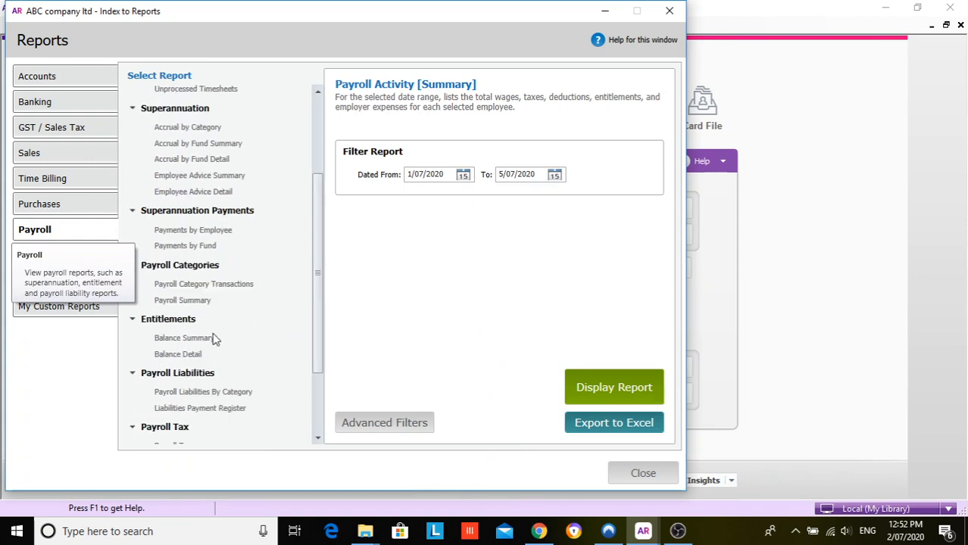
{"action": "left_click", "coordinate": [182, 341]}
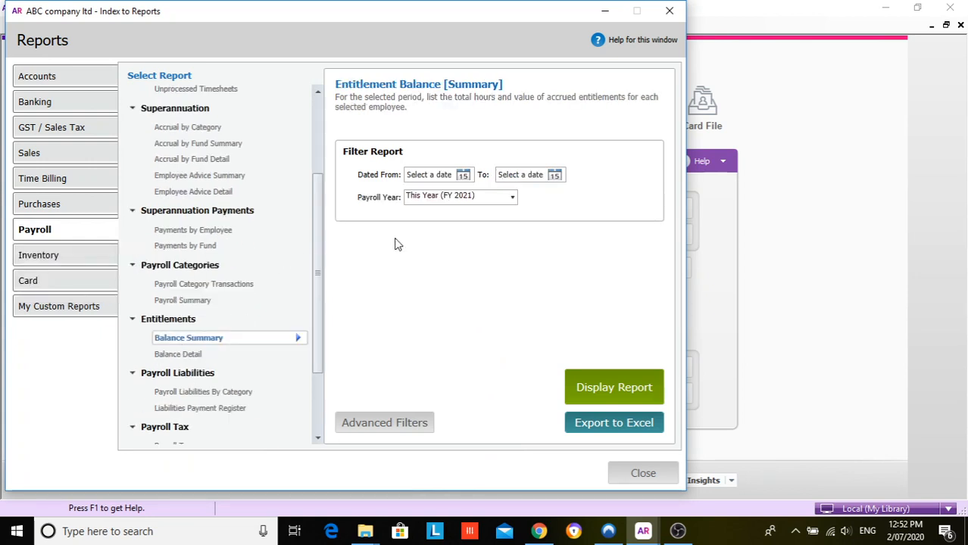
{"action": "left_click", "coordinate": [557, 176]}
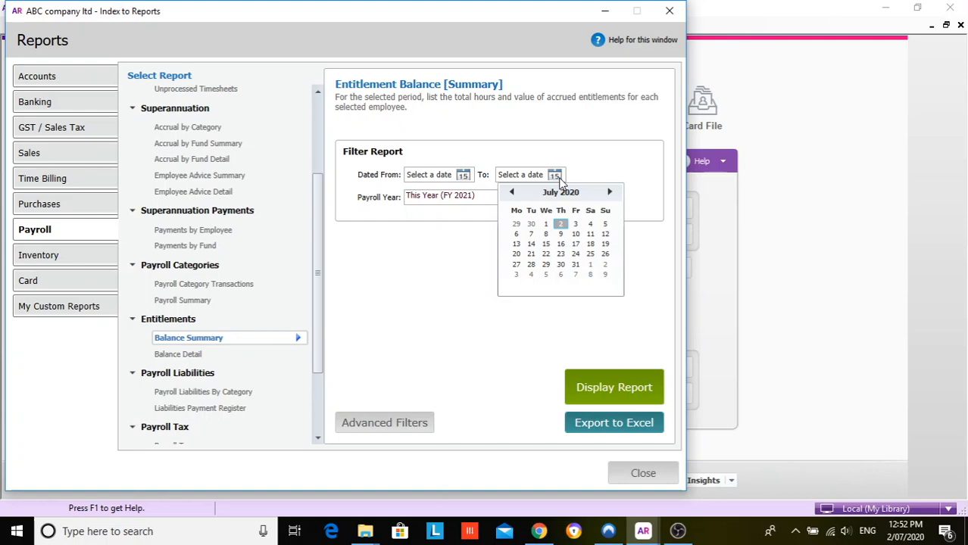
{"action": "left_click", "coordinate": [609, 225]}
{"action": "left_click", "coordinate": [614, 387]}
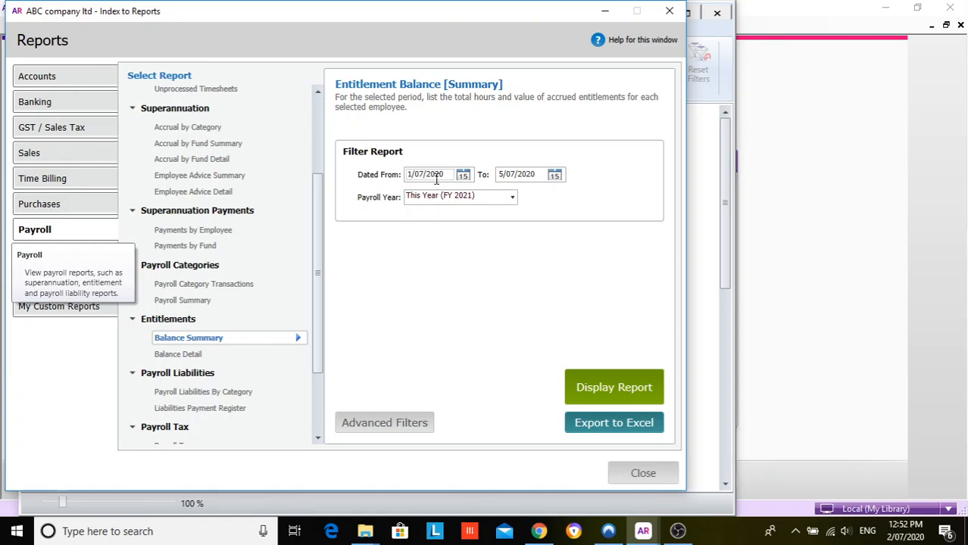
{"action": "left_click", "coordinate": [601, 382]}
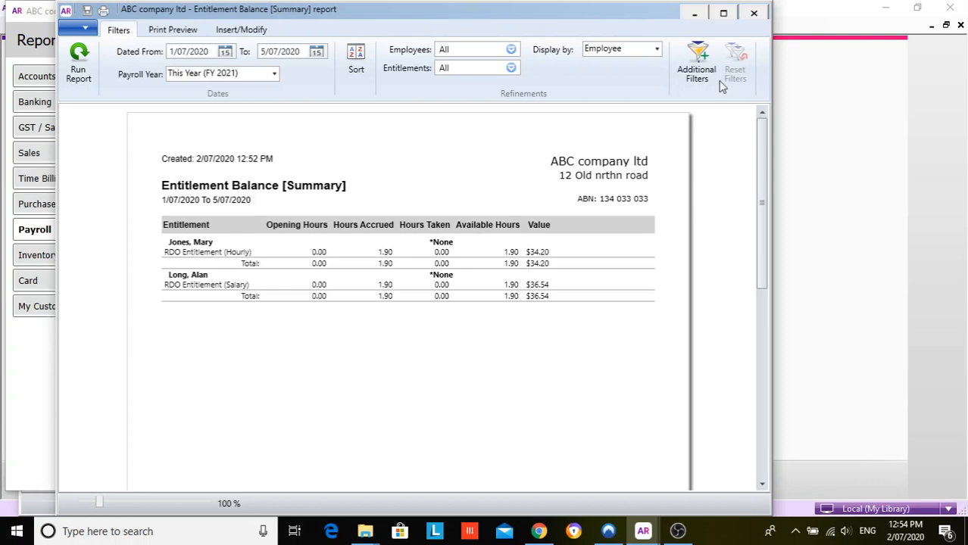
{"action": "left_click", "coordinate": [753, 13]}
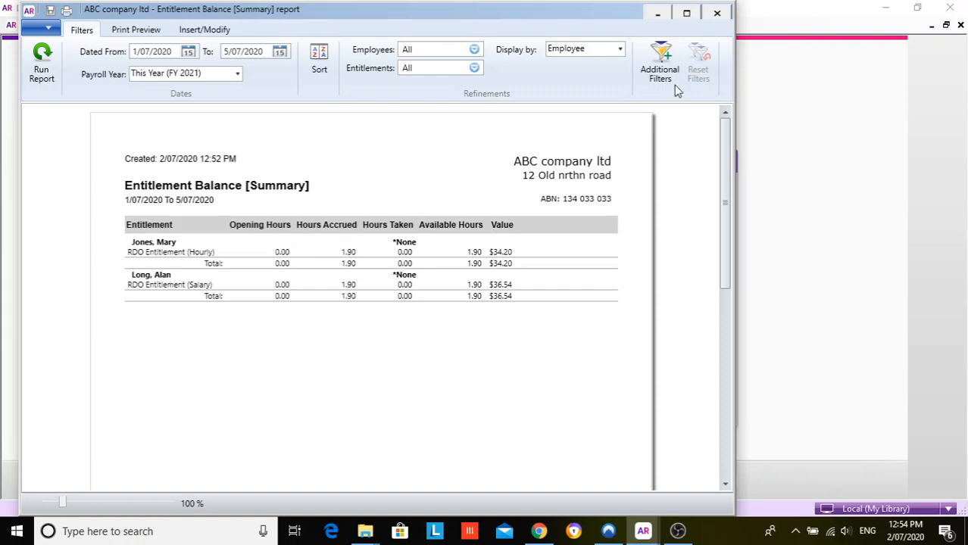
{"action": "left_click", "coordinate": [716, 13]}
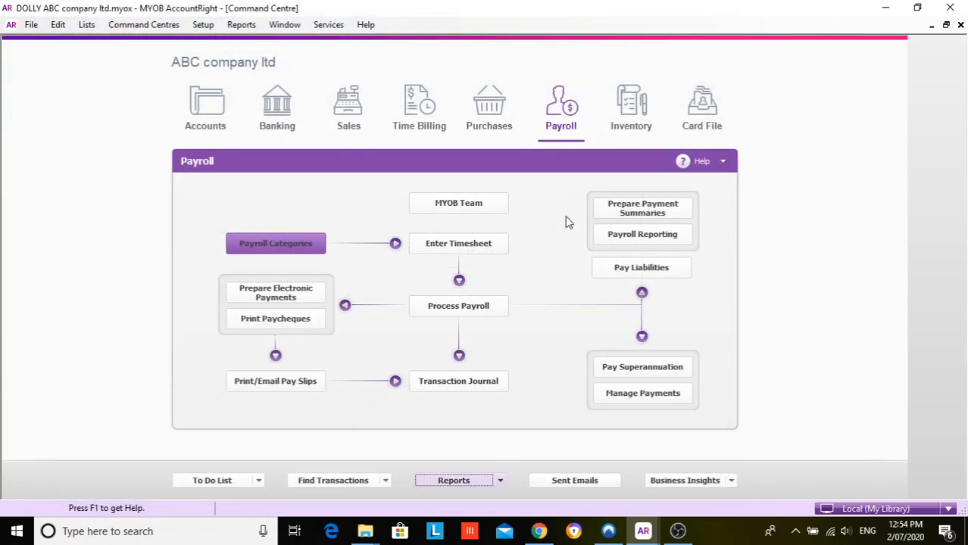
- Start a weekly payroll run for 26/06/2020 to 2/07/2020 and select only the third and fourth listed employees
{"action": "left_click", "coordinate": [564, 111]}
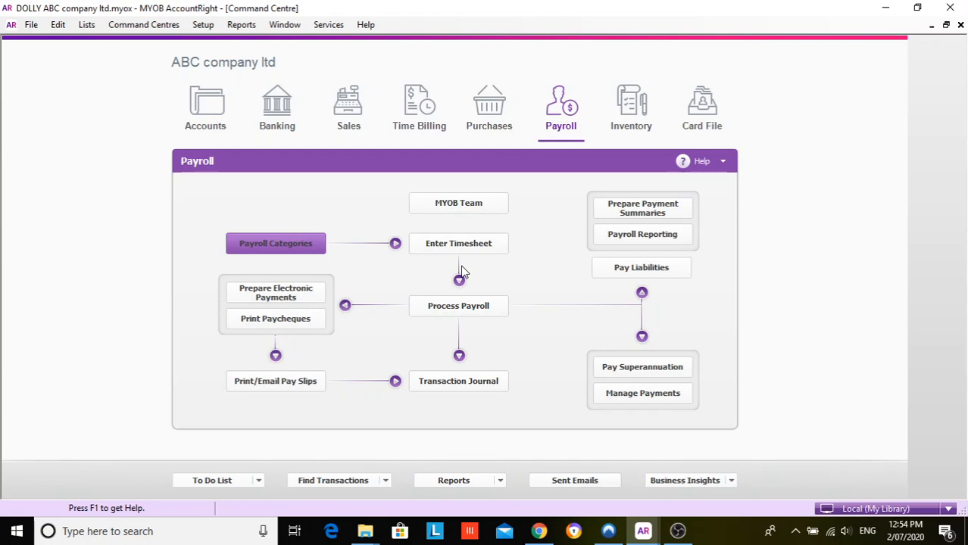
{"action": "left_click", "coordinate": [468, 304]}
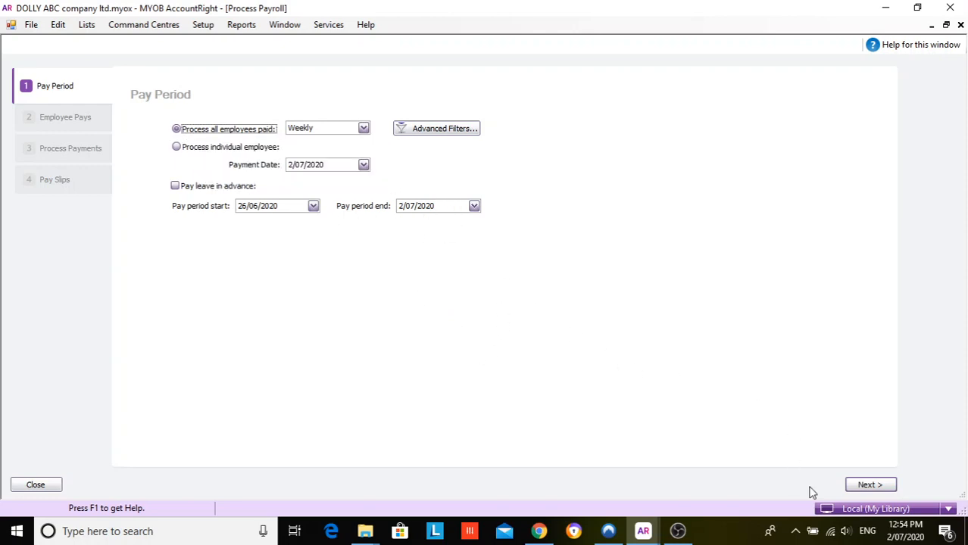
{"action": "left_click", "coordinate": [867, 485]}
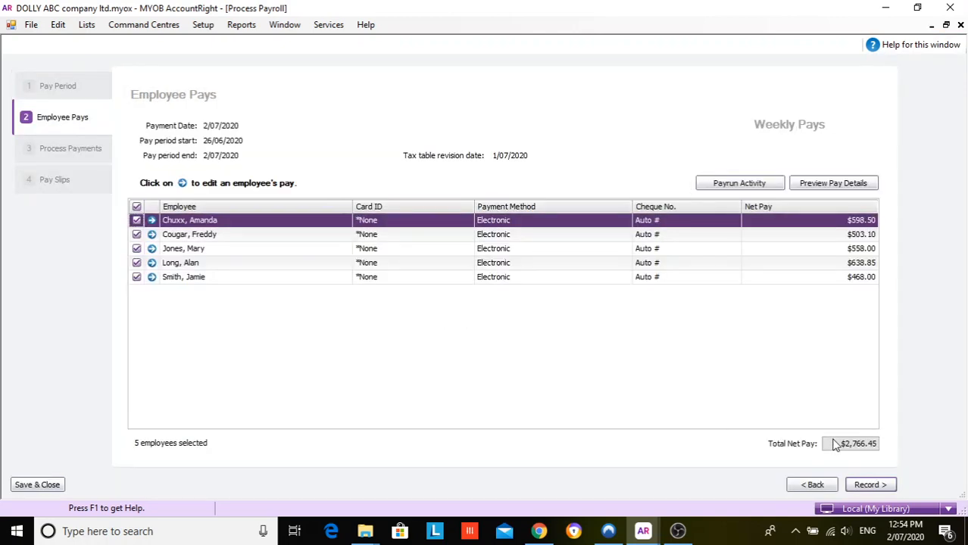
{"action": "left_click", "coordinate": [136, 206]}
{"action": "left_click", "coordinate": [136, 248]}
{"action": "left_click", "coordinate": [136, 263]}
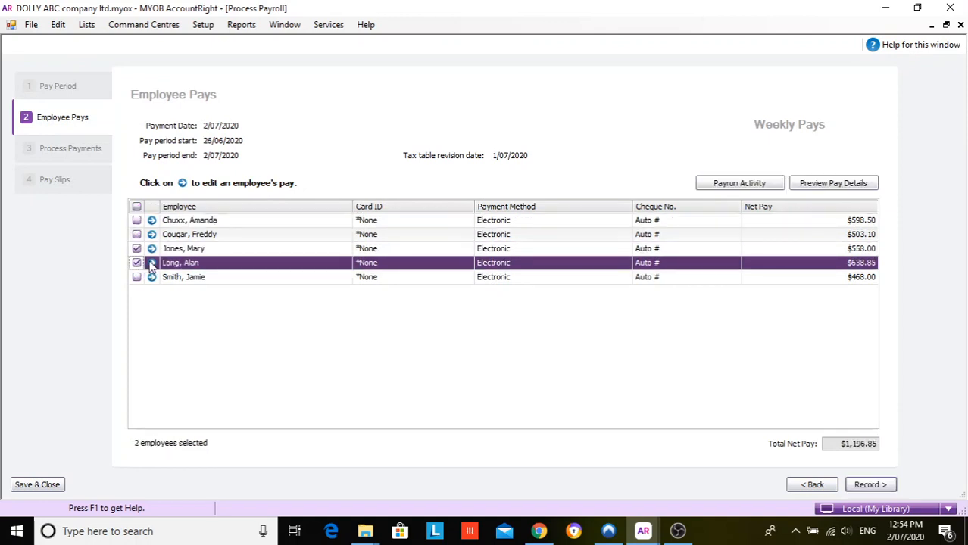
- In the third listed employee's pay, enter cheque number DD and set the payment method to Cheque
{"action": "left_click", "coordinate": [151, 249]}
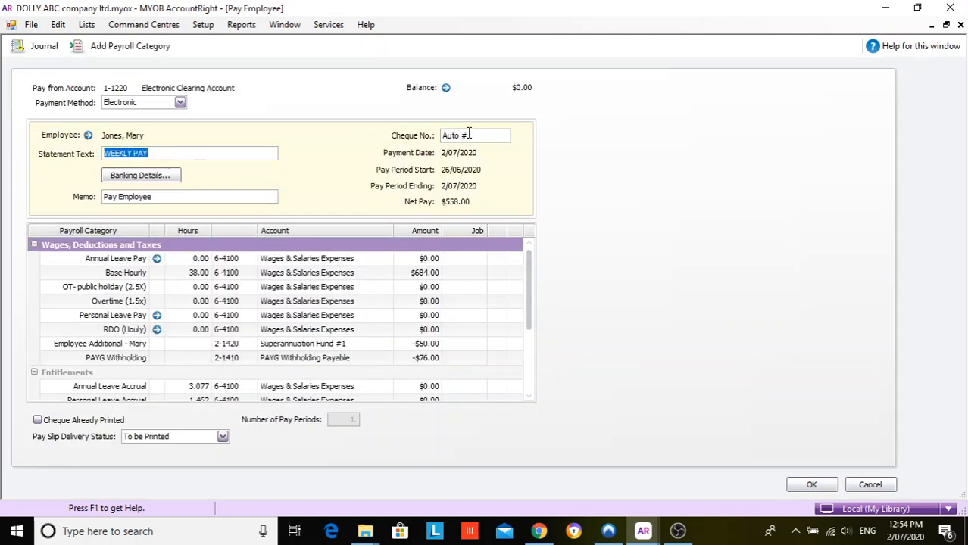
{"action": "left_click", "coordinate": [477, 135]}
{"action": "type", "text": "DD"}
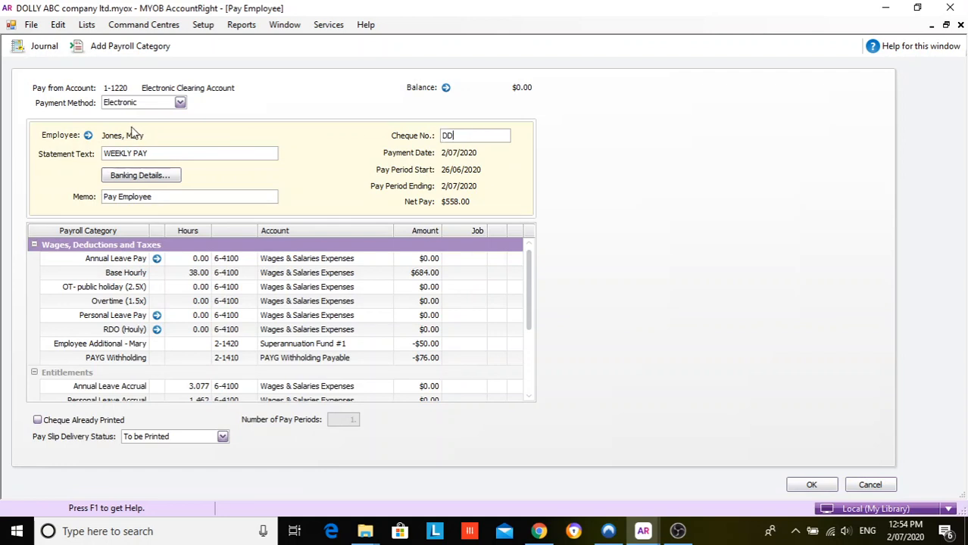
{"action": "left_click", "coordinate": [180, 103]}
{"action": "left_click", "coordinate": [149, 127]}
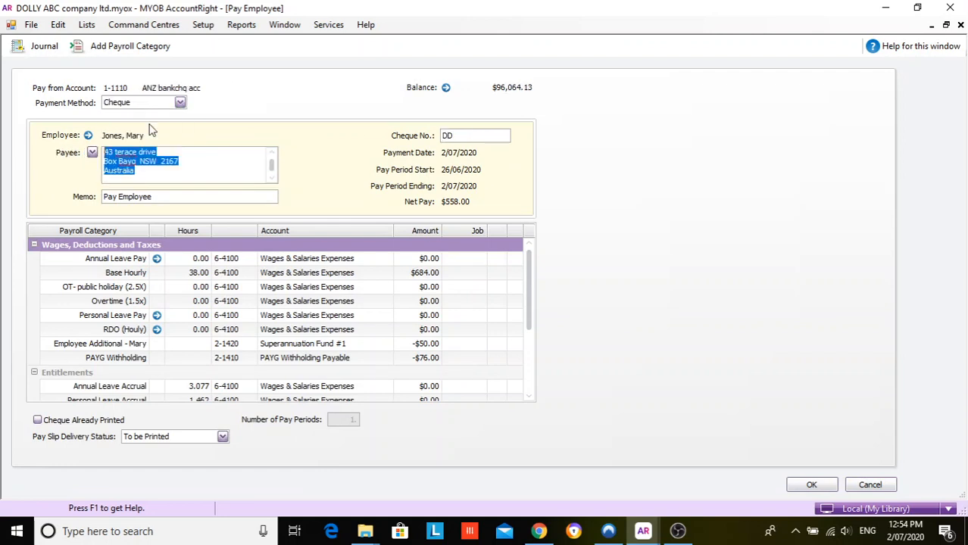
- Set the RDO (Houly) hours to 7.60 in the hourly employee's pay
{"action": "left_click", "coordinate": [176, 277]}
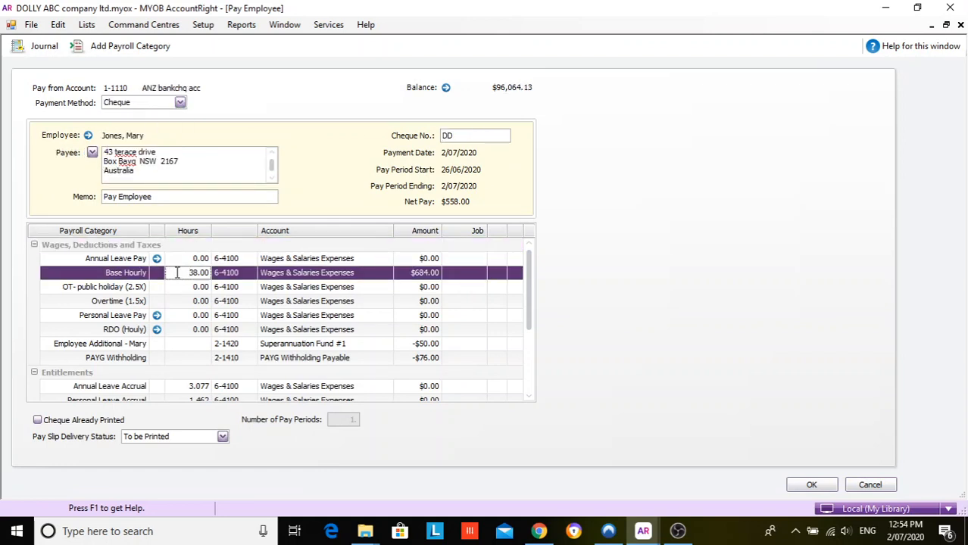
{"action": "left_click_drag", "start_coordinate": [176, 278], "coordinate": [216, 289]}
{"action": "left_click", "coordinate": [184, 329]}
{"action": "left_click_drag", "start_coordinate": [194, 330], "coordinate": [217, 335]}
{"action": "type", "text": "7"}
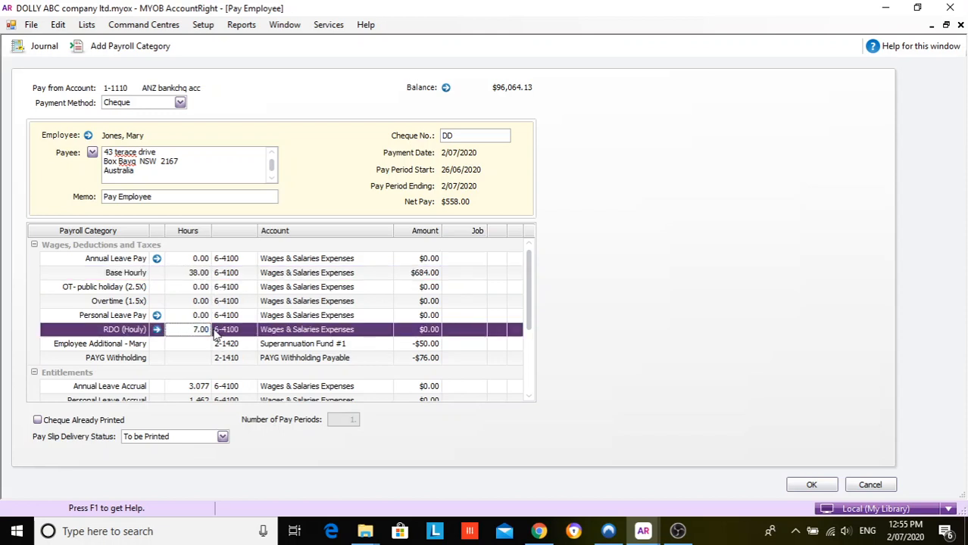
{"action": "type", "text": ".6"}
- Set the Base Hourly hours to 30.40 in the hourly employee's pay
{"action": "left_click", "coordinate": [185, 274]}
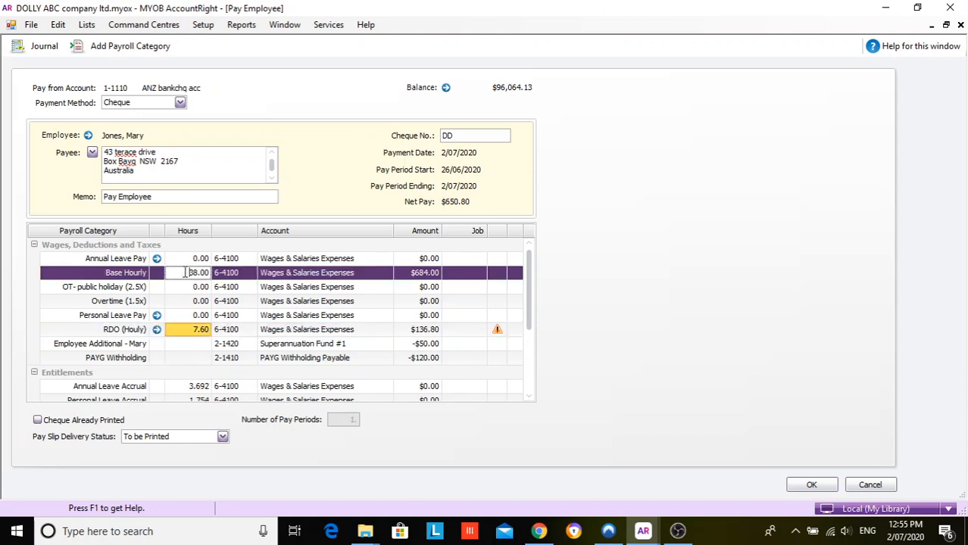
{"action": "left_click_drag", "start_coordinate": [188, 274], "coordinate": [209, 280]}
{"action": "type", "text": "30.4"}
{"action": "key", "text": "Tab"}
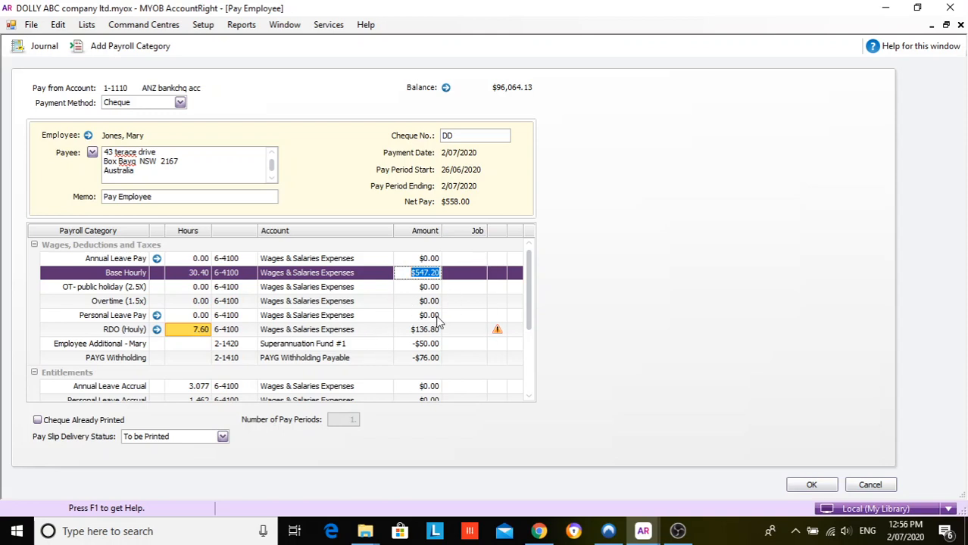
{"action": "key", "text": "Tab"}
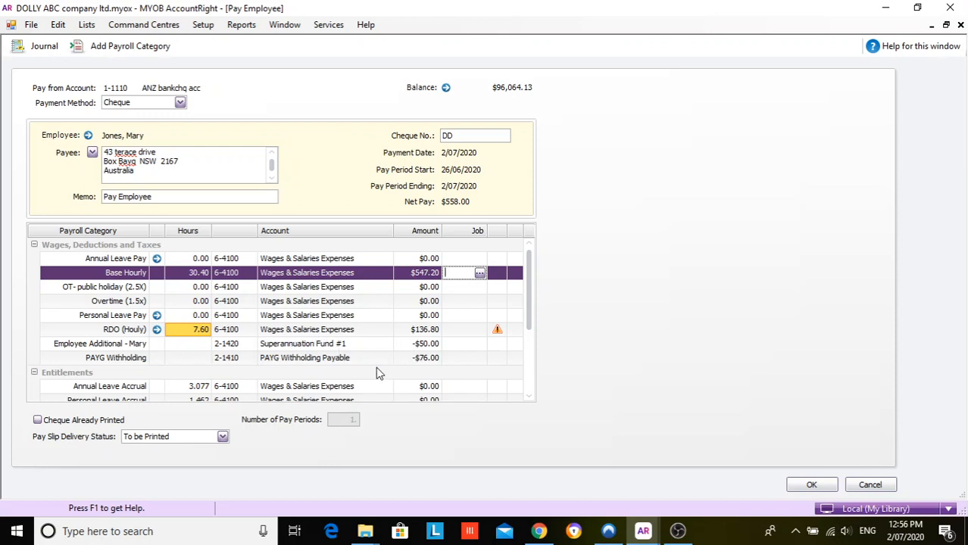
- Review the hourly employee's leave and RDO entitlement accruals against the RDO hours taken, and accept the pay
{"action": "left_click", "coordinate": [528, 397]}
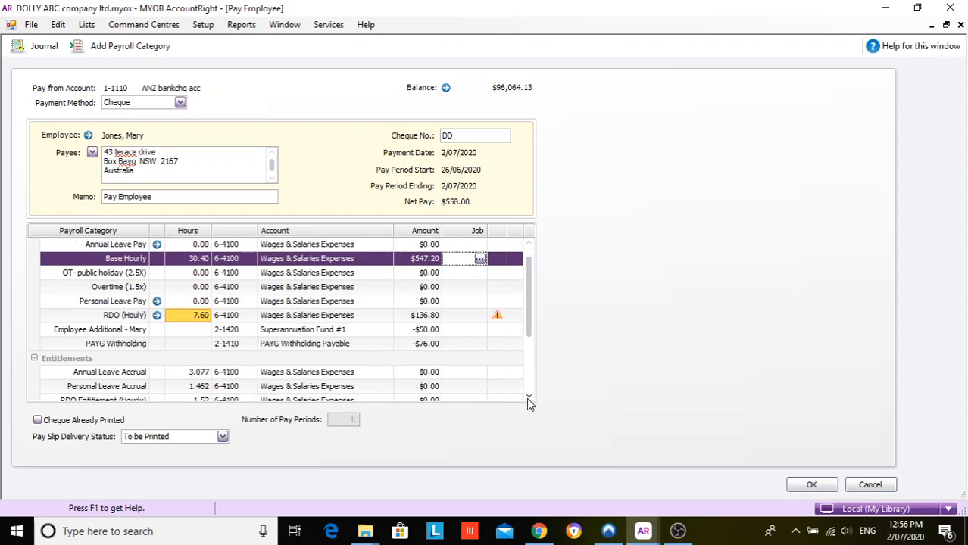
{"action": "left_click", "coordinate": [529, 398]}
{"action": "left_click", "coordinate": [529, 398]}
{"action": "left_click", "coordinate": [528, 397]}
{"action": "left_click", "coordinate": [528, 398]}
{"action": "left_click", "coordinate": [529, 398]}
{"action": "left_click", "coordinate": [529, 398]}
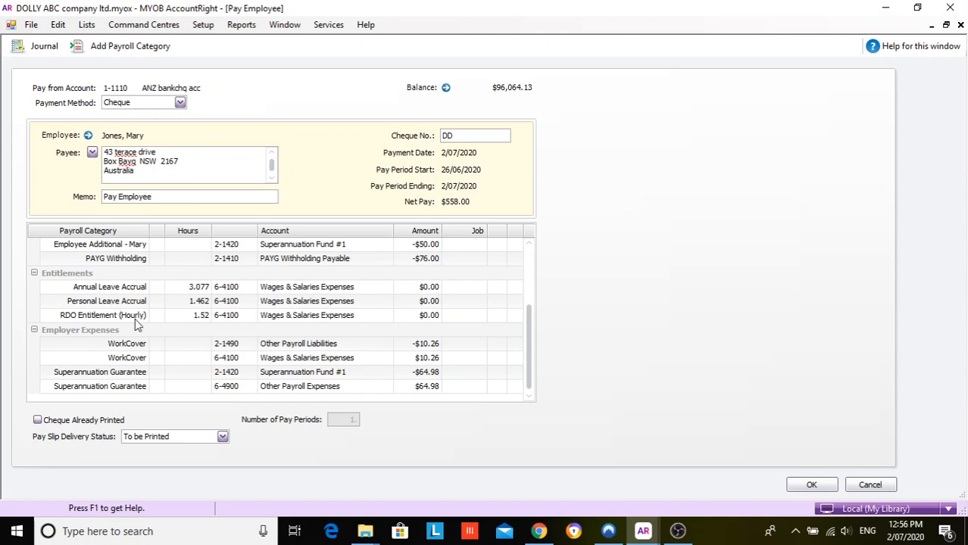
{"action": "scroll", "coordinate": [528, 262], "scroll_direction": "up", "scroll_amount": 3}
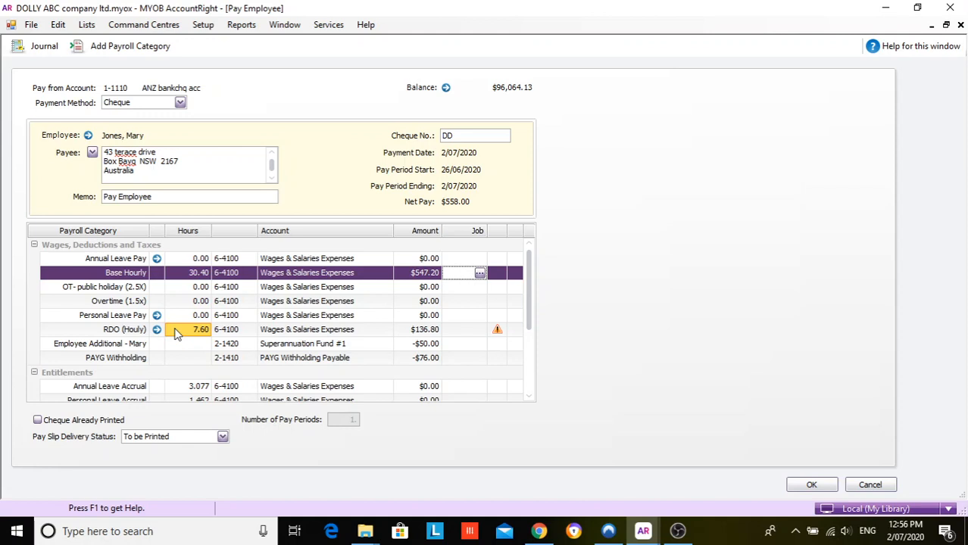
{"action": "scroll", "coordinate": [175, 334], "scroll_direction": "down", "scroll_amount": 3}
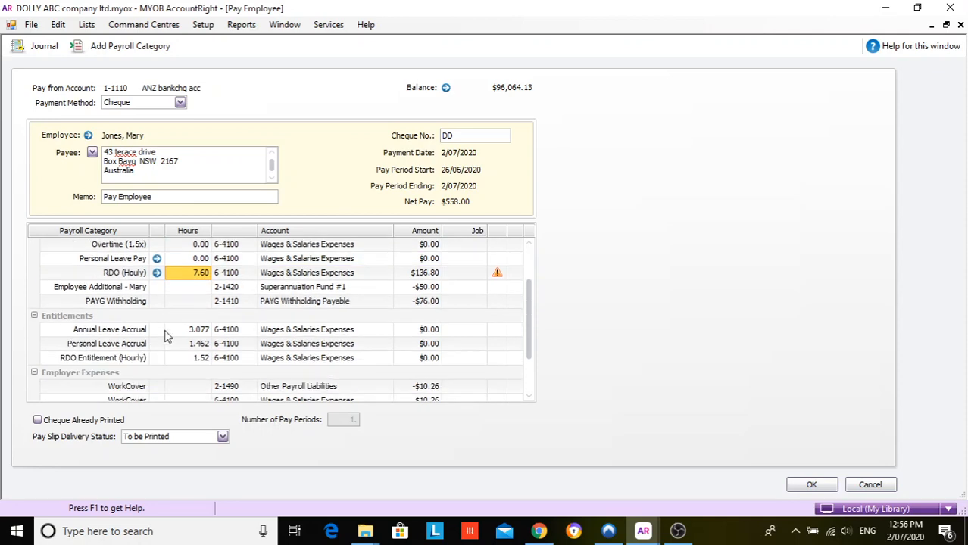
{"action": "left_click", "coordinate": [809, 485]}
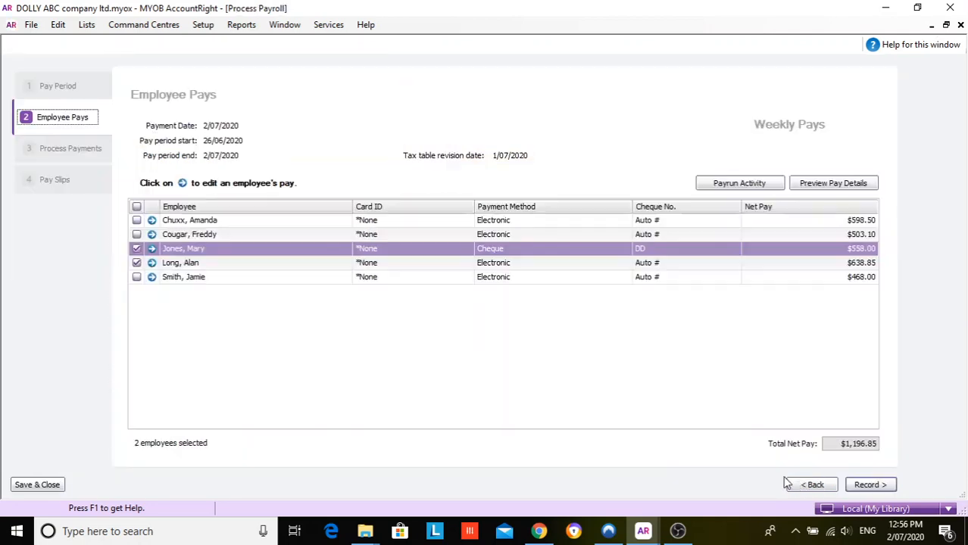
- In the fourth listed employee's pay, enter cheque number DD and set the payment method to Cheque
{"action": "left_click", "coordinate": [152, 263]}
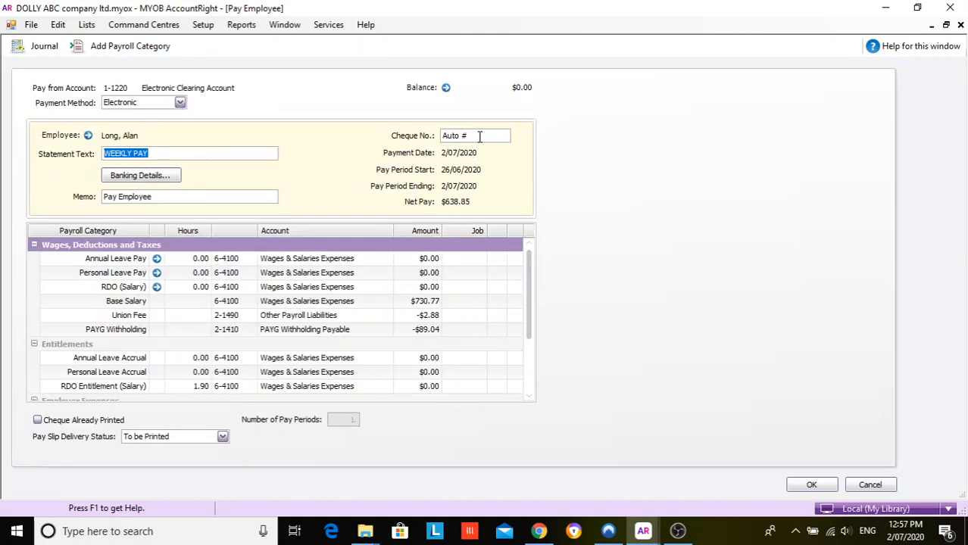
{"action": "left_click_drag", "start_coordinate": [470, 136], "coordinate": [396, 142]}
{"action": "type", "text": "DD"}
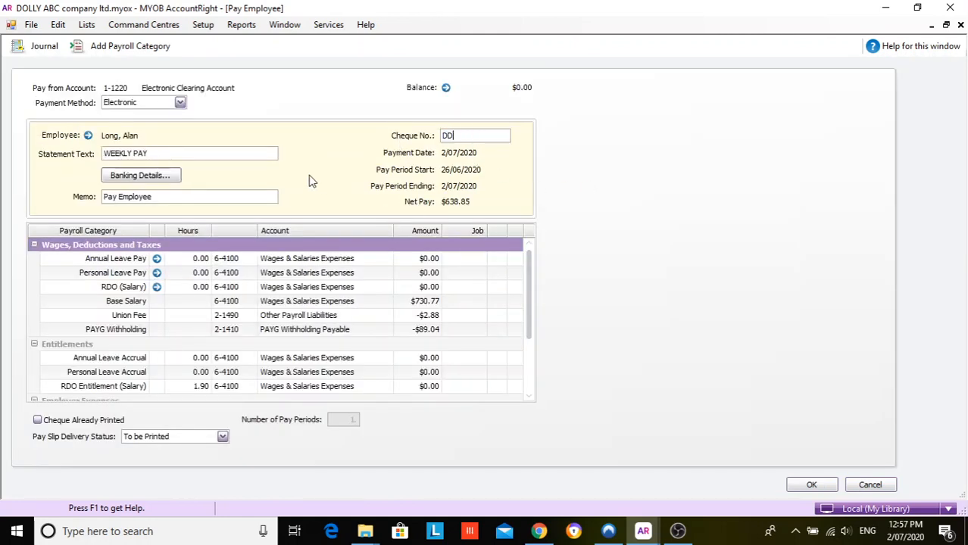
{"action": "left_click", "coordinate": [180, 102]}
{"action": "left_click", "coordinate": [134, 128]}
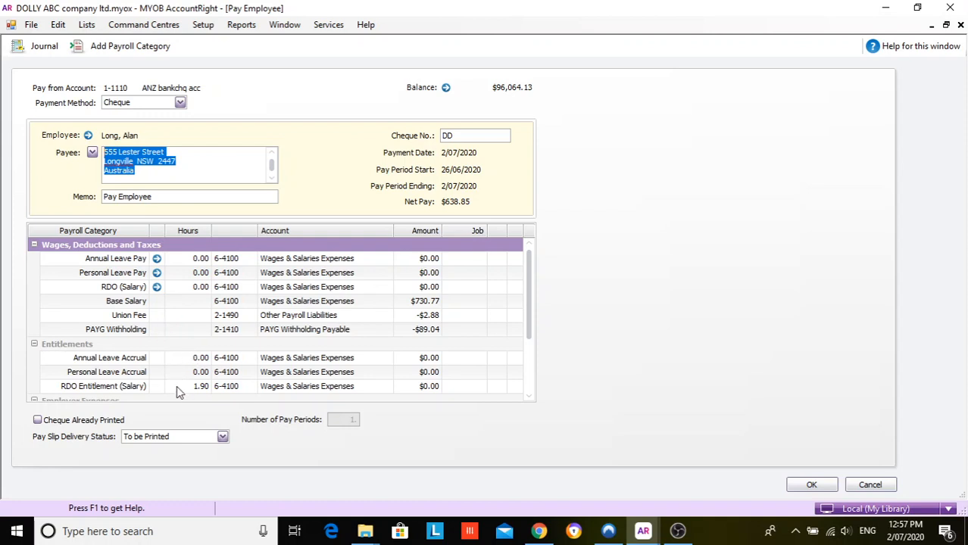
- Set the RDO (Salary) hours to 7.60 in the salaried employee's pay
{"action": "left_click", "coordinate": [182, 289]}
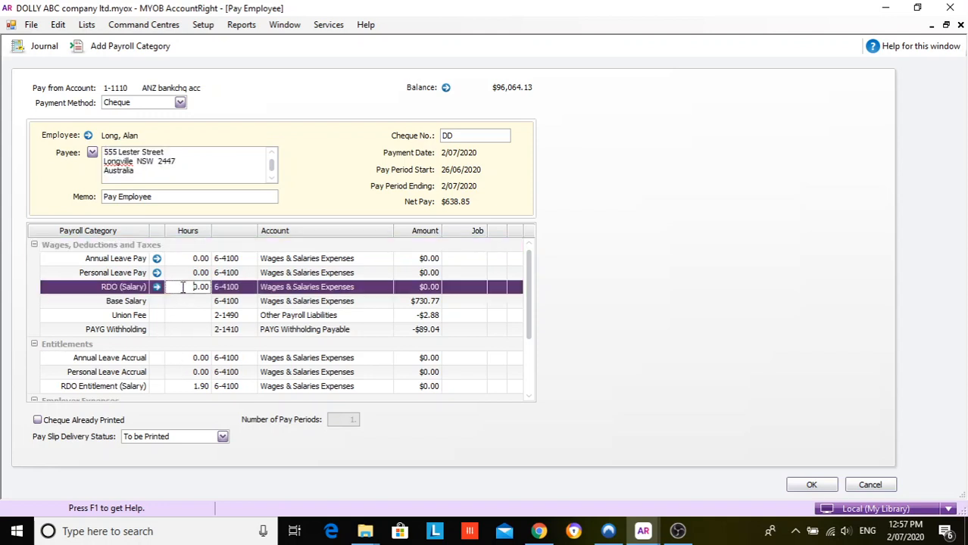
{"action": "double_click", "coordinate": [198, 287]}
{"action": "type", "text": "7.00"}
{"action": "key", "text": "BackSpace"}
{"action": "type", "text": "60"}
{"action": "key", "text": "Tab"}
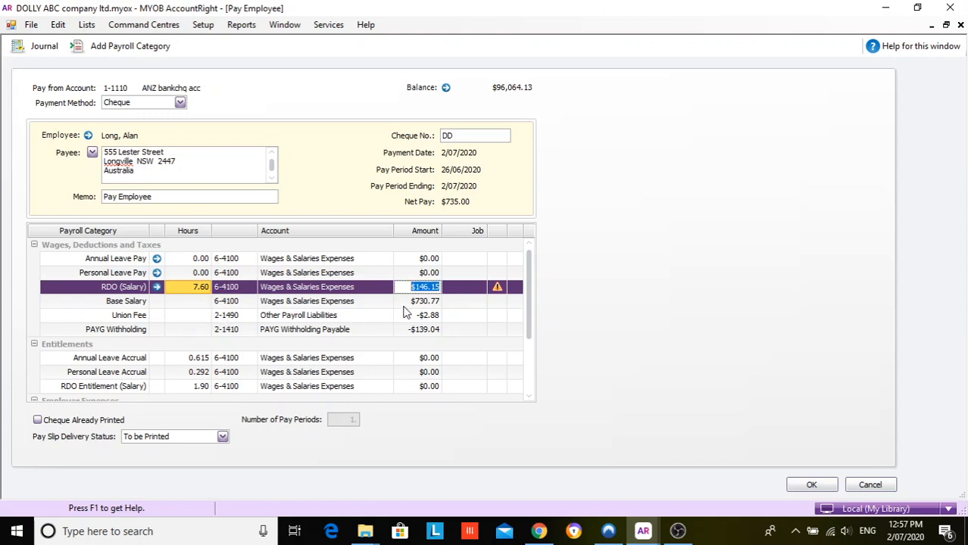
- Set the salaried employee's Base Salary amount to $584.62 and accept the pay
{"action": "left_click", "coordinate": [404, 304]}
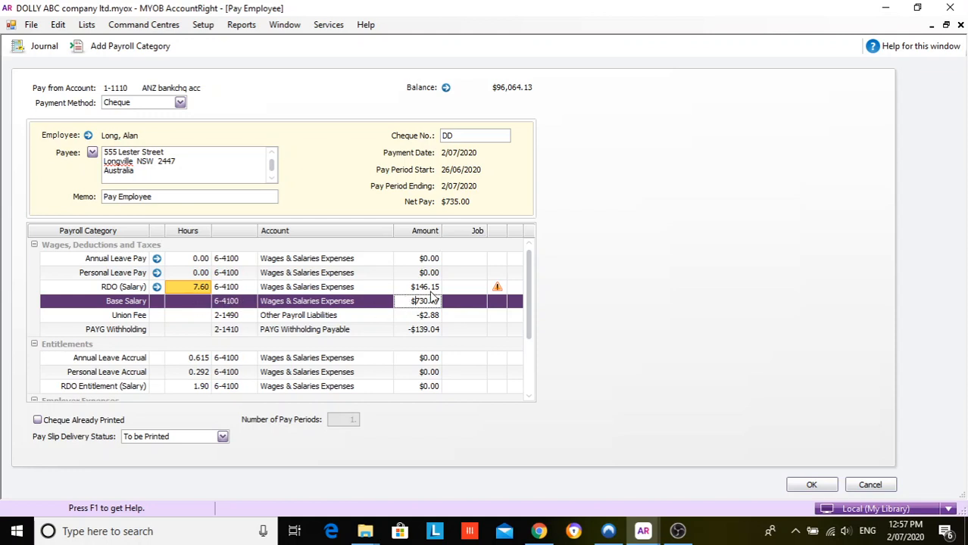
{"action": "left_click_drag", "start_coordinate": [402, 301], "coordinate": [445, 309]}
{"action": "type", "text": "584.00"}
{"action": "type", "text": ".62"}
{"action": "key", "text": "Tab"}
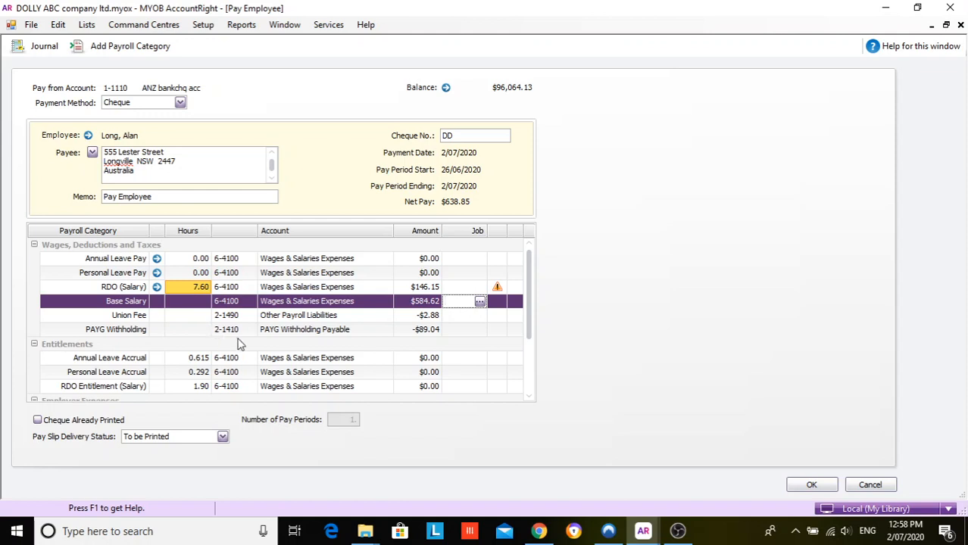
{"action": "key", "text": "Tab"}
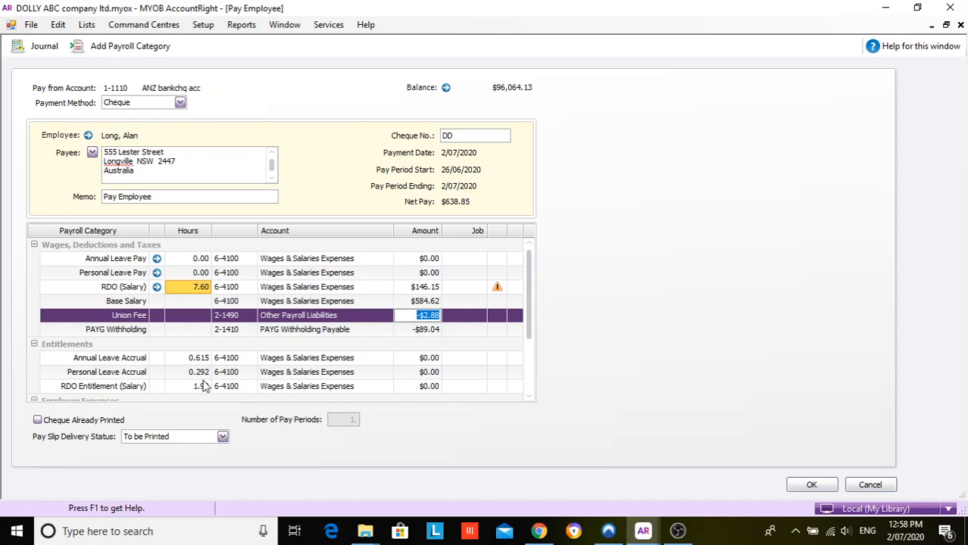
{"action": "left_click", "coordinate": [804, 485]}
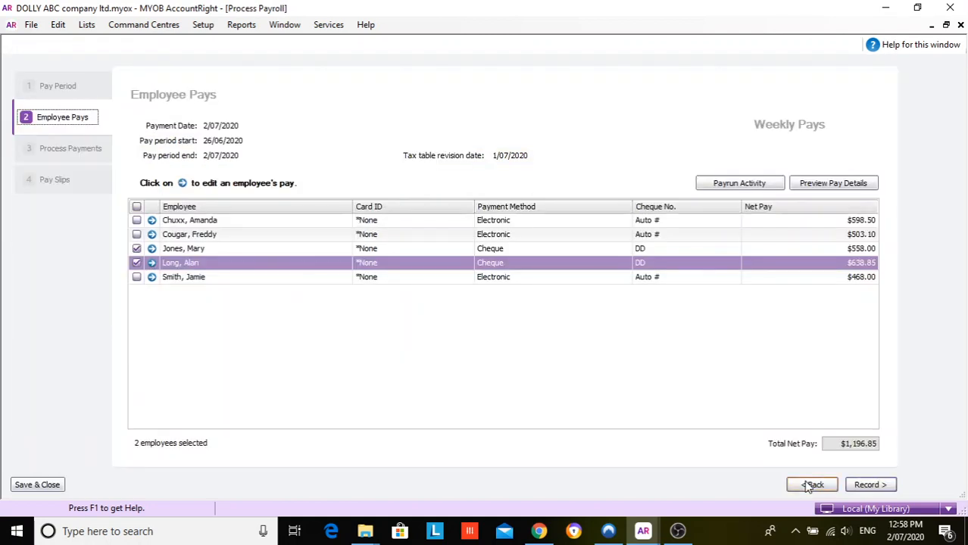
- Record the two selected pays and finish the payroll run without printing paycheques or pay slips
{"action": "left_click", "coordinate": [870, 485]}
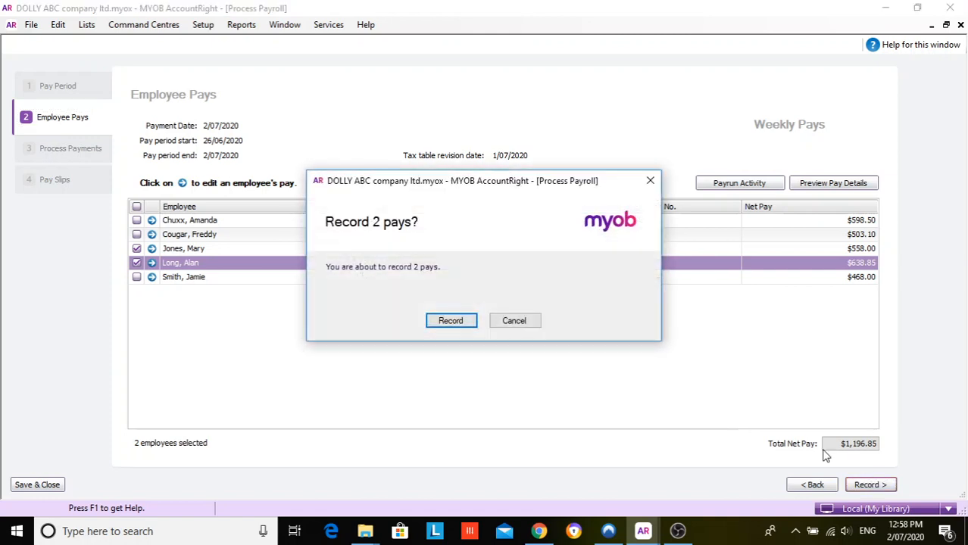
{"action": "left_click", "coordinate": [450, 321]}
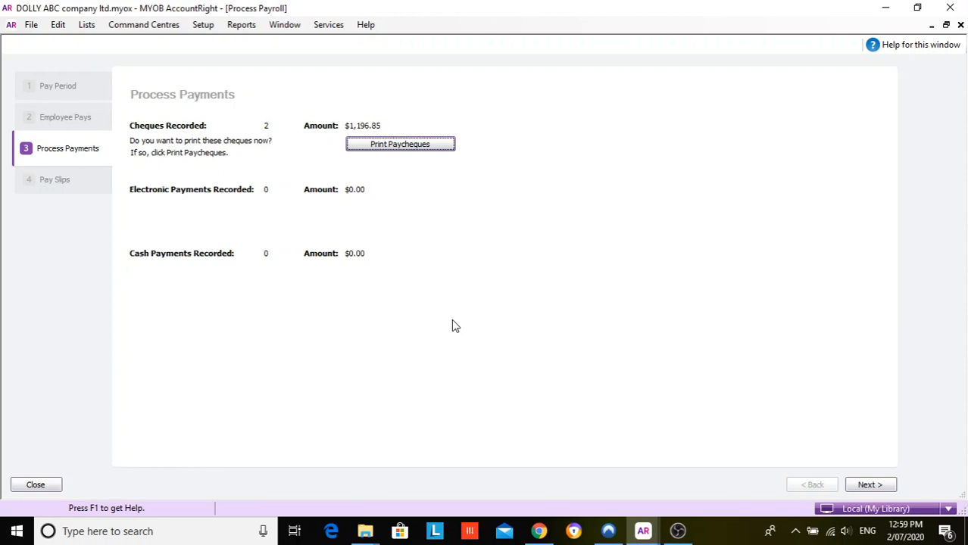
{"action": "left_click", "coordinate": [868, 484]}
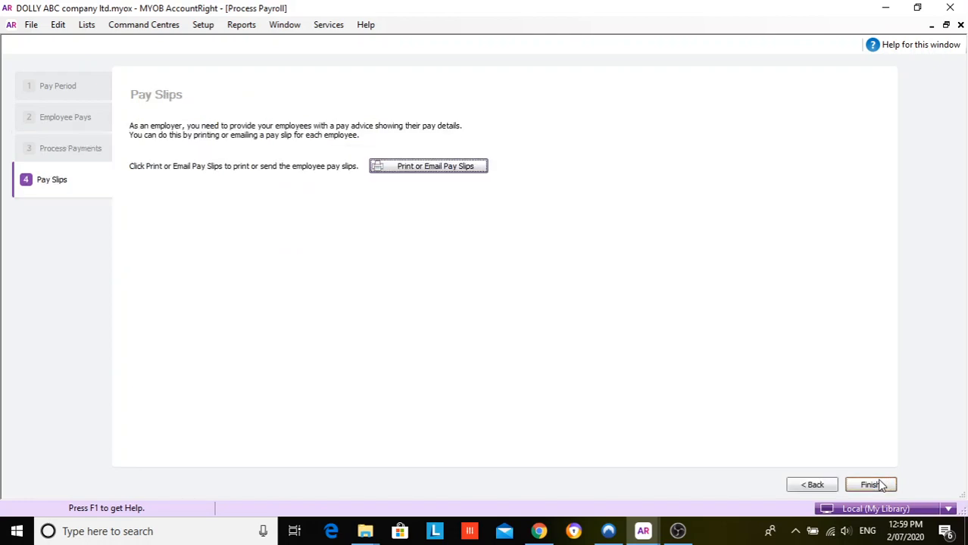
{"action": "left_click", "coordinate": [871, 484]}
- Display the payroll Entitlement Balance Summary report for 1/07/2020 to 5/07/2020 to check the RDO hours accrued and taken
{"action": "left_click", "coordinate": [504, 481]}
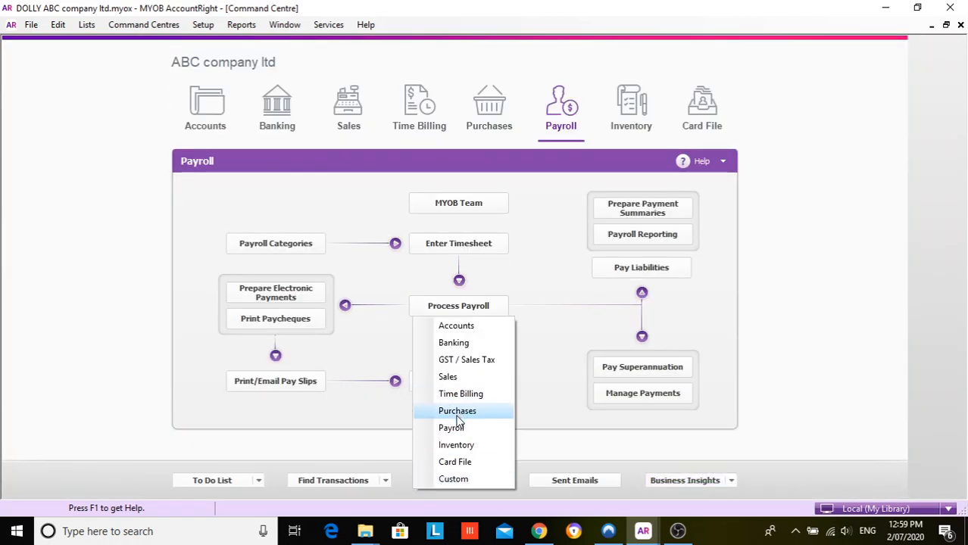
{"action": "left_click", "coordinate": [456, 428]}
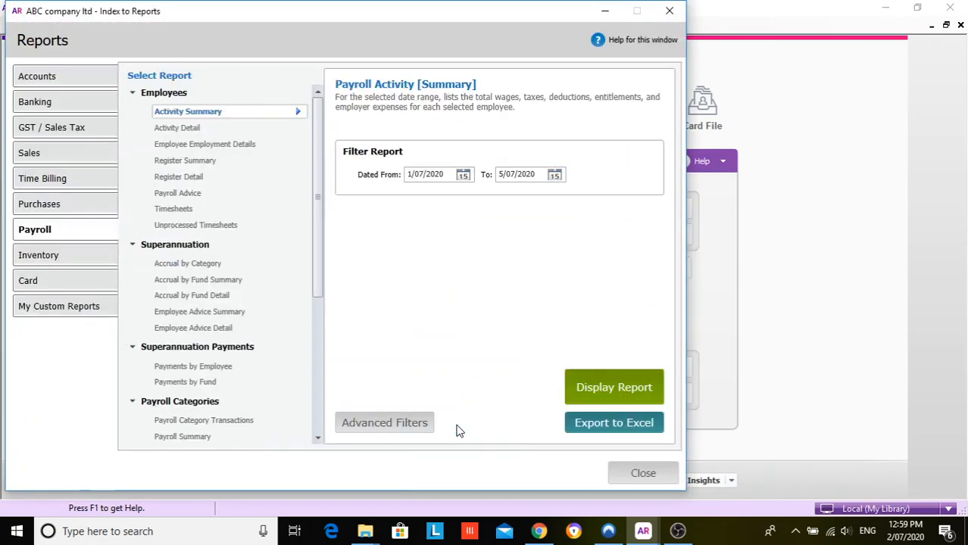
{"action": "scroll", "coordinate": [268, 327], "scroll_direction": "down", "scroll_amount": 5}
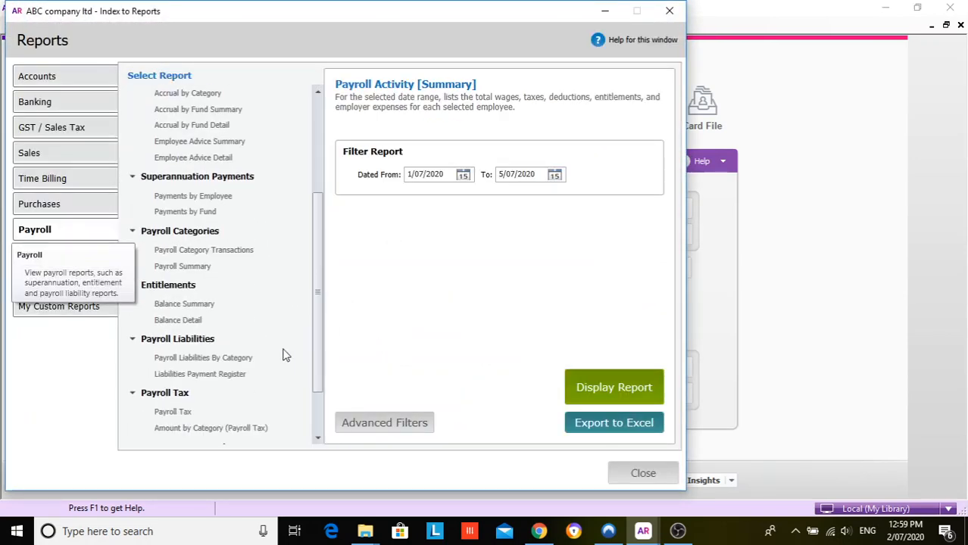
{"action": "left_click", "coordinate": [191, 306]}
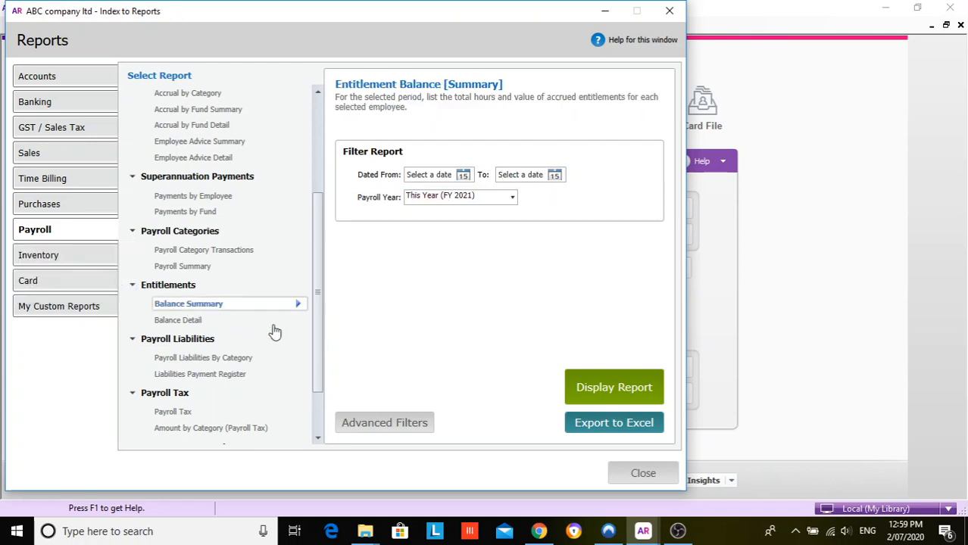
{"action": "left_click", "coordinate": [554, 174]}
{"action": "left_click", "coordinate": [605, 225]}
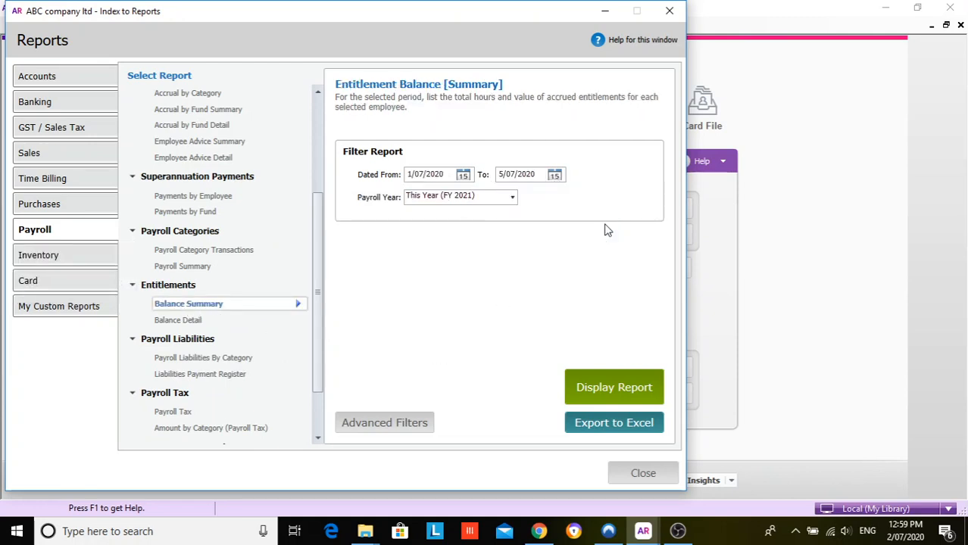
{"action": "left_click", "coordinate": [613, 379]}
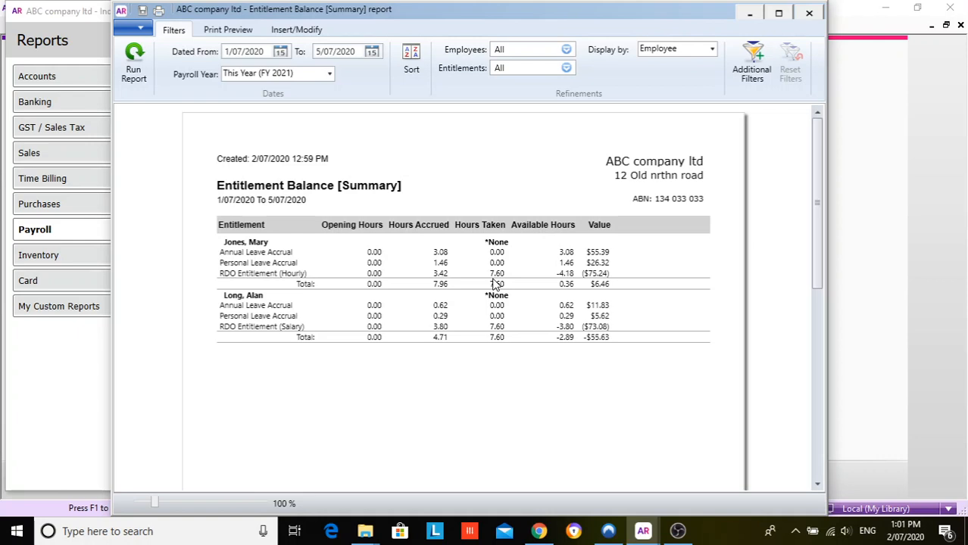
- Review the accrued, taken and available RDO hours for both employees through to the end of the Entitlement Balance Summary report
{"action": "scroll", "coordinate": [570, 303], "scroll_direction": "down", "scroll_amount": 2}
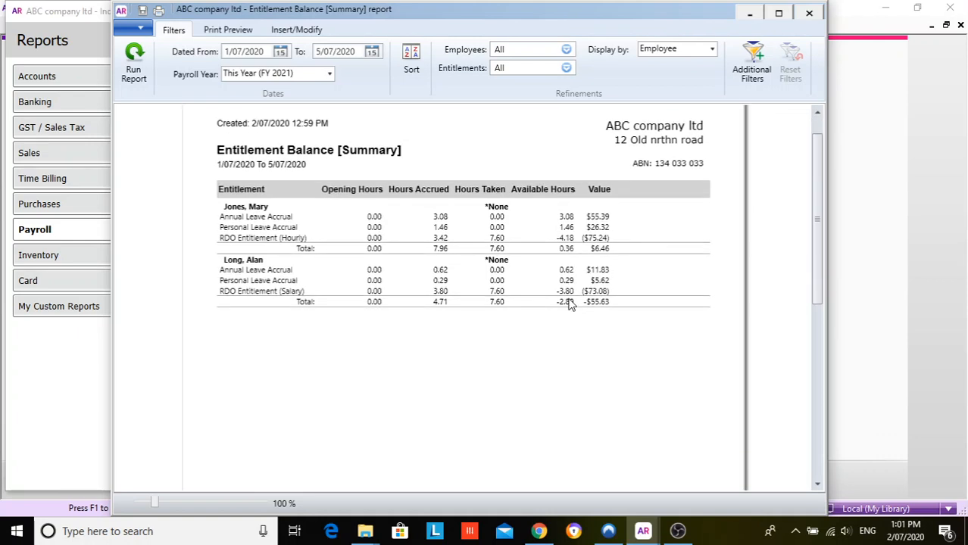
{"action": "scroll", "coordinate": [569, 302], "scroll_direction": "down", "scroll_amount": 5}
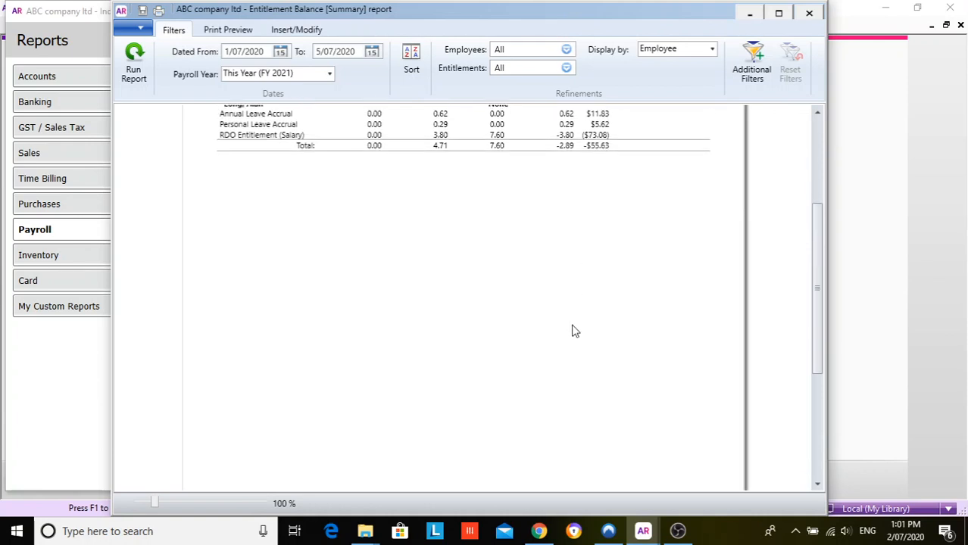
{"action": "scroll", "coordinate": [572, 325], "scroll_direction": "down", "scroll_amount": 5}
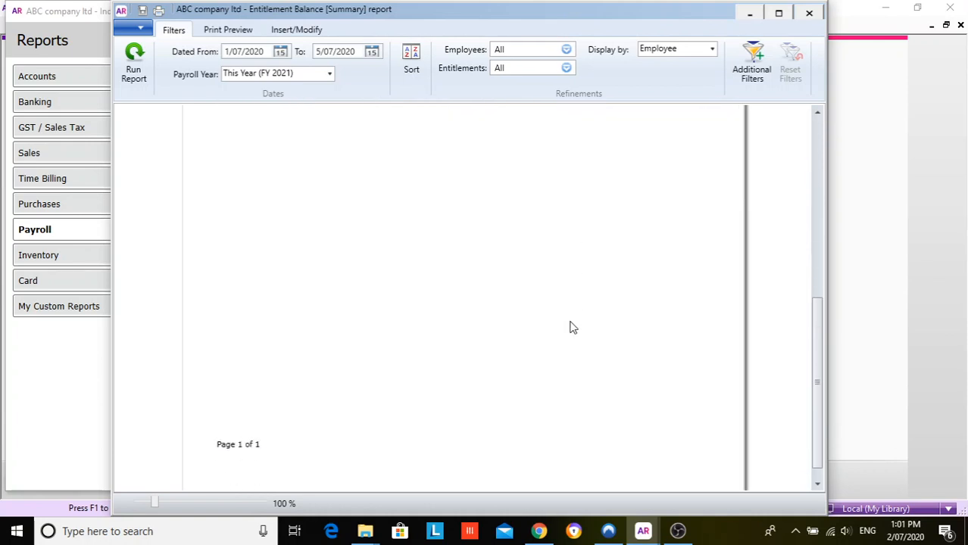
{"action": "scroll", "coordinate": [572, 327], "scroll_direction": "up", "scroll_amount": 5}
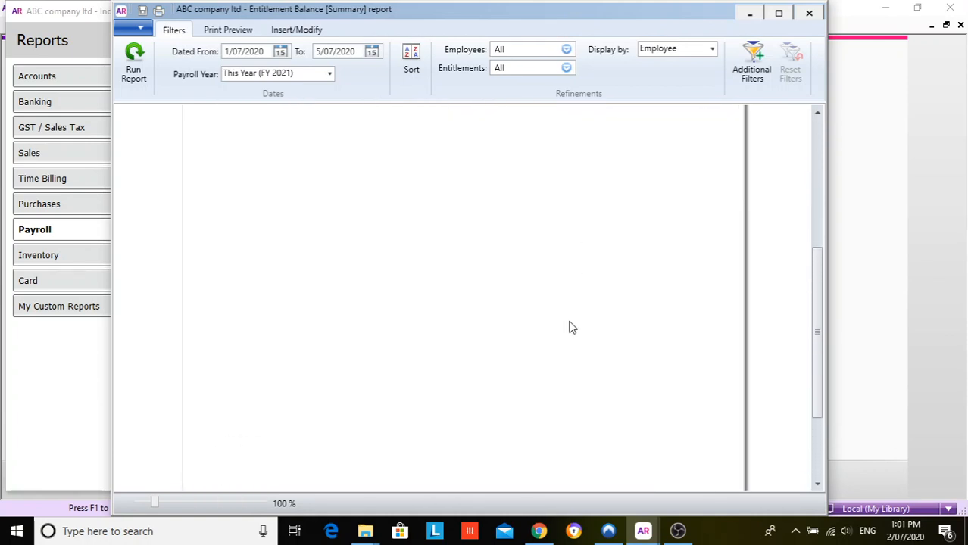
{"action": "scroll", "coordinate": [572, 328], "scroll_direction": "up", "scroll_amount": 5}
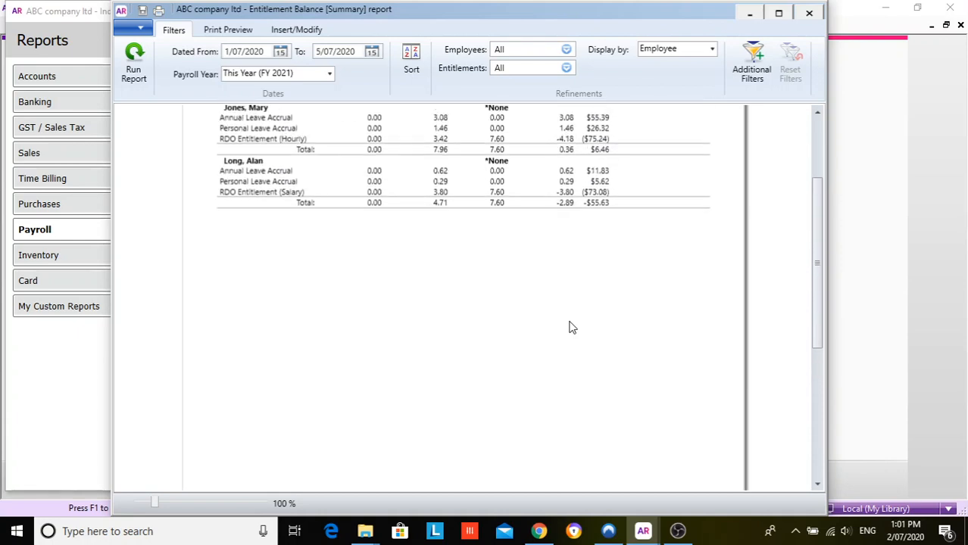
{"action": "scroll", "coordinate": [571, 327], "scroll_direction": "up", "scroll_amount": 5}
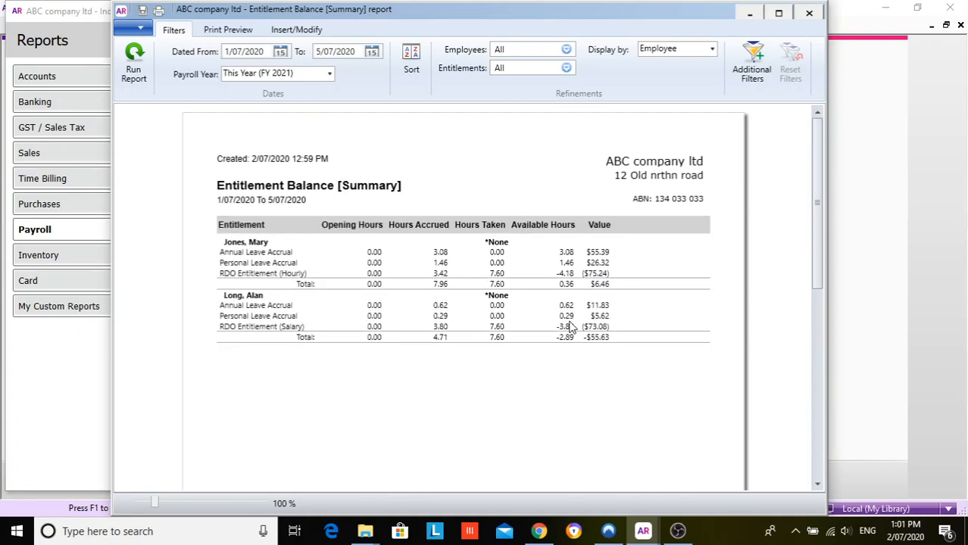